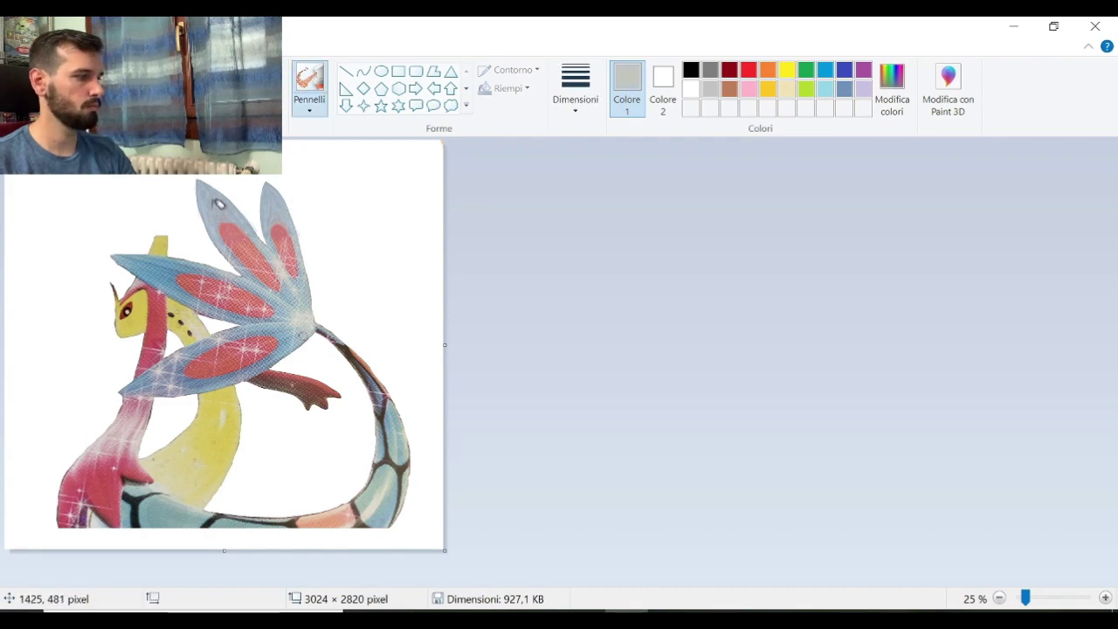
# Step: Paint over the ends of the red ovals on the two upper fins with a dark red sampled from the artwork
pyautogui.scroll(3, 258, 254)
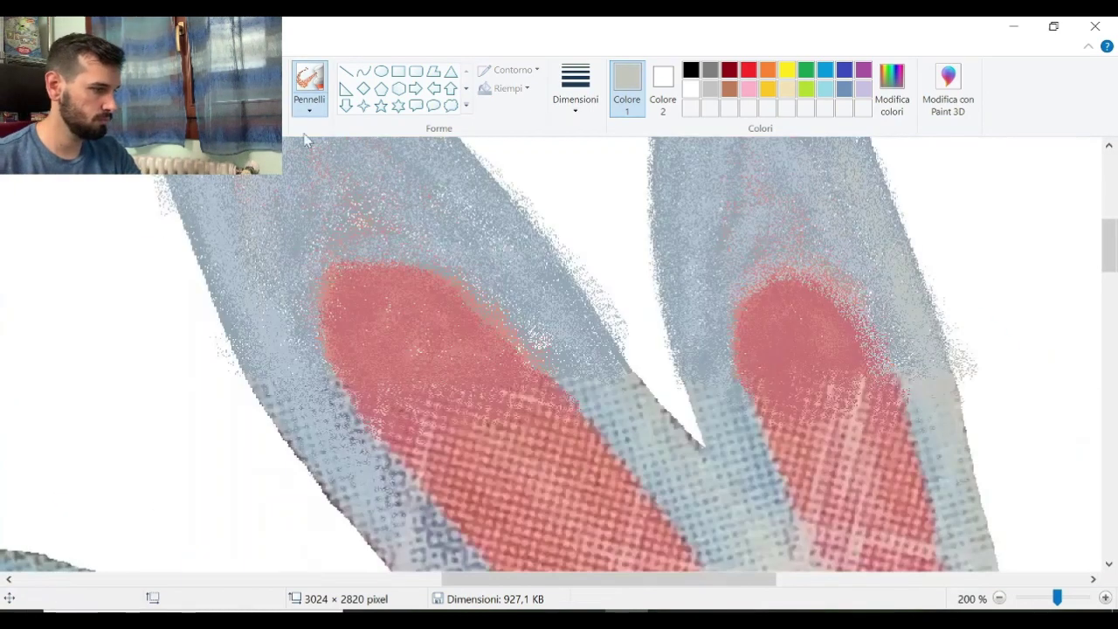
pyautogui.click(251, 98)
pyautogui.click(516, 363)
pyautogui.moveTo(562, 387)
pyautogui.mouseDown()
pyautogui.moveTo(354, 255)
pyautogui.moveTo(332, 297)
pyautogui.mouseUp()
pyautogui.moveTo(771, 370)
pyautogui.mouseDown()
pyautogui.moveTo(769, 287)
pyautogui.moveTo(899, 388)
pyautogui.moveTo(842, 290)
pyautogui.moveTo(856, 359)
pyautogui.mouseUp()
# Step: Airbrush lighter salmon pink, sampled from the printed pattern, into the middle of both upper fins' red ovals
pyautogui.click(251, 99)
pyautogui.click(475, 439)
pyautogui.moveTo(360, 308)
pyautogui.mouseDown()
pyautogui.moveTo(527, 382)
pyautogui.moveTo(450, 391)
pyautogui.mouseUp()
pyautogui.moveTo(779, 365)
pyautogui.mouseDown()
pyautogui.moveTo(831, 346)
pyautogui.moveTo(843, 318)
pyautogui.mouseUp()
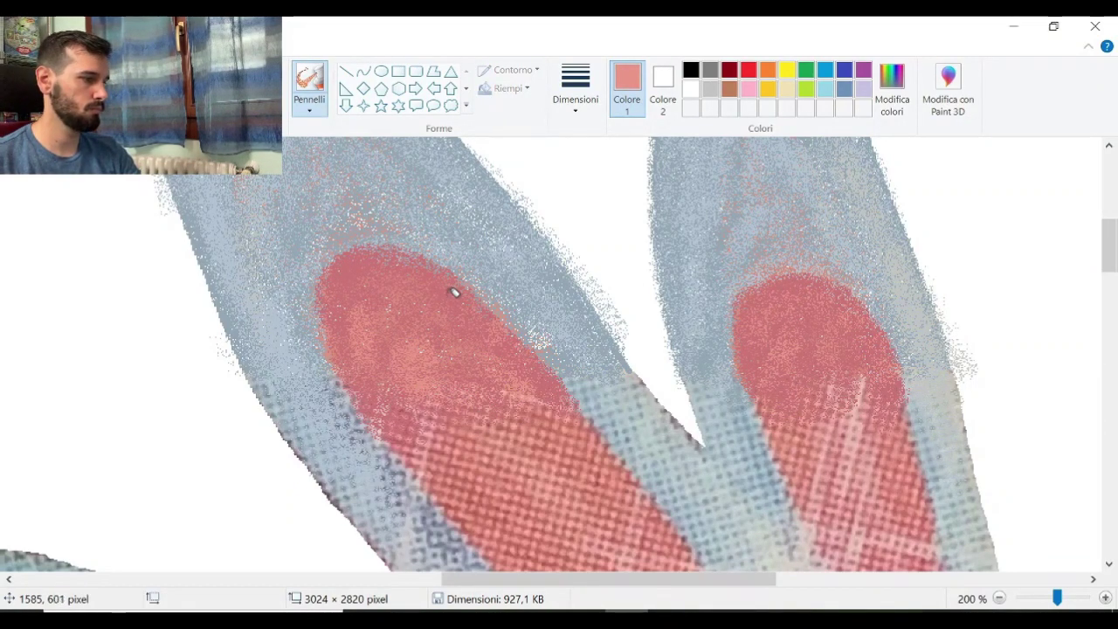
# Step: Outline a pointed tip above the cropped yellow horn with straight and curved lines in a yellow matching the horn
pyautogui.scroll(-3, 357, 346)
pyautogui.scroll(2, 410, 314)
pyautogui.click(409, 315)
pyautogui.moveTo(385, 310)
pyautogui.mouseDown()
pyautogui.moveTo(434, 195)
pyautogui.moveTo(440, 312)
pyautogui.mouseUp()
pyautogui.click(346, 70)
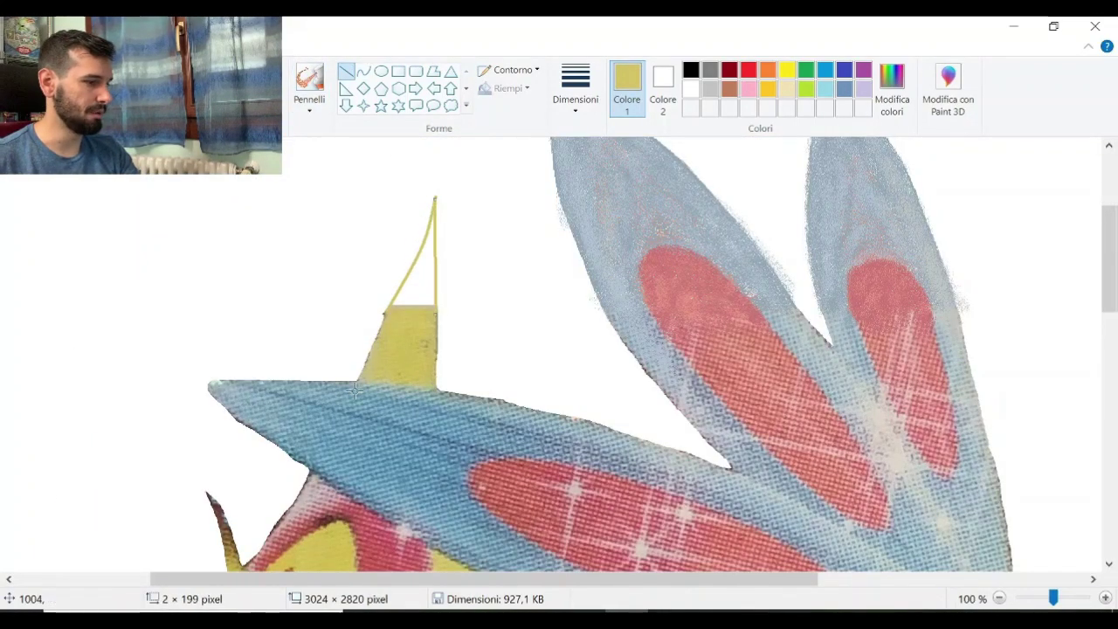
# Step: Sample yellow from the horn and airbrush the inside of the outlined tip
pyautogui.scroll(1, 354, 390)
pyautogui.moveTo(375, 579); pyautogui.dragTo(494, 579)
pyautogui.scroll(-1, 512, 479)
pyautogui.click(250, 95)
pyautogui.click(421, 386)
pyautogui.click(309, 79)
pyautogui.moveTo(419, 350)
pyautogui.mouseDown()
pyautogui.moveTo(449, 325)
pyautogui.moveTo(466, 224)
pyautogui.moveTo(457, 349)
pyautogui.moveTo(445, 259)
pyautogui.moveTo(489, 161)
pyautogui.moveTo(373, 493)
pyautogui.moveTo(354, 376)
pyautogui.mouseUp()
# Step: Select and delete the stray yellow paint around the horn tip to leave clean edges
pyautogui.scroll(2, 493, 232)
pyautogui.press('Delete')
pyautogui.moveTo(423, 283)
pyautogui.mouseDown()
pyautogui.moveTo(588, 512)
pyautogui.moveTo(541, 254)
pyautogui.mouseUp()
pyautogui.press('Delete')
pyautogui.moveTo(324, 415); pyautogui.dragTo(424, 302)
pyautogui.moveTo(564, 377)
pyautogui.mouseDown()
pyautogui.moveTo(359, 243)
pyautogui.moveTo(551, 365)
pyautogui.mouseUp()
pyautogui.press('Delete')
pyautogui.moveTo(446, 310); pyautogui.dragTo(423, 244)
pyautogui.press('Delete')
pyautogui.scroll(-1, 424, 297)
pyautogui.scroll(1, 419, 367)
pyautogui.moveTo(414, 413); pyautogui.dragTo(407, 436)
pyautogui.moveTo(429, 357)
pyautogui.mouseDown()
pyautogui.moveTo(373, 494)
pyautogui.moveTo(370, 301)
pyautogui.mouseUp()
pyautogui.press('Delete')
# Step: Undo the first change to the selected horn, reselect the horn in free form and shift it slightly downward
pyautogui.scroll(-3, 262, 298)
pyautogui.moveTo(179, 249)
pyautogui.mouseDown()
pyautogui.moveTo(146, 202)
pyautogui.moveTo(176, 238)
pyautogui.moveTo(190, 220)
pyautogui.moveTo(149, 185)
pyautogui.mouseUp()
pyautogui.click(137, 213)
pyautogui.hotkey('ctrl', 'z')
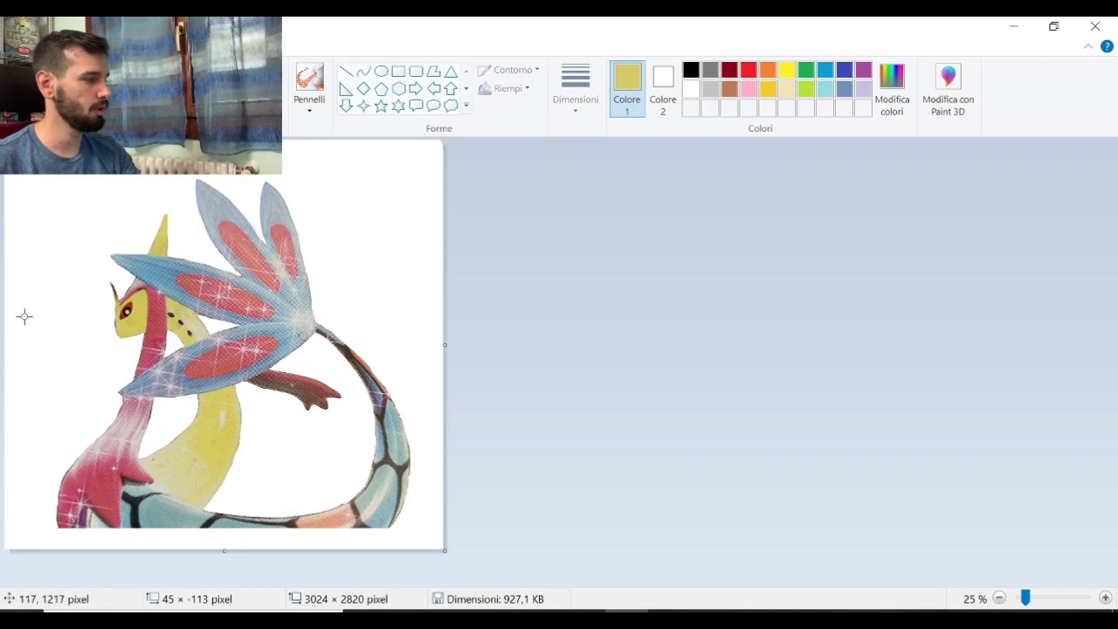
pyautogui.moveTo(179, 248)
pyautogui.mouseDown()
pyautogui.moveTo(171, 217)
pyautogui.moveTo(128, 227)
pyautogui.moveTo(170, 198)
pyautogui.moveTo(184, 257)
pyautogui.mouseUp()
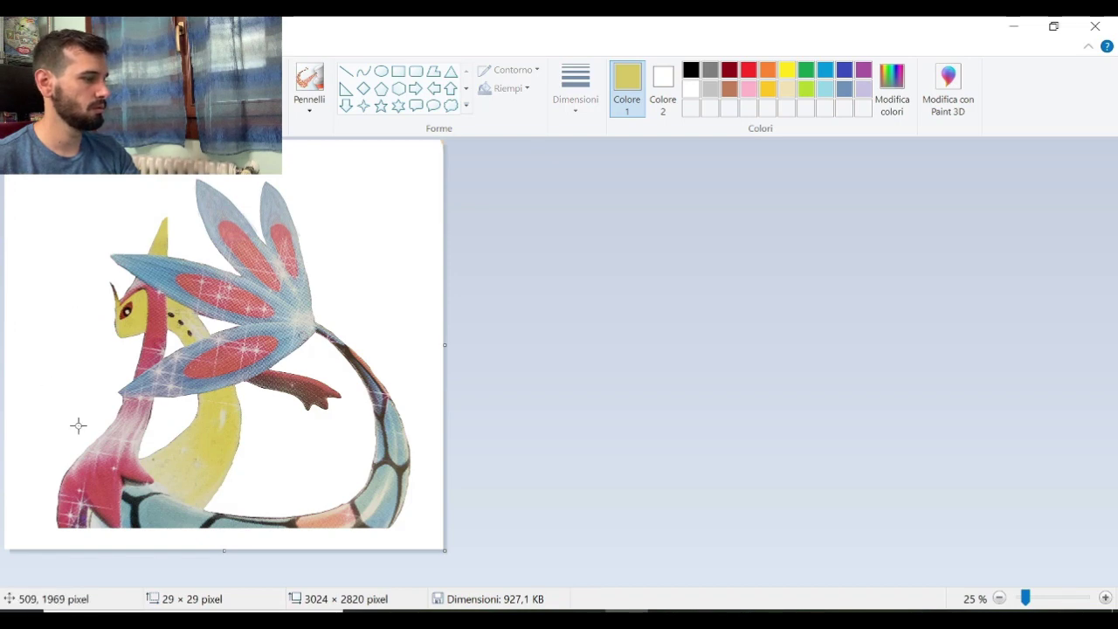
# Step: Airbrush over the round mark where the fins meet the tail with a pale grey sampled from the fin
pyautogui.scroll(1, 79, 427)
pyautogui.scroll(-1, 90, 431)
pyautogui.scroll(-1, 91, 441)
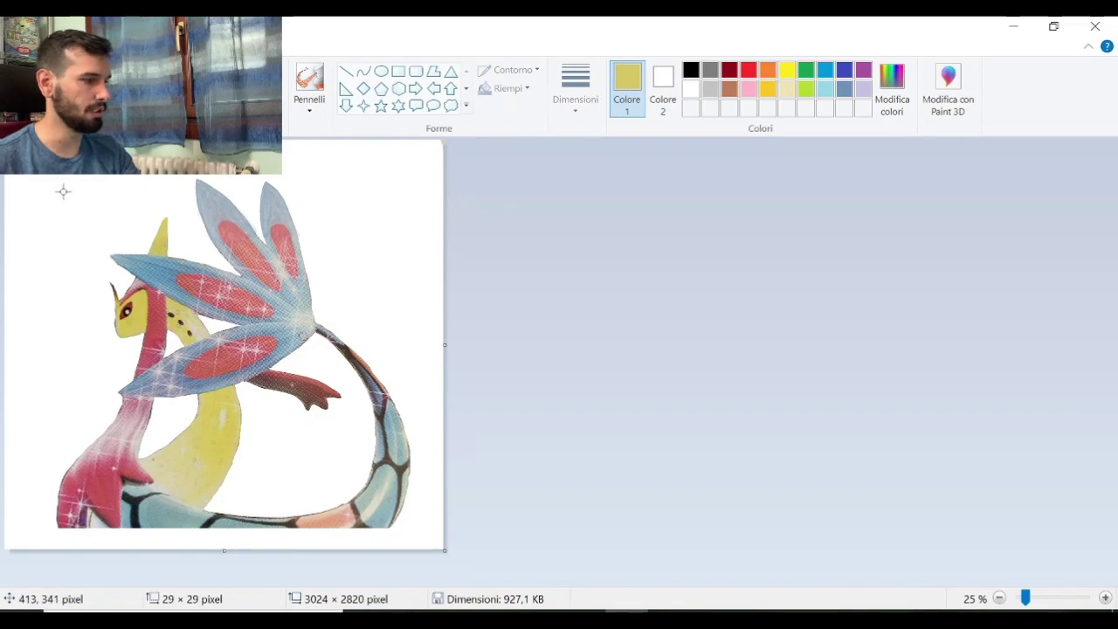
pyautogui.scroll(3, 262, 389)
pyautogui.scroll(-6, 288, 552)
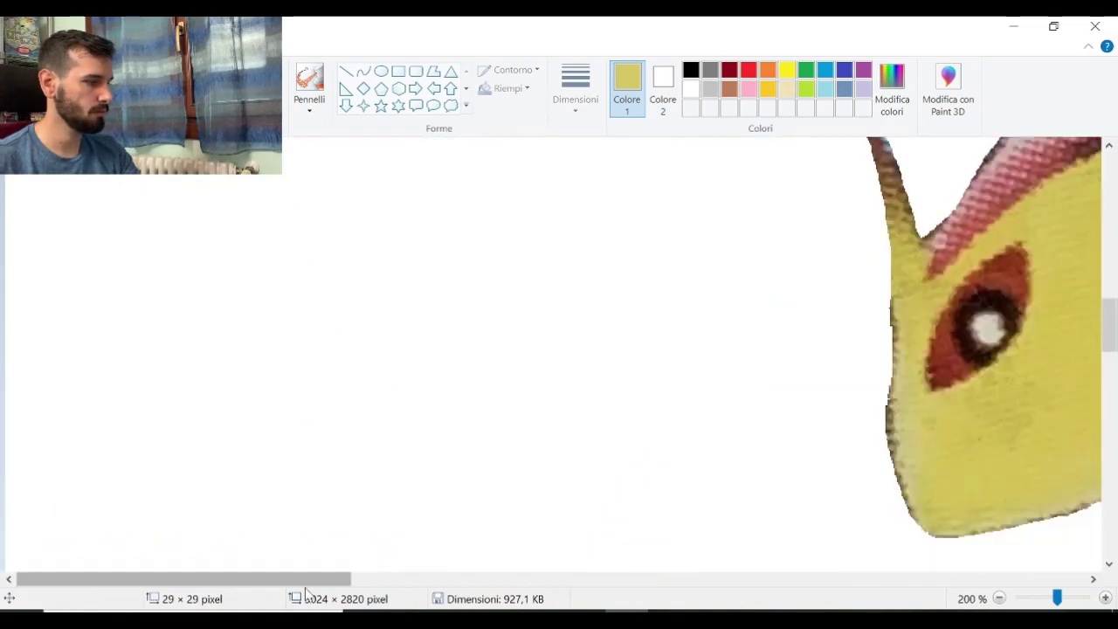
pyautogui.moveTo(324, 581); pyautogui.dragTo(923, 594)
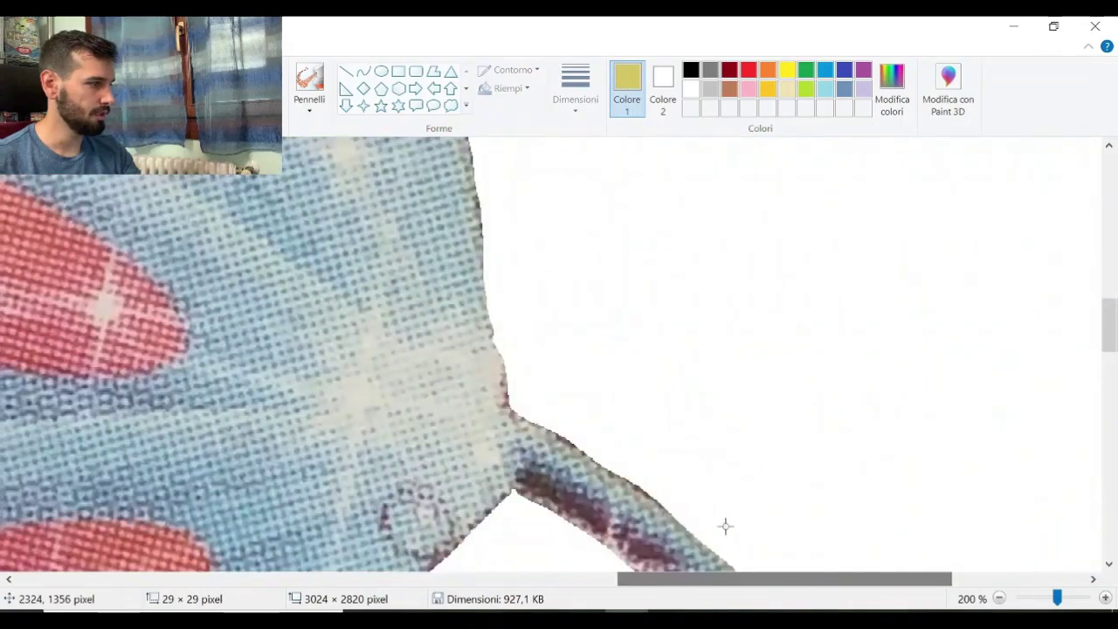
pyautogui.scroll(-3, 657, 481)
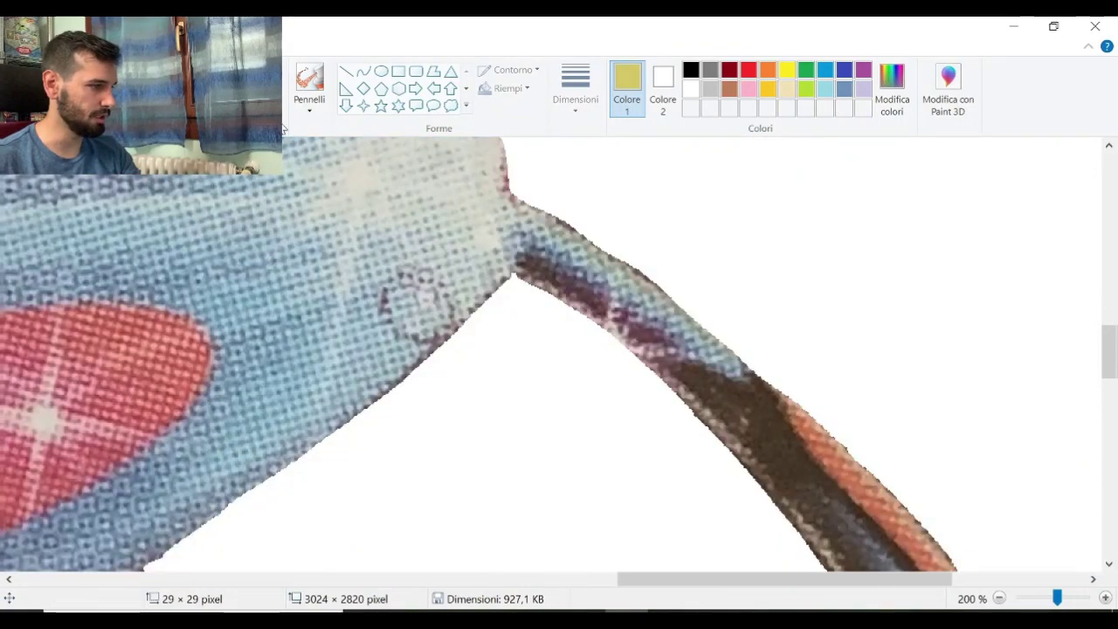
pyautogui.click(320, 162)
pyautogui.moveTo(424, 278)
pyautogui.mouseDown()
pyautogui.moveTo(461, 296)
pyautogui.moveTo(437, 330)
pyautogui.mouseUp()
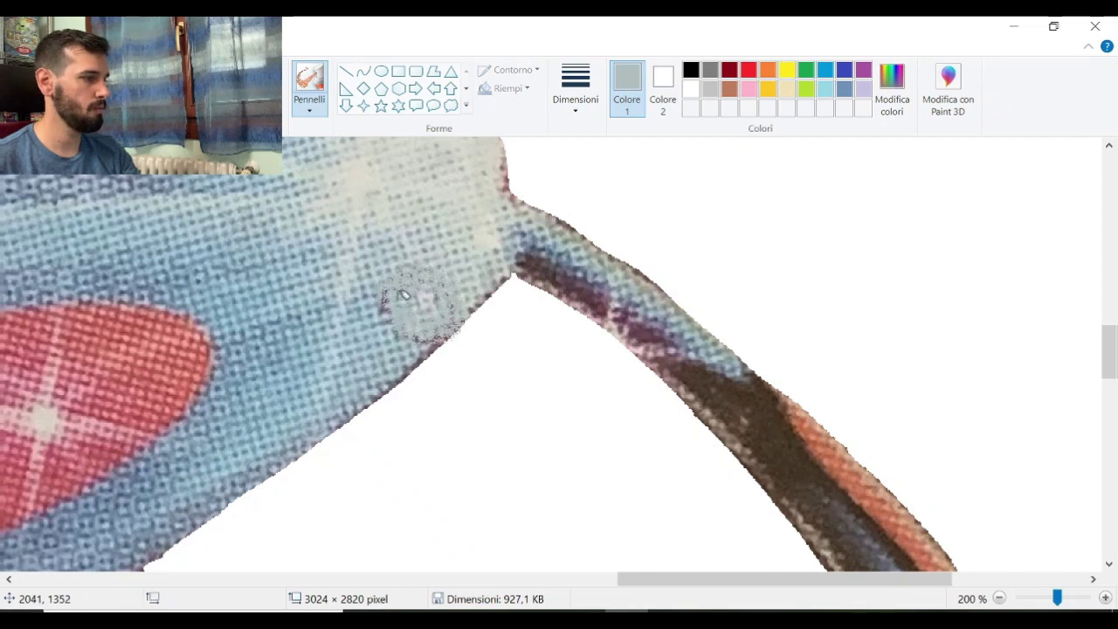
# Step: Blend the round mark at the fin joint with darker and lighter blue-grey tones sampled next to it
pyautogui.click(250, 97)
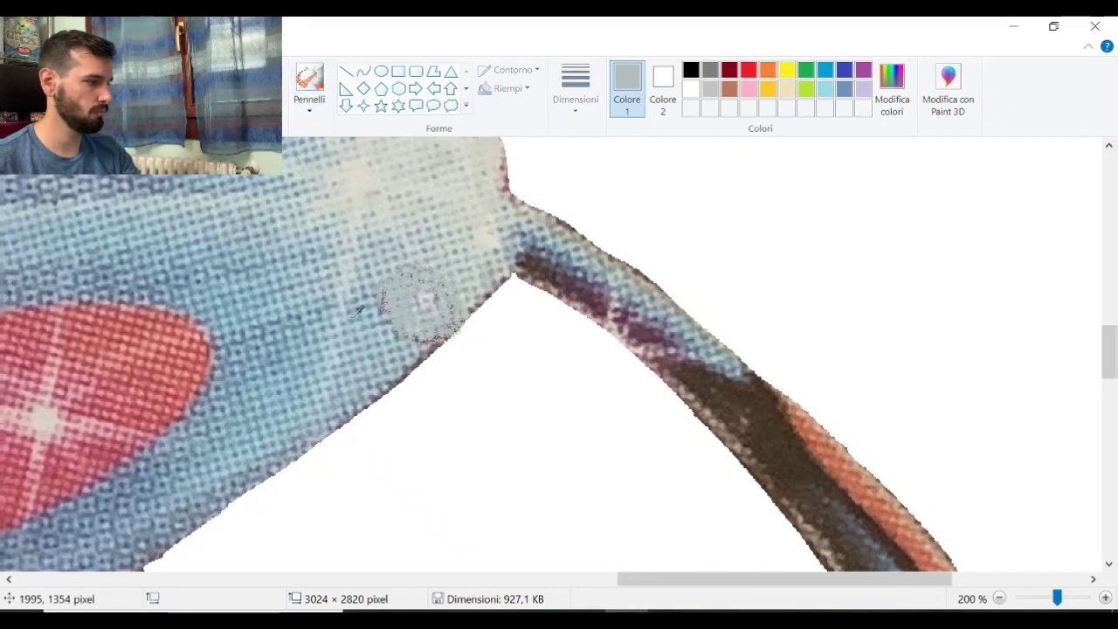
pyautogui.click(377, 340)
pyautogui.moveTo(392, 319); pyautogui.dragTo(394, 300)
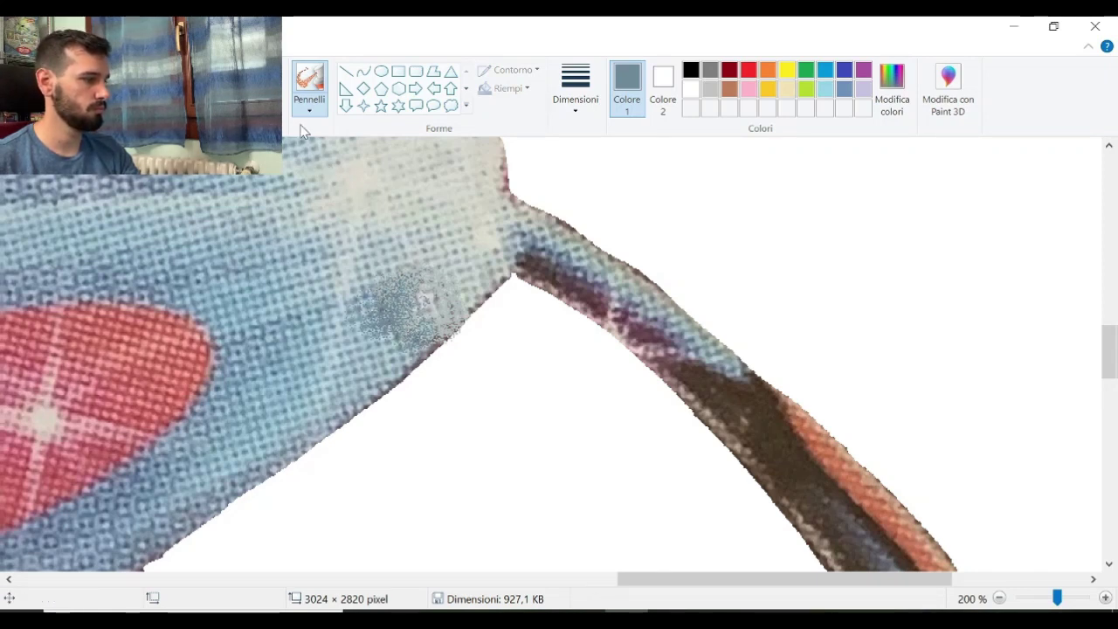
pyautogui.click(250, 98)
pyautogui.click(385, 325)
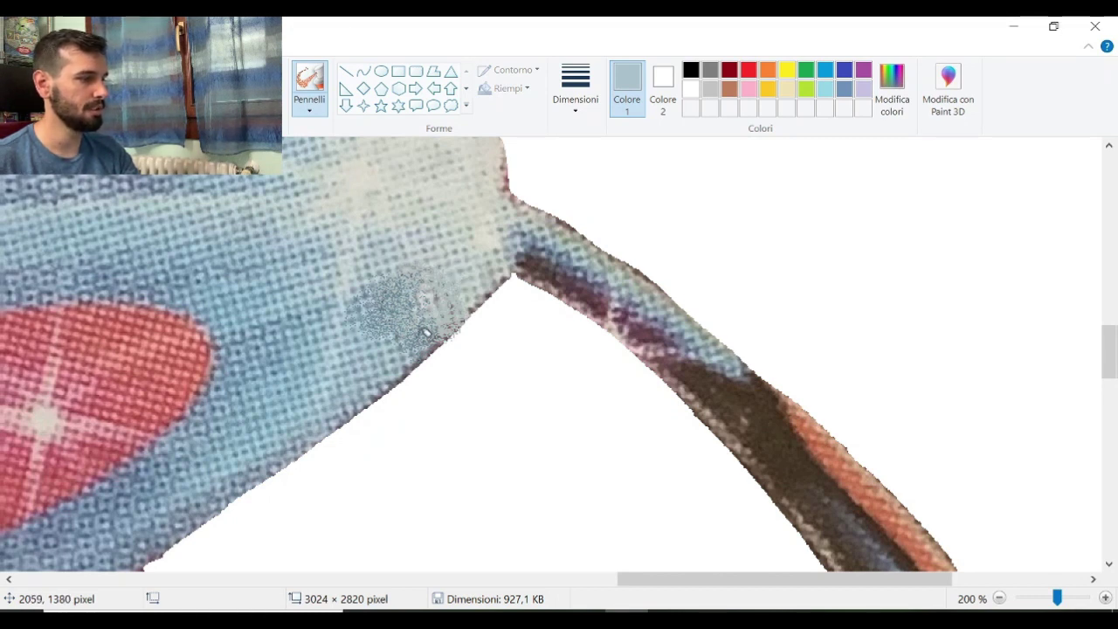
pyautogui.scroll(-3, 128, 294)
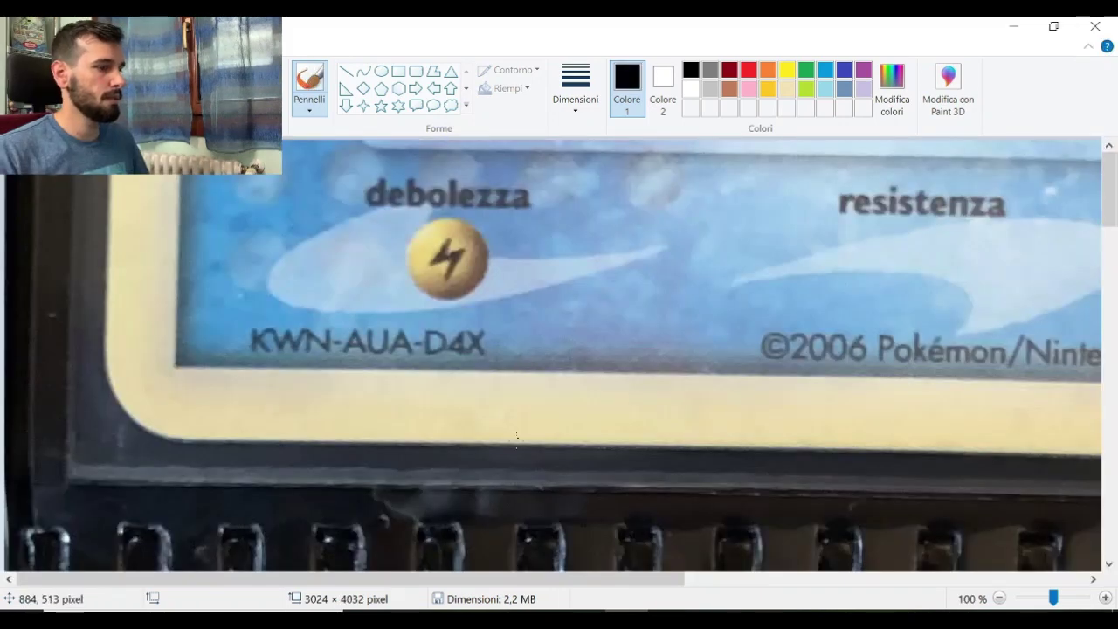
# Step: Select the Rayquaza illustration on the card photo with a rectangle and shift it slightly down and to the left
pyautogui.scroll(-3, 511, 441)
pyautogui.scroll(1, 229, 449)
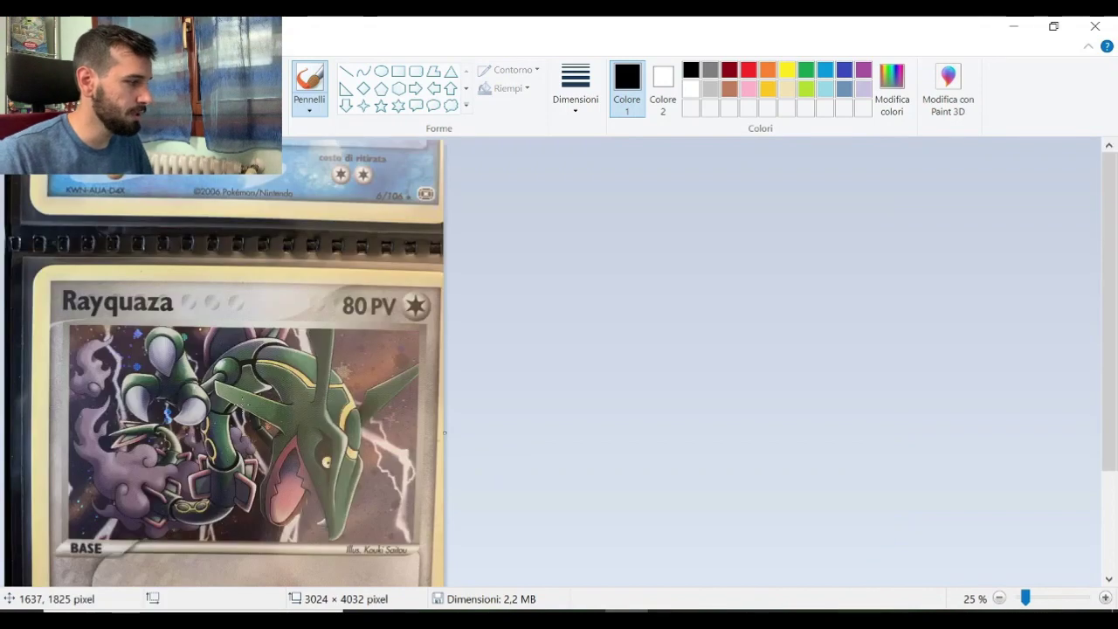
pyautogui.scroll(-2, 260, 440)
pyautogui.scroll(1, 217, 453)
pyautogui.scroll(-1, 217, 453)
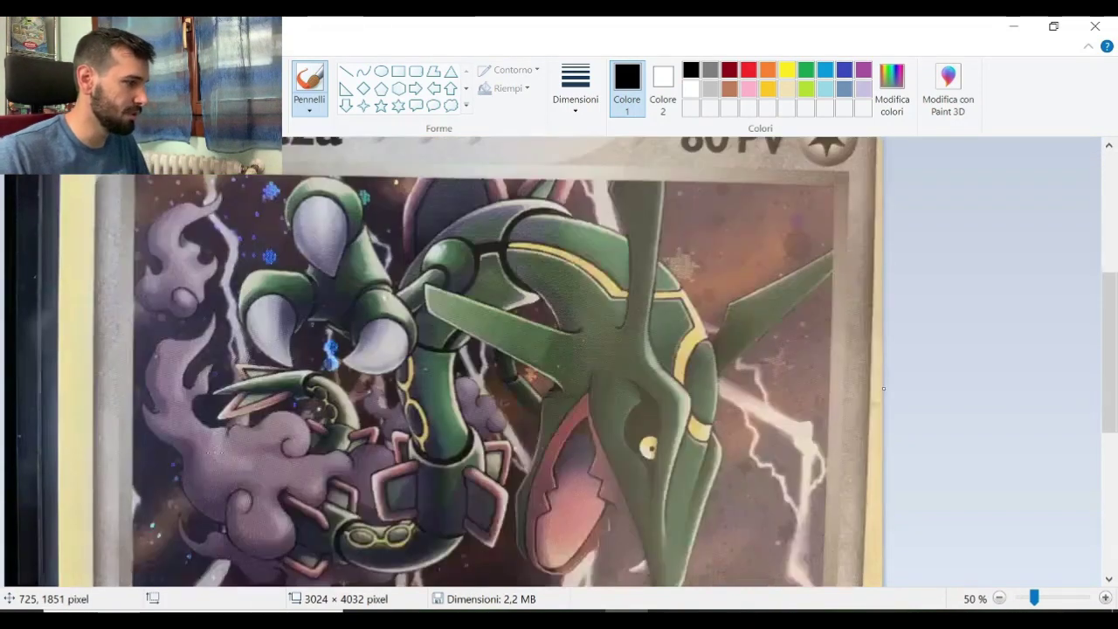
pyautogui.scroll(-1, 219, 463)
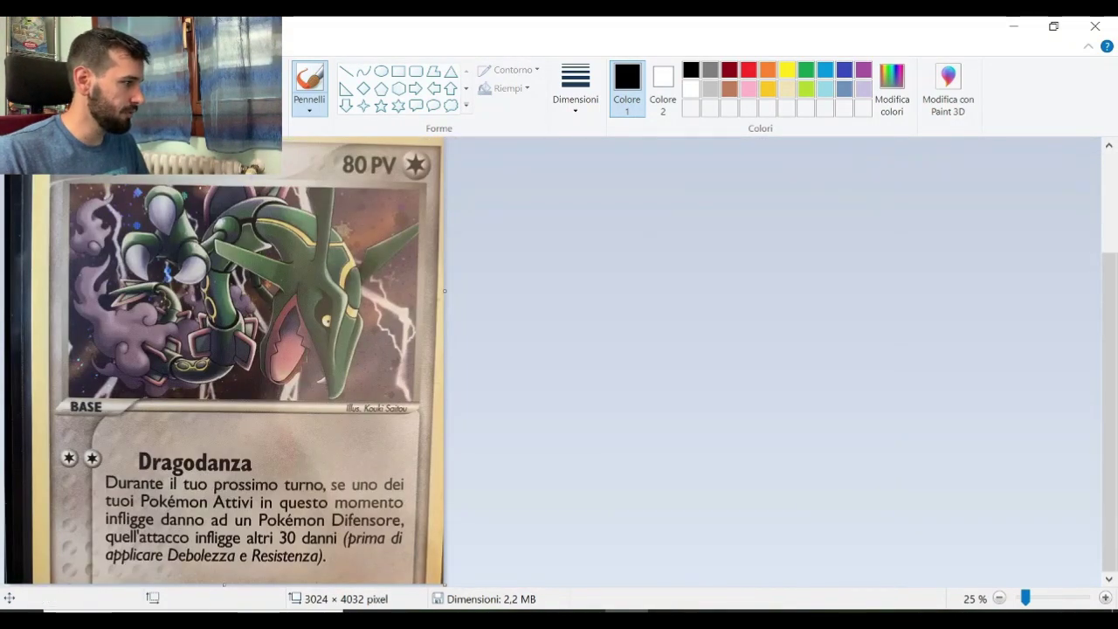
pyautogui.click(111, 78)
pyautogui.moveTo(70, 176); pyautogui.dragTo(361, 412)
pyautogui.click(301, 188)
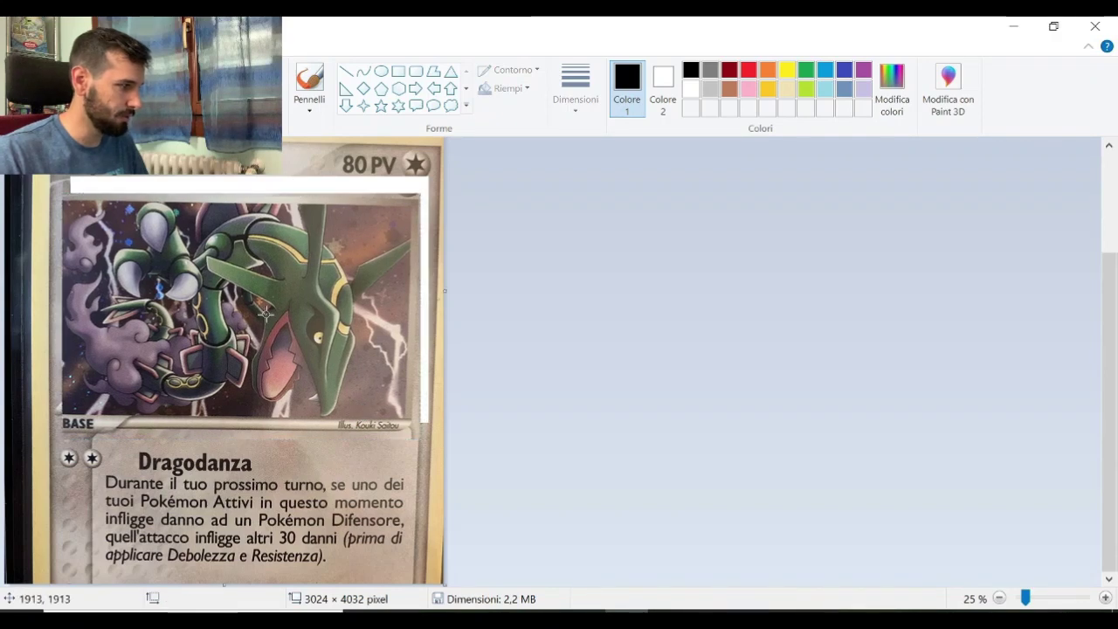
# Step: Delete the card text area below the Rayquaza illustration and the card border strip along its left side
pyautogui.moveTo(433, 418); pyautogui.dragTo(266, 455)
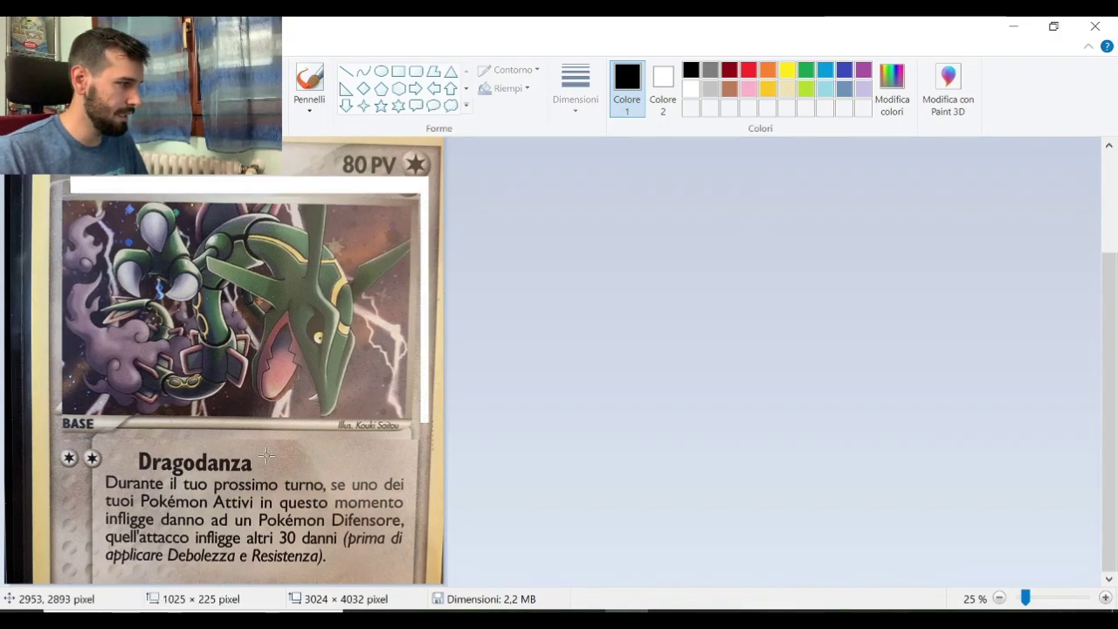
pyautogui.moveTo(5, 584); pyautogui.dragTo(5, 584)
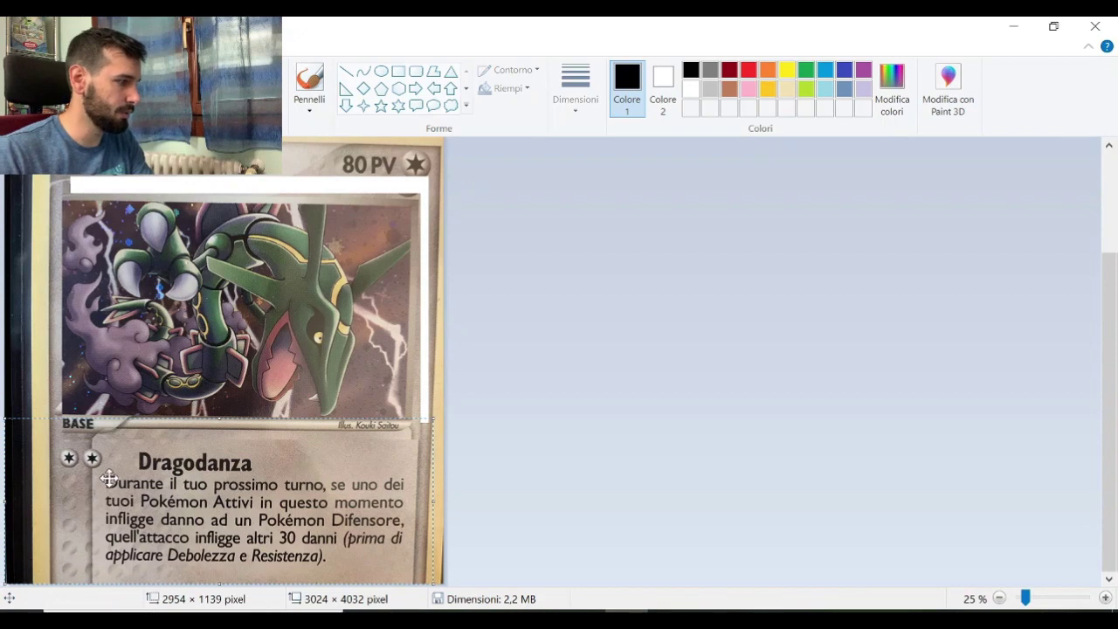
pyautogui.press('Delete')
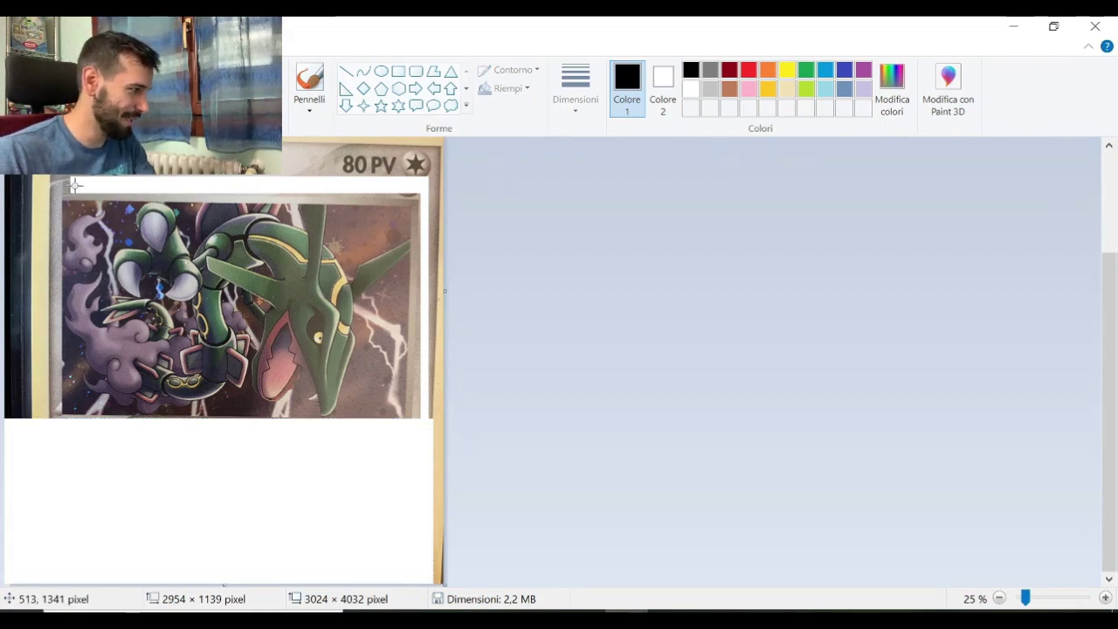
pyautogui.moveTo(61, 142)
pyautogui.mouseDown()
pyautogui.moveTo(4, 397)
pyautogui.moveTo(3, 515)
pyautogui.mouseUp()
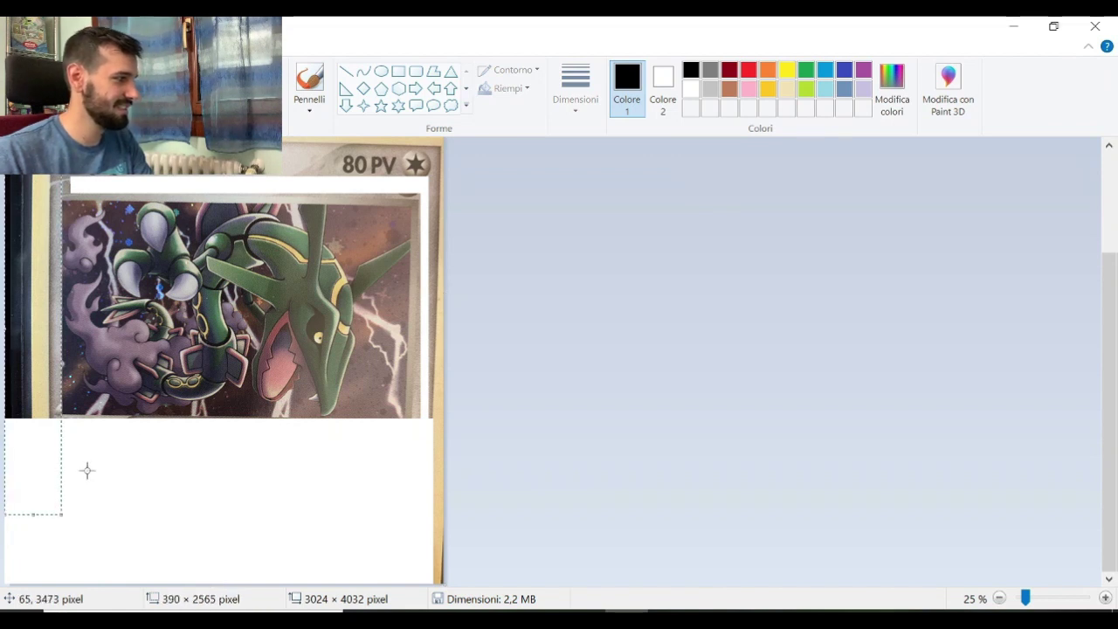
pyautogui.press('Delete')
# Step: Delete the remaining card areas above and to the right of the illustration, including the lower-right corner
pyautogui.moveTo(50, 202)
pyautogui.mouseDown()
pyautogui.moveTo(479, 175)
pyautogui.moveTo(436, 394)
pyautogui.mouseUp()
pyautogui.press('Delete')
pyautogui.moveTo(443, 500); pyautogui.dragTo(442, 499)
pyautogui.press('Delete')
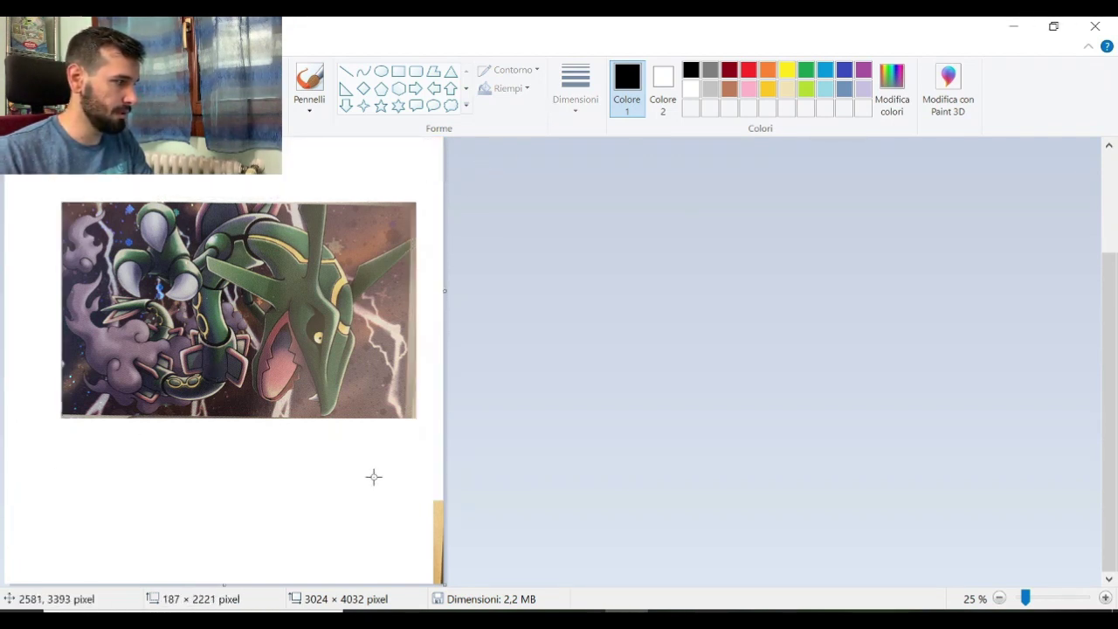
pyautogui.moveTo(366, 445); pyautogui.dragTo(442, 584)
pyautogui.press('Delete')
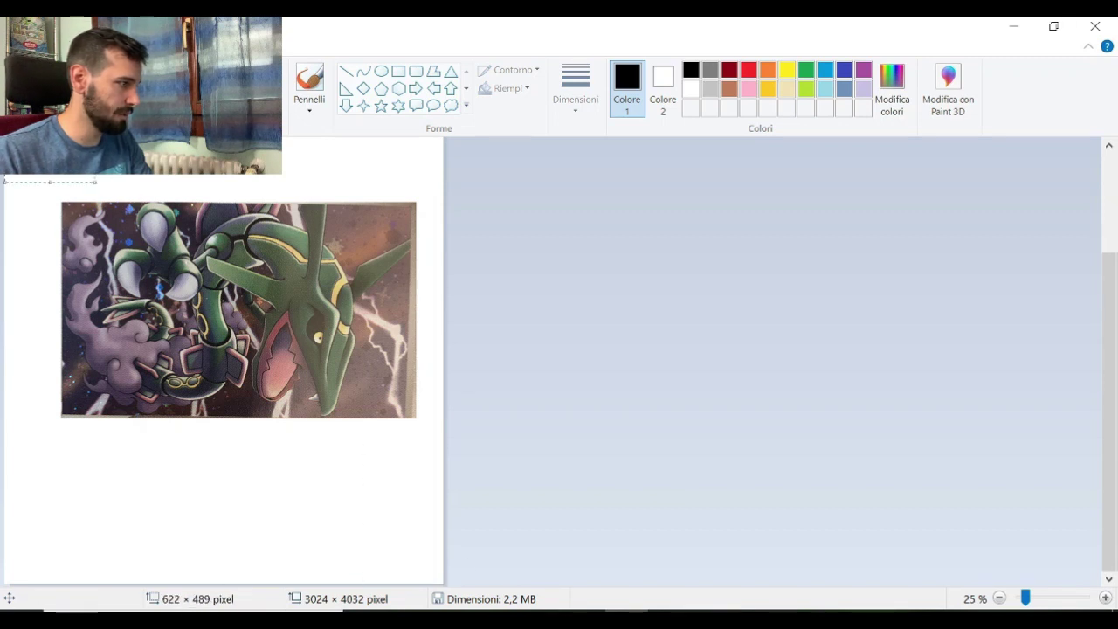
# Step: Shorten the canvas to 3024 × 2996 pixels and delete most of the other card above the illustration
pyautogui.moveTo(201, 466); pyautogui.dragTo(212, 496)
pyautogui.click(222, 583)
pyautogui.moveTo(223, 584); pyautogui.dragTo(223, 435)
pyautogui.moveTo(381, 326); pyautogui.dragTo(5, 140)
pyautogui.press('Delete')
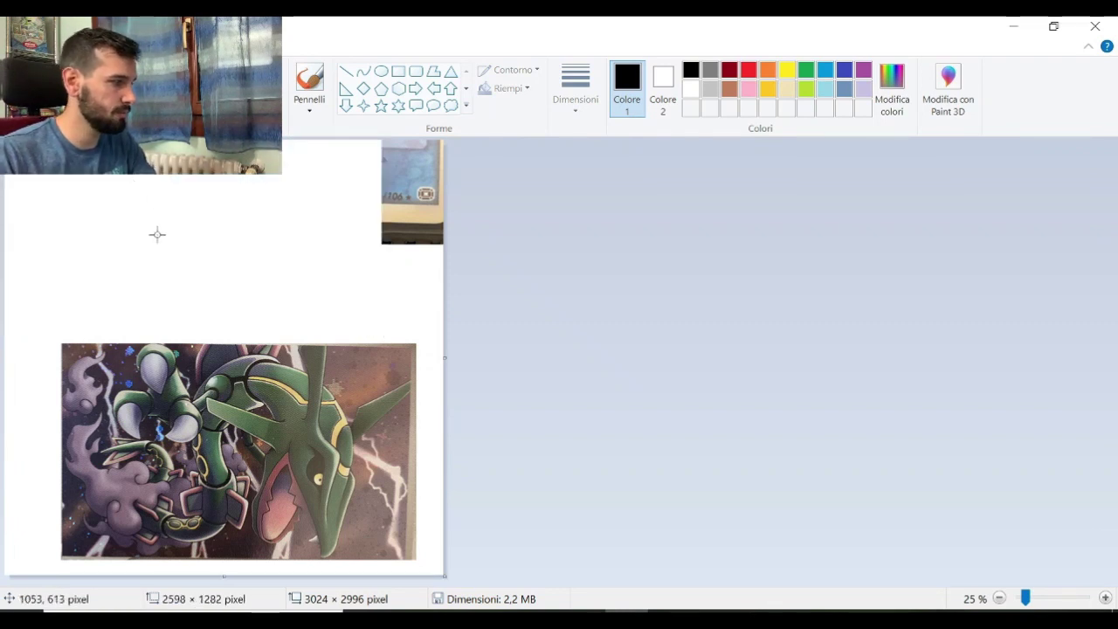
# Step: Move the Rayquaza illustration up the canvas and shorten the canvas to 3024 × 1956 pixels
pyautogui.moveTo(40, 314); pyautogui.dragTo(426, 559)
pyautogui.moveTo(343, 492); pyautogui.dragTo(322, 322)
pyautogui.click(308, 505)
pyautogui.moveTo(217, 580); pyautogui.dragTo(236, 425)
# Step: Switch to free-form selection at 100% zoom on the illustration's upper-left smoke
pyautogui.scroll(1, 225, 394)
pyautogui.click(112, 106)
pyautogui.click(149, 166)
pyautogui.scroll(1, 227, 321)
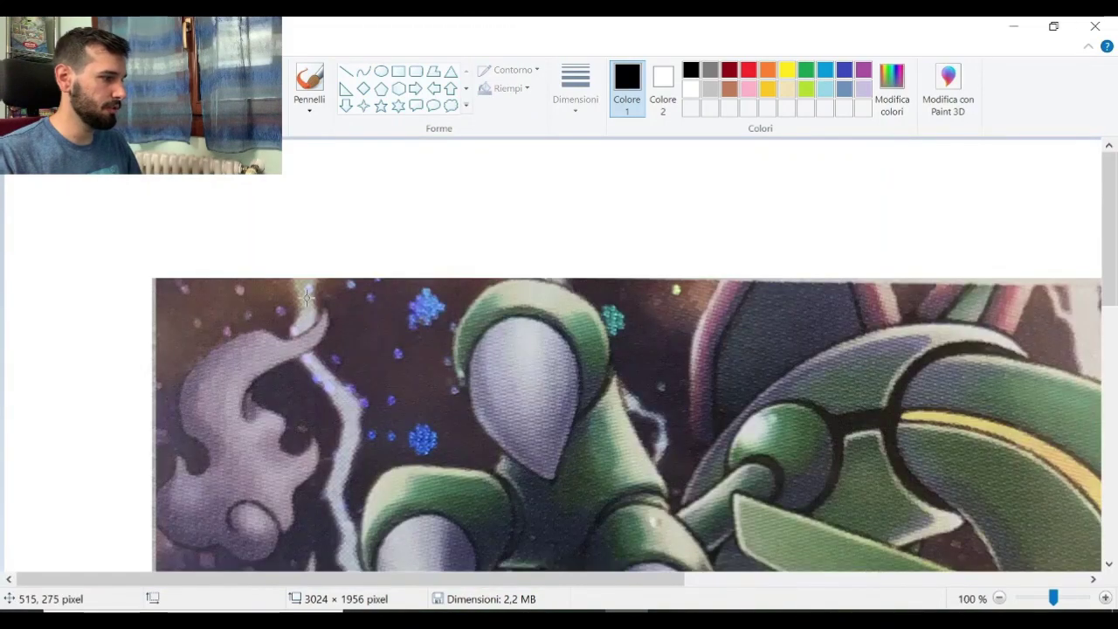
pyautogui.moveTo(147, 482); pyautogui.dragTo(170, 420)
pyautogui.moveTo(231, 333)
pyautogui.mouseDown()
pyautogui.moveTo(323, 300)
pyautogui.moveTo(351, 321)
pyautogui.moveTo(296, 388)
pyautogui.mouseUp()
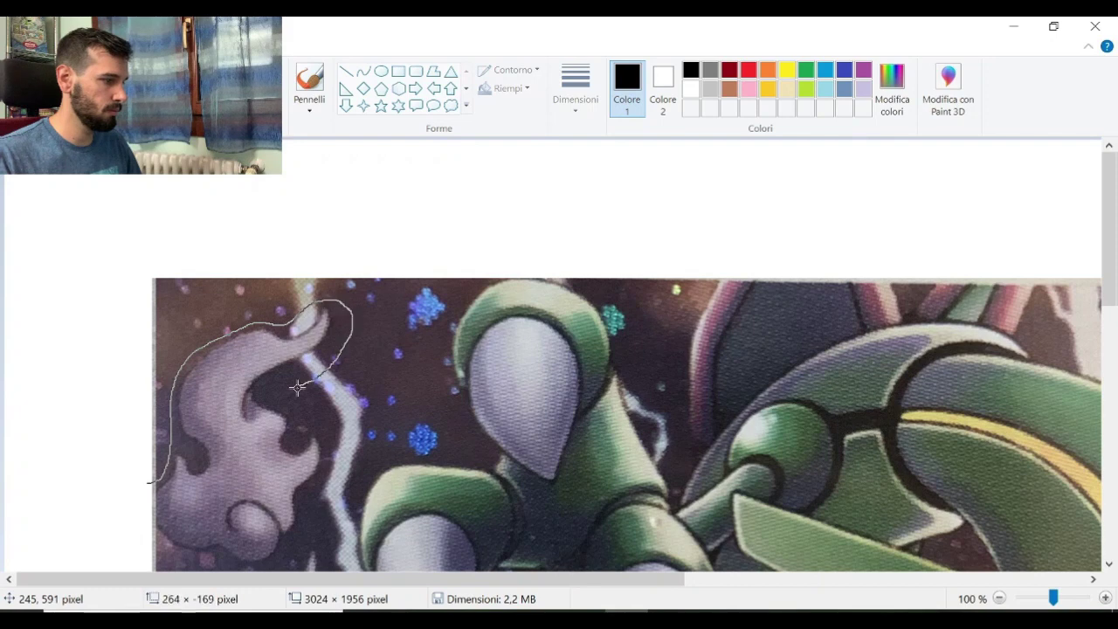
pyautogui.moveTo(431, 202); pyautogui.dragTo(242, 256)
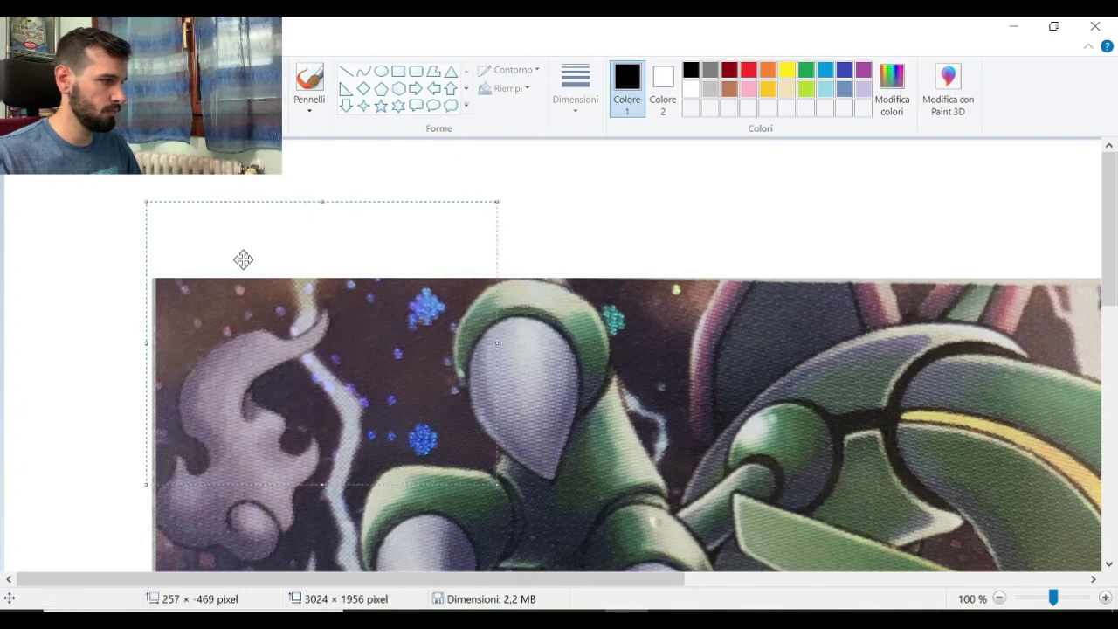
# Step: Trace the background above the upper-left smoke up to the raised claw in free form and delete it
pyautogui.click(132, 456)
pyautogui.moveTo(272, 322)
pyautogui.mouseDown()
pyautogui.moveTo(337, 344)
pyautogui.moveTo(311, 380)
pyautogui.moveTo(317, 416)
pyautogui.mouseUp()
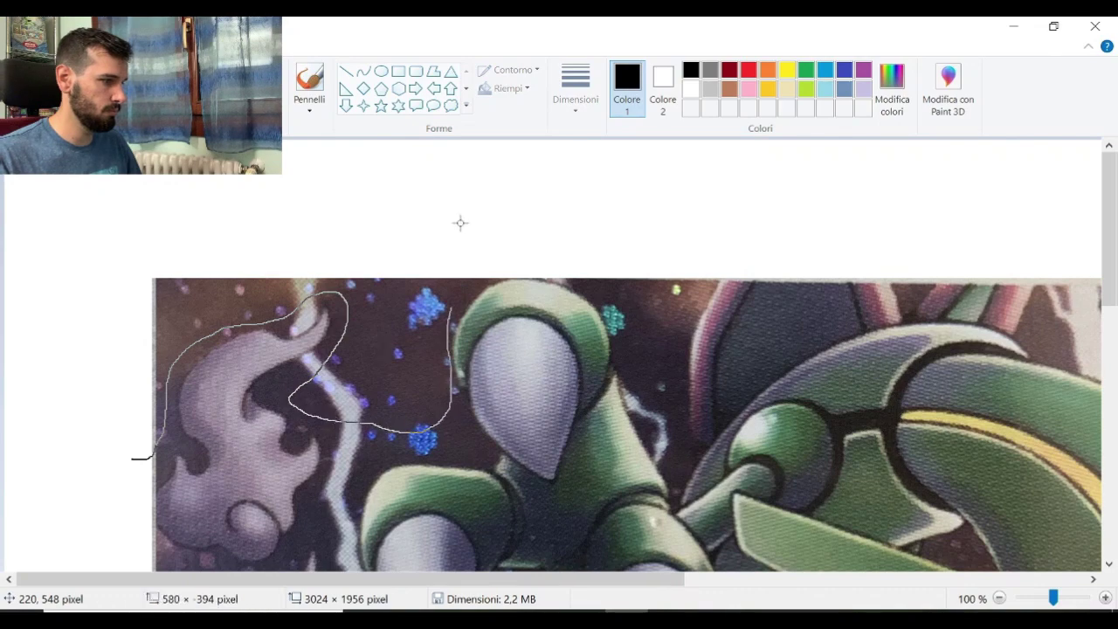
pyautogui.moveTo(132, 287); pyautogui.dragTo(113, 407)
pyautogui.press('Delete')
# Step: Cut away the dark background to the left of the purple smoke with free-form selections
pyautogui.scroll(-5, 392, 381)
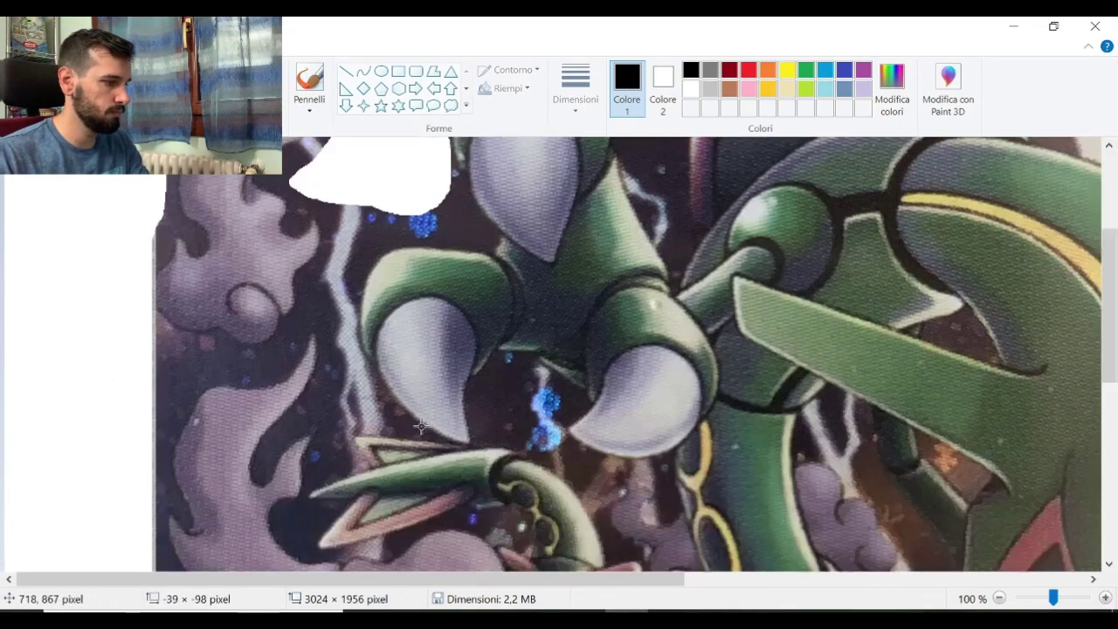
pyautogui.moveTo(172, 403); pyautogui.dragTo(96, 367)
pyautogui.scroll(-5, 200, 371)
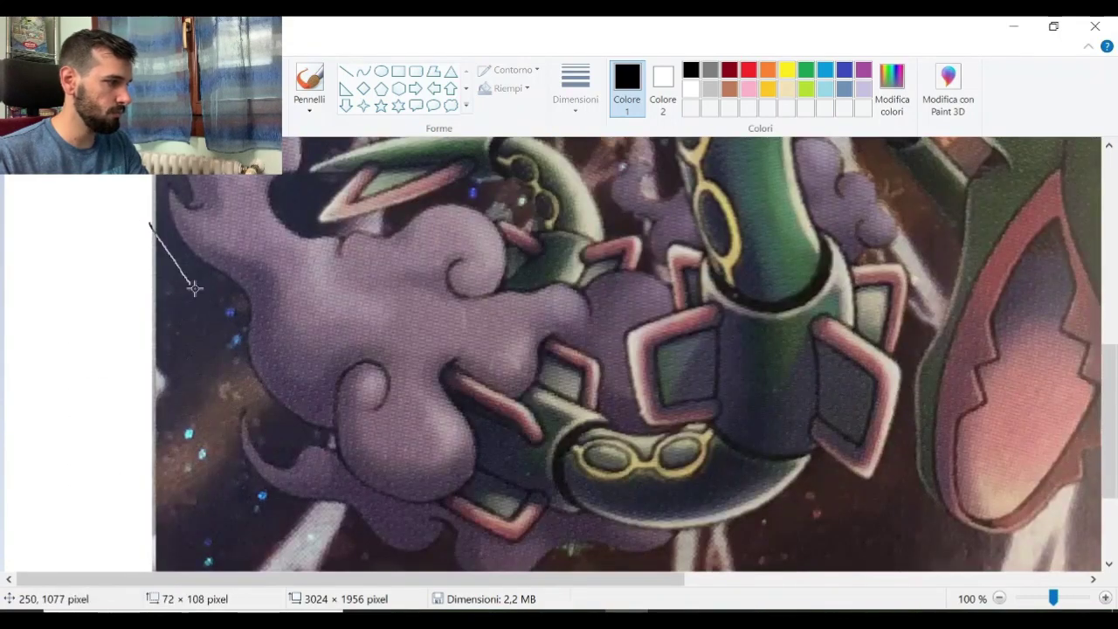
pyautogui.moveTo(38, 487); pyautogui.dragTo(38, 487)
pyautogui.press('Delete')
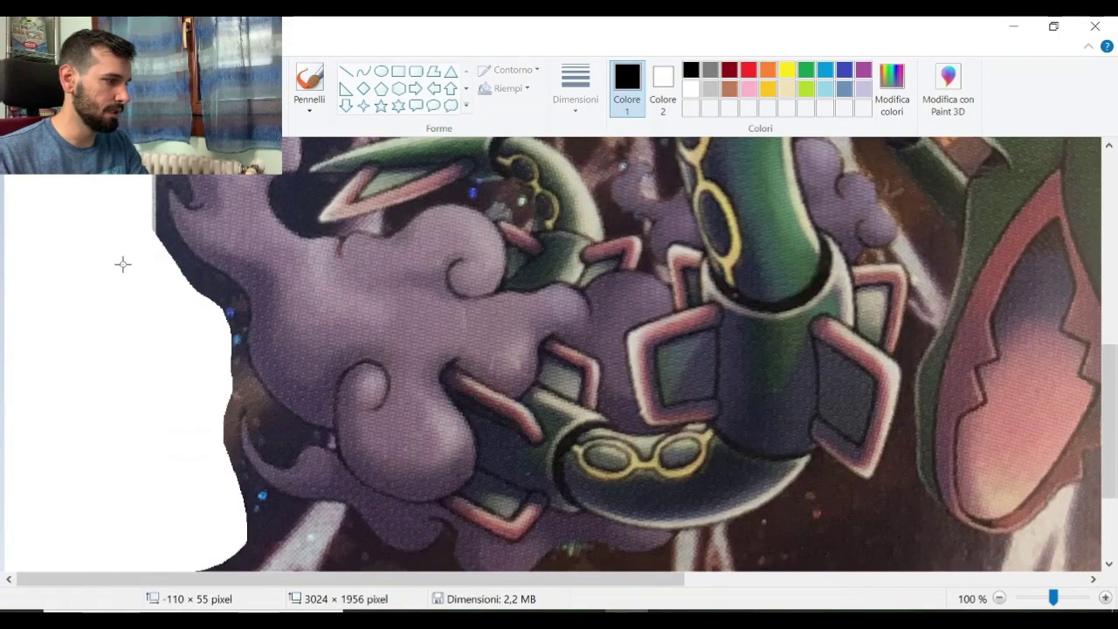
# Step: Trace the background beneath the lower-left smoke down to the illustration's bottom edge and delete it
pyautogui.scroll(-5, 122, 259)
pyautogui.moveTo(203, 312)
pyautogui.mouseDown()
pyautogui.moveTo(247, 337)
pyautogui.moveTo(341, 352)
pyautogui.mouseUp()
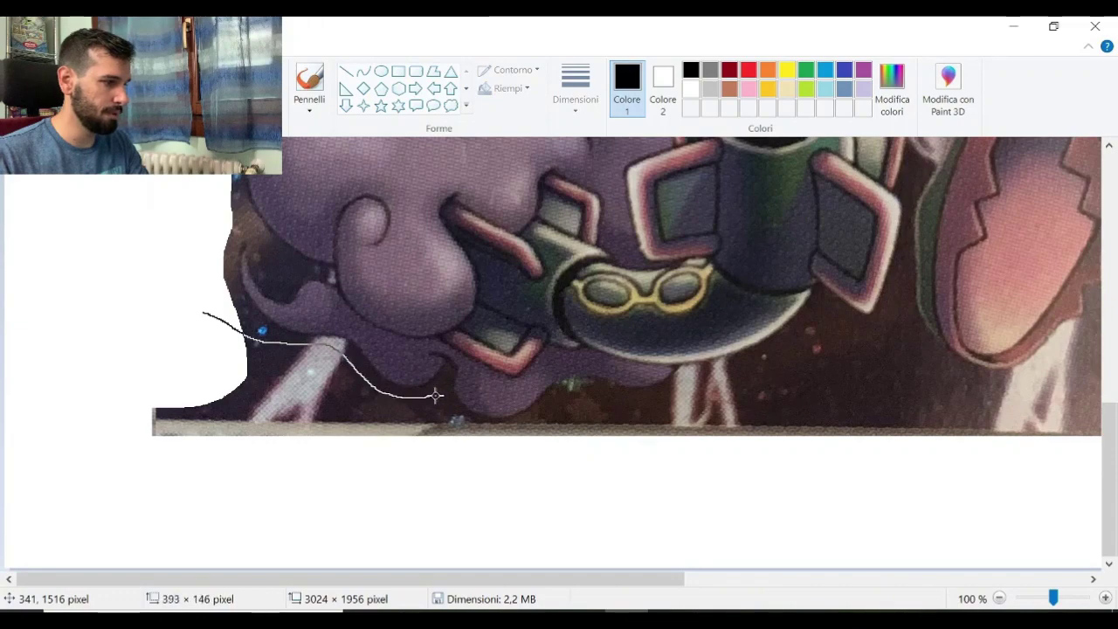
pyautogui.moveTo(475, 451)
pyautogui.mouseDown()
pyautogui.moveTo(293, 514)
pyautogui.moveTo(132, 367)
pyautogui.mouseUp()
pyautogui.press('Delete')
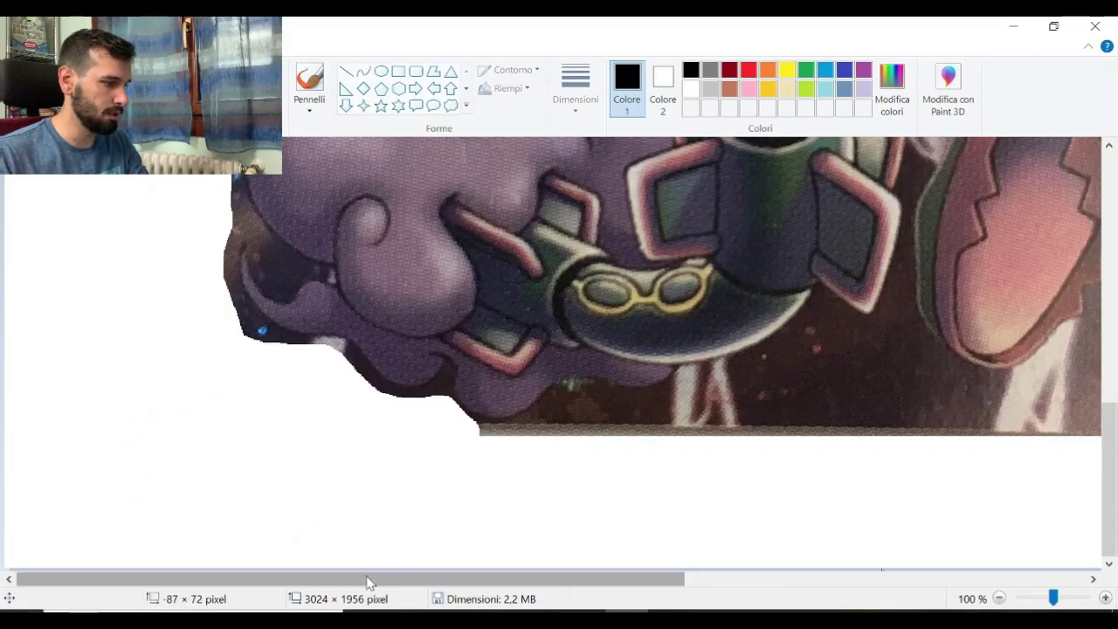
# Step: Delete the background below Rayquaza's coils and head along the illustration's lower edge
pyautogui.hscroll(3, 369, 579)
pyautogui.moveTo(232, 431)
pyautogui.mouseDown()
pyautogui.moveTo(878, 309)
pyautogui.moveTo(911, 436)
pyautogui.mouseUp()
pyautogui.press('Delete')
pyautogui.moveTo(464, 581); pyautogui.dragTo(721, 581)
pyautogui.scroll(1, 489, 524)
pyautogui.moveTo(490, 537)
pyautogui.mouseDown()
pyautogui.moveTo(673, 459)
pyautogui.moveTo(934, 555)
pyautogui.mouseUp()
pyautogui.press('Delete')
# Step: Delete the background areas around the right side of Rayquaza's head
pyautogui.scroll(2, 693, 466)
pyautogui.moveTo(784, 482)
pyautogui.mouseDown()
pyautogui.moveTo(836, 157)
pyautogui.moveTo(935, 455)
pyautogui.mouseUp()
pyautogui.moveTo(665, 400); pyautogui.dragTo(735, 243)
pyautogui.press('Delete')
pyautogui.moveTo(691, 209)
pyautogui.mouseDown()
pyautogui.moveTo(580, 437)
pyautogui.moveTo(718, 488)
pyautogui.mouseUp()
pyautogui.press('Delete')
# Step: Cut away the background sections above Rayquaza's body along the illustration's upper edge
pyautogui.scroll(8, 637, 367)
pyautogui.moveTo(558, 194)
pyautogui.mouseDown()
pyautogui.moveTo(549, 376)
pyautogui.moveTo(944, 306)
pyautogui.moveTo(594, 188)
pyautogui.mouseUp()
pyautogui.press('Delete')
pyautogui.moveTo(390, 206)
pyautogui.mouseDown()
pyautogui.moveTo(442, 192)
pyautogui.moveTo(417, 190)
pyautogui.mouseUp()
pyautogui.press('Delete')
pyautogui.moveTo(559, 580); pyautogui.dragTo(313, 580)
pyautogui.moveTo(324, 207)
pyautogui.mouseDown()
pyautogui.moveTo(422, 293)
pyautogui.moveTo(339, 167)
pyautogui.mouseUp()
pyautogui.press('Delete')
# Step: Trim the leftover background close to the contours of the upper-left smoke with free-form selections
pyautogui.moveTo(428, 580); pyautogui.dragTo(262, 580)
pyautogui.scroll(1, 559, 314)
pyautogui.scroll(-2, 615, 271)
pyautogui.moveTo(548, 308)
pyautogui.mouseDown()
pyautogui.moveTo(354, 414)
pyautogui.moveTo(292, 249)
pyautogui.moveTo(615, 241)
pyautogui.mouseUp()
pyautogui.press('Delete')
pyautogui.hscroll(1, 363, 583)
pyautogui.scroll(-2, 319, 410)
pyautogui.moveTo(286, 311)
pyautogui.mouseDown()
pyautogui.moveTo(304, 325)
pyautogui.moveTo(199, 432)
pyautogui.moveTo(369, 538)
pyautogui.moveTo(133, 382)
pyautogui.moveTo(273, 318)
pyautogui.mouseUp()
pyautogui.press('Delete')
pyautogui.scroll(2, 370, 401)
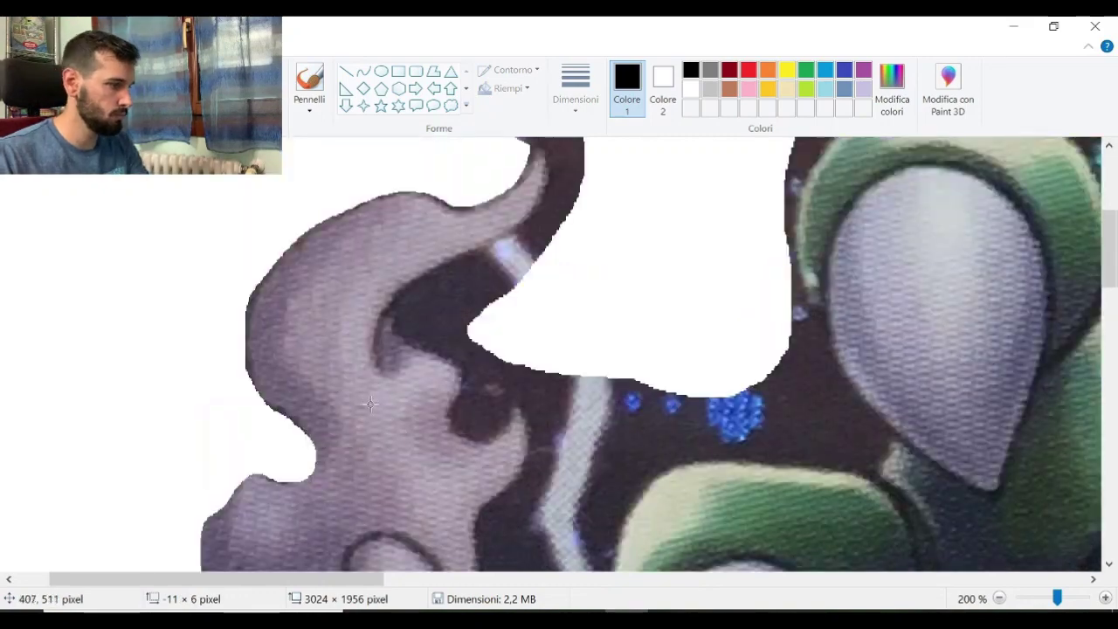
# Step: Delete the dark background in the hooked recesses along the right edge of the upper-left smoke, including its tip
pyautogui.scroll(2, 371, 401)
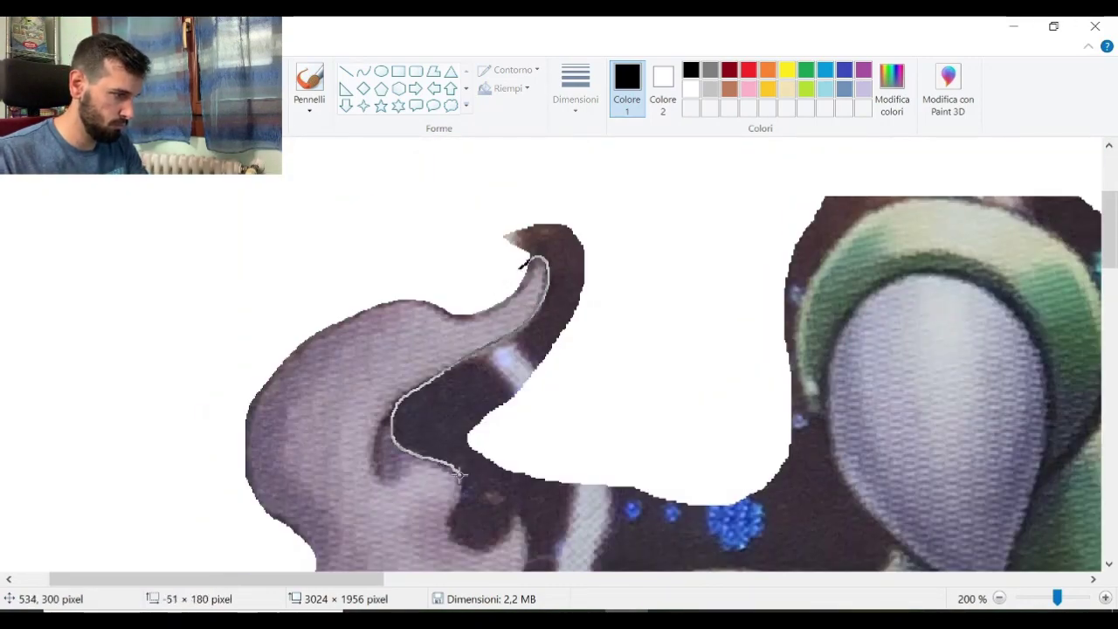
pyautogui.moveTo(511, 534); pyautogui.dragTo(509, 180)
pyautogui.press('Delete')
pyautogui.scroll(-5, 464, 389)
pyautogui.moveTo(472, 358)
pyautogui.mouseDown()
pyautogui.moveTo(623, 277)
pyautogui.moveTo(602, 349)
pyautogui.mouseUp()
pyautogui.press('Delete')
pyautogui.scroll(2, 526, 323)
pyautogui.moveTo(529, 323); pyautogui.dragTo(559, 338)
pyautogui.press('Delete')
pyautogui.scroll(2, 559, 338)
pyautogui.moveTo(492, 190)
pyautogui.mouseDown()
pyautogui.moveTo(488, 201)
pyautogui.moveTo(277, 261)
pyautogui.moveTo(268, 460)
pyautogui.moveTo(345, 171)
pyautogui.mouseUp()
pyautogui.press('Delete')
# Step: Delete the dark background between Rayquaza's upper claw and the finger at its lower left
pyautogui.moveTo(370, 581); pyautogui.dragTo(494, 587)
pyautogui.moveTo(315, 239)
pyautogui.mouseDown()
pyautogui.moveTo(384, 252)
pyautogui.moveTo(433, 372)
pyautogui.mouseUp()
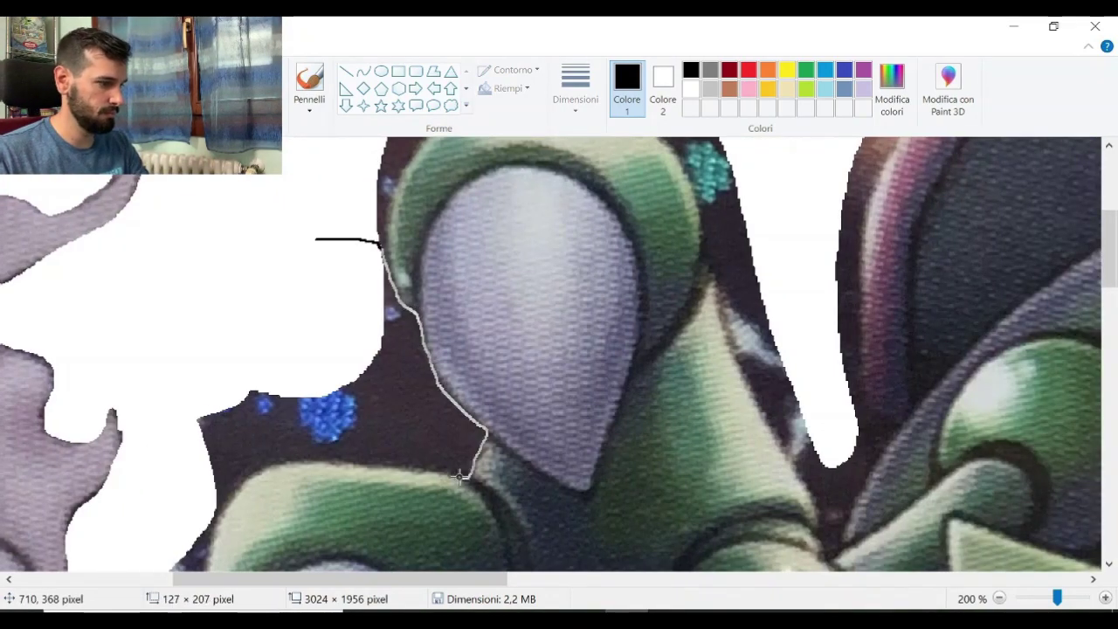
pyautogui.moveTo(255, 472); pyautogui.dragTo(306, 237)
pyautogui.press('Delete')
# Step: Delete the background between the lower-left finger and claw, the tail fin and the tip of the lower smoke
pyautogui.scroll(-3, 249, 274)
pyautogui.moveTo(214, 191); pyautogui.dragTo(214, 194)
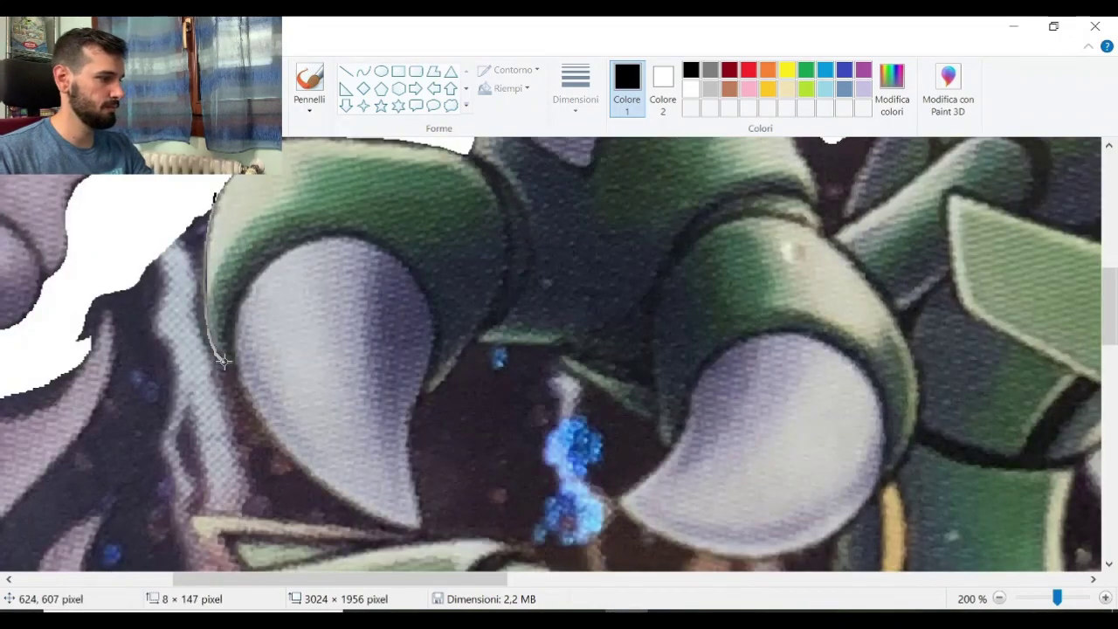
pyautogui.moveTo(291, 519); pyautogui.dragTo(94, 404)
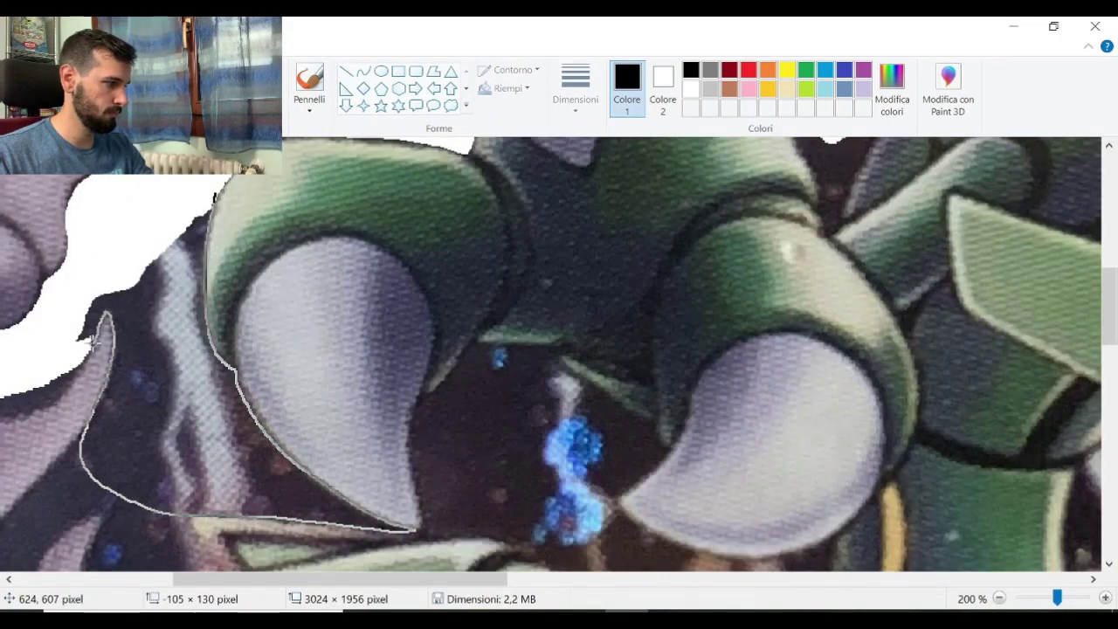
pyautogui.moveTo(99, 339); pyautogui.dragTo(87, 314)
pyautogui.press('Delete')
# Step: Trim the leftover background along the upper and left edges of the lower smoke cloud
pyautogui.hscroll(-6, 612, 337)
pyautogui.moveTo(410, 427); pyautogui.dragTo(587, 329)
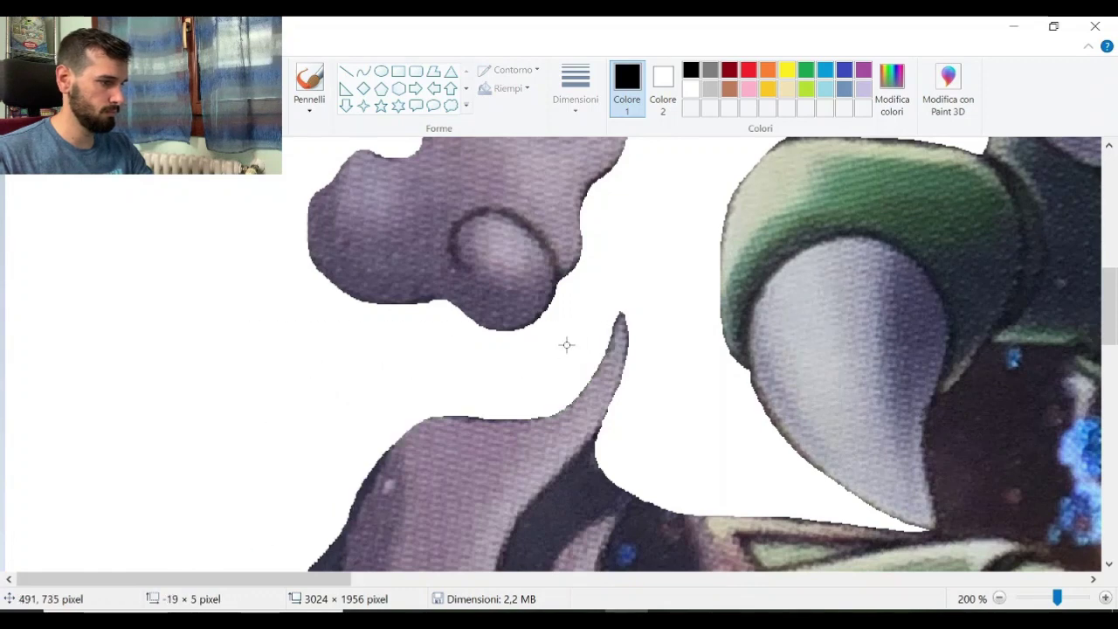
pyautogui.press('Delete')
pyautogui.scroll(-2, 586, 329)
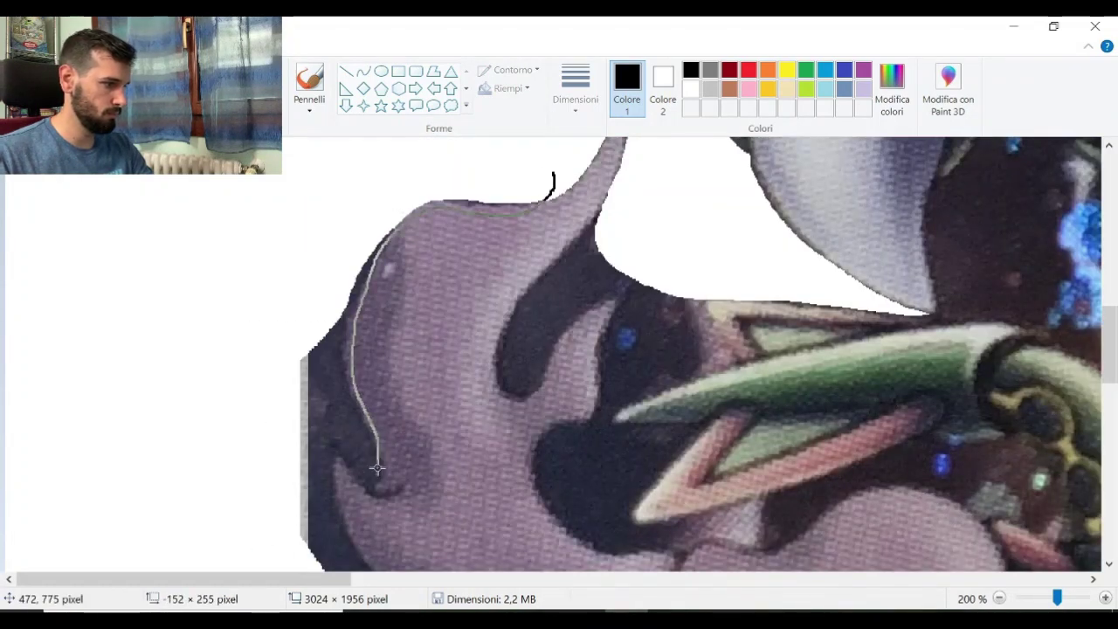
pyautogui.moveTo(331, 489); pyautogui.dragTo(499, 163)
pyautogui.press('Delete')
pyautogui.scroll(-2, 344, 285)
pyautogui.moveTo(339, 237)
pyautogui.mouseDown()
pyautogui.moveTo(344, 310)
pyautogui.moveTo(493, 507)
pyautogui.moveTo(277, 232)
pyautogui.mouseUp()
pyautogui.press('Delete')
# Step: Delete the dark background around the curled tendril at the lower-left end of the smoke
pyautogui.scroll(-1, 322, 330)
pyautogui.scroll(-3, 323, 331)
pyautogui.moveTo(487, 227)
pyautogui.mouseDown()
pyautogui.moveTo(519, 300)
pyautogui.moveTo(669, 450)
pyautogui.moveTo(484, 374)
pyautogui.moveTo(567, 523)
pyautogui.moveTo(460, 211)
pyautogui.moveTo(497, 279)
pyautogui.moveTo(628, 414)
pyautogui.moveTo(502, 349)
pyautogui.mouseUp()
pyautogui.press('Delete')
pyautogui.press('Delete')
pyautogui.moveTo(473, 468)
pyautogui.mouseDown()
pyautogui.moveTo(459, 408)
pyautogui.moveTo(514, 378)
pyautogui.mouseUp()
pyautogui.press('Delete')
pyautogui.moveTo(515, 426)
pyautogui.mouseDown()
pyautogui.moveTo(504, 413)
pyautogui.moveTo(509, 383)
pyautogui.mouseUp()
pyautogui.press('Delete')
# Step: Trim the background along the bottom edge of the smoke, up to the notch beside its rounded lobe
pyautogui.moveTo(336, 579); pyautogui.dragTo(399, 579)
pyautogui.scroll(-1, 363, 424)
pyautogui.moveTo(354, 411)
pyautogui.mouseDown()
pyautogui.moveTo(567, 523)
pyautogui.moveTo(688, 499)
pyautogui.mouseUp()
pyautogui.press('Delete')
pyautogui.hscroll(3, 688, 499)
pyautogui.moveTo(307, 527); pyautogui.dragTo(321, 470)
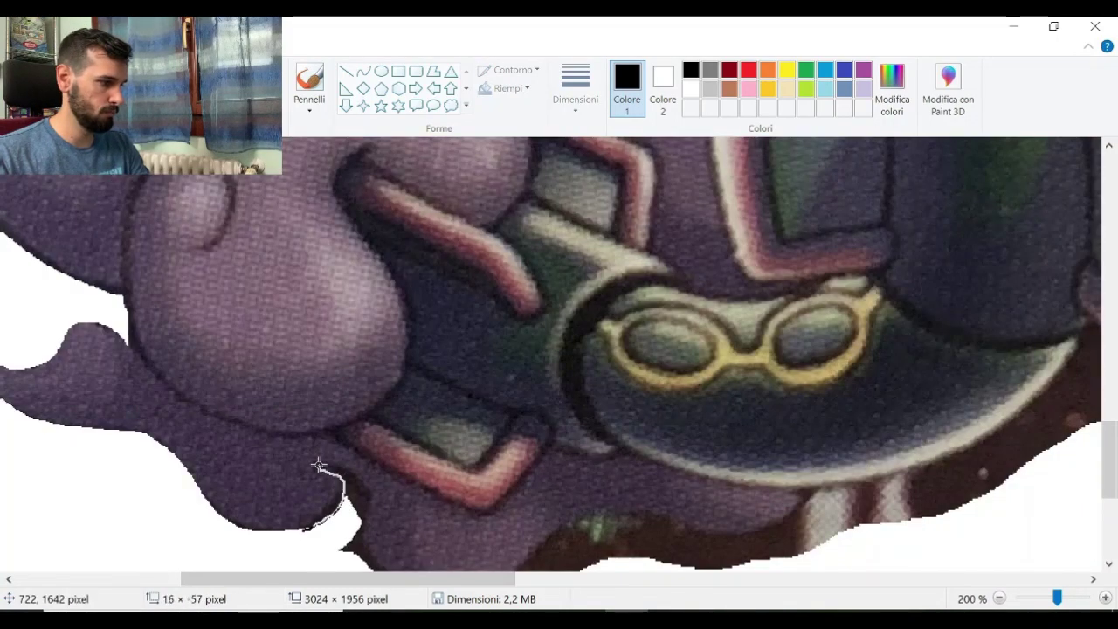
pyautogui.moveTo(320, 569); pyautogui.dragTo(304, 531)
pyautogui.press('Delete')
# Step: Delete the brown background strip beneath the smoke and the lowest body coil
pyautogui.scroll(-2, 304, 531)
pyautogui.hscroll(3, 304, 531)
pyautogui.moveTo(199, 456); pyautogui.dragTo(620, 394)
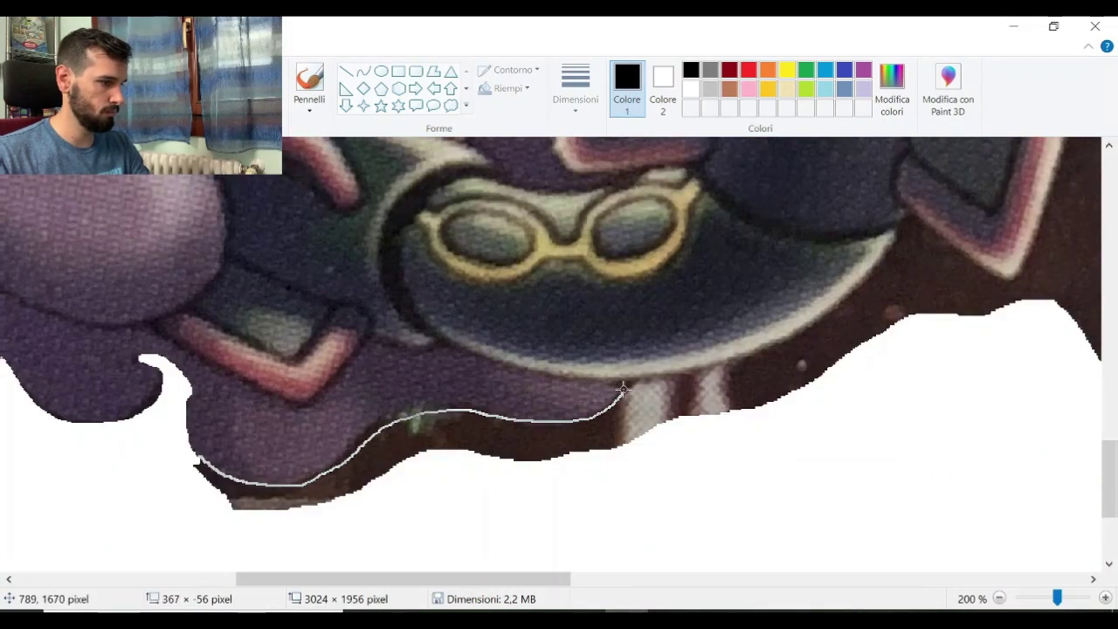
pyautogui.moveTo(841, 296)
pyautogui.mouseDown()
pyautogui.moveTo(988, 268)
pyautogui.moveTo(177, 470)
pyautogui.mouseUp()
pyautogui.press('Delete')
pyautogui.moveTo(375, 579); pyautogui.dragTo(470, 579)
pyautogui.moveTo(31, 479)
pyautogui.mouseDown()
pyautogui.moveTo(42, 455)
pyautogui.moveTo(66, 481)
pyautogui.mouseUp()
pyautogui.press('Delete')
# Step: Delete the background below the coil's right fin and around the bottom of Rayquaza's lower jaw
pyautogui.hscroll(3, 398, 548)
pyautogui.scroll(1, 398, 548)
pyautogui.moveTo(296, 330); pyautogui.dragTo(418, 339)
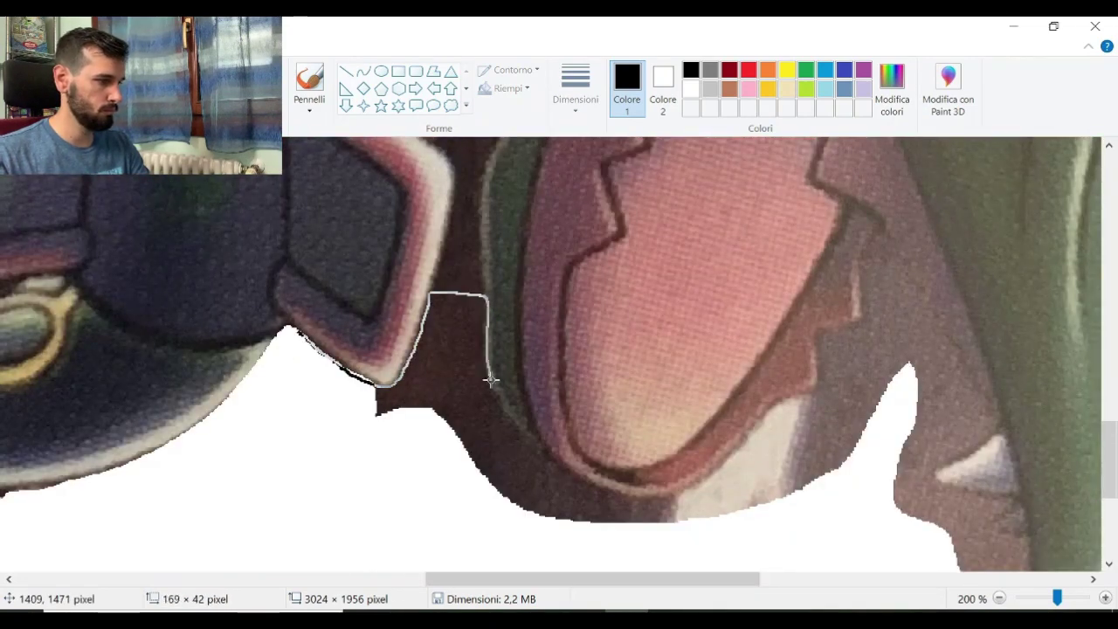
pyautogui.moveTo(488, 372); pyautogui.dragTo(636, 495)
pyautogui.moveTo(819, 395); pyautogui.dragTo(817, 398)
pyautogui.press('Delete')
# Step: Delete the narrow background gap between the coil's right fins and the back of the lower jaw
pyautogui.scroll(3, 460, 467)
pyautogui.moveTo(468, 254); pyautogui.dragTo(500, 284)
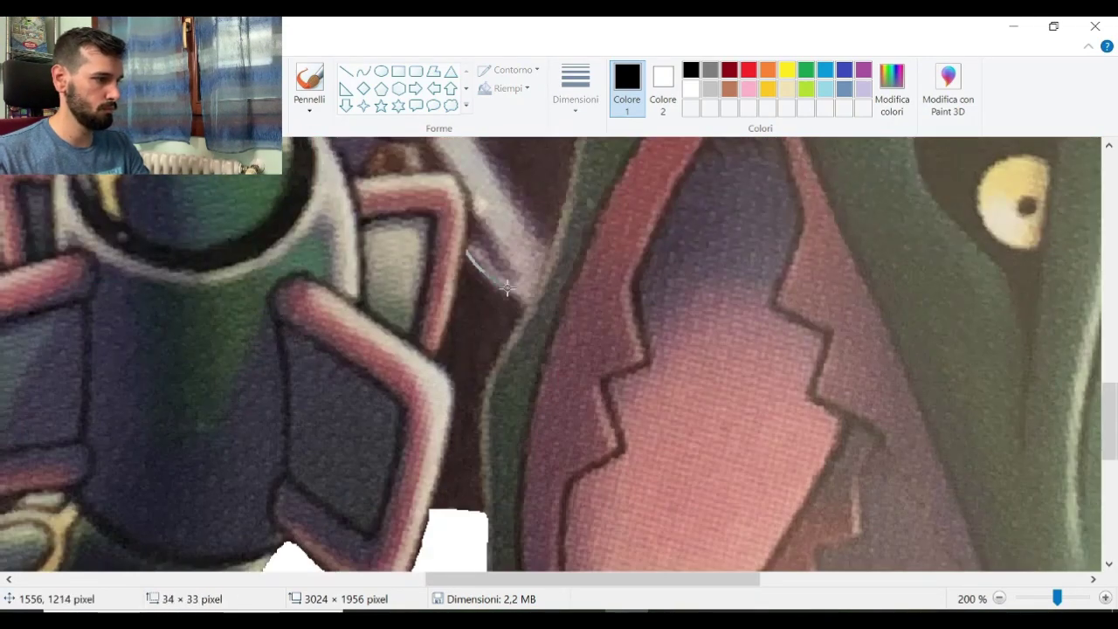
pyautogui.moveTo(484, 471); pyautogui.dragTo(456, 431)
pyautogui.moveTo(453, 292); pyautogui.dragTo(454, 293)
pyautogui.press('Delete')
# Step: Delete the brown background between the smoke beside the body and the green limb behind the jaw
pyautogui.scroll(4, 466, 320)
pyautogui.moveTo(375, 171); pyautogui.dragTo(580, 441)
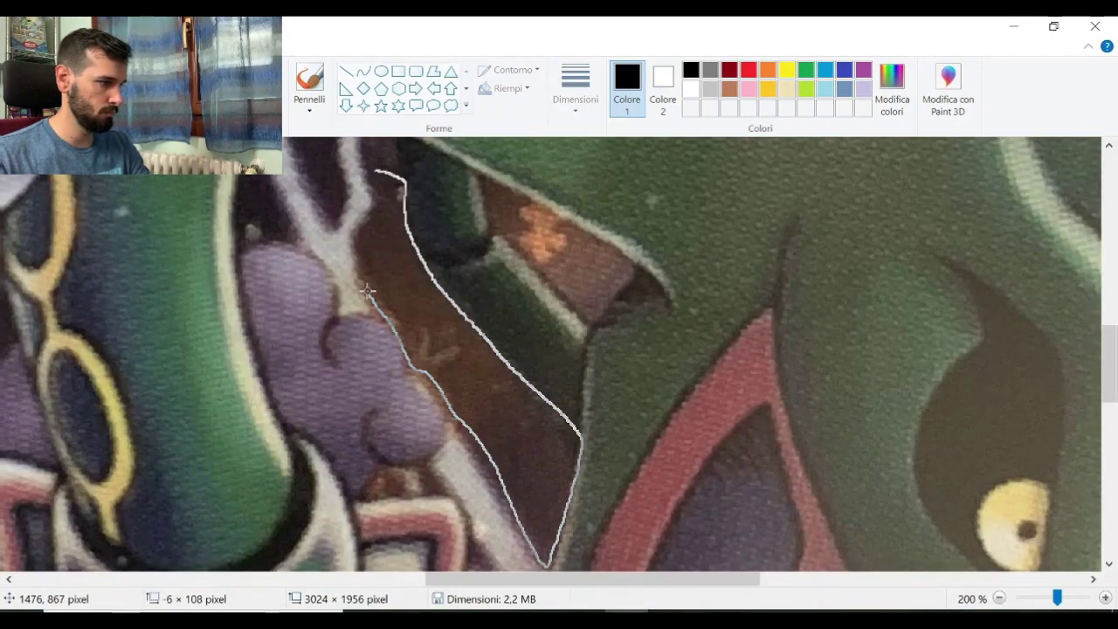
pyautogui.moveTo(372, 298); pyautogui.dragTo(374, 184)
pyautogui.press('Delete')
# Step: Delete the dark background between the upper tendrils of the lower-left smoke and the tail
pyautogui.scroll(-2, 453, 402)
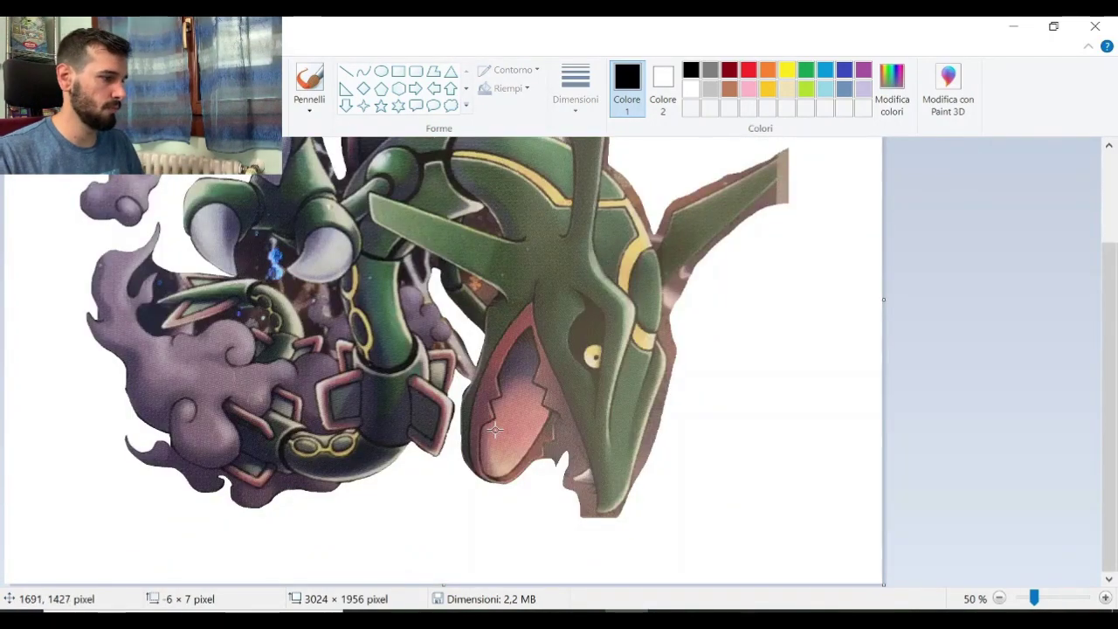
pyautogui.scroll(1, 519, 489)
pyautogui.scroll(1, 515, 497)
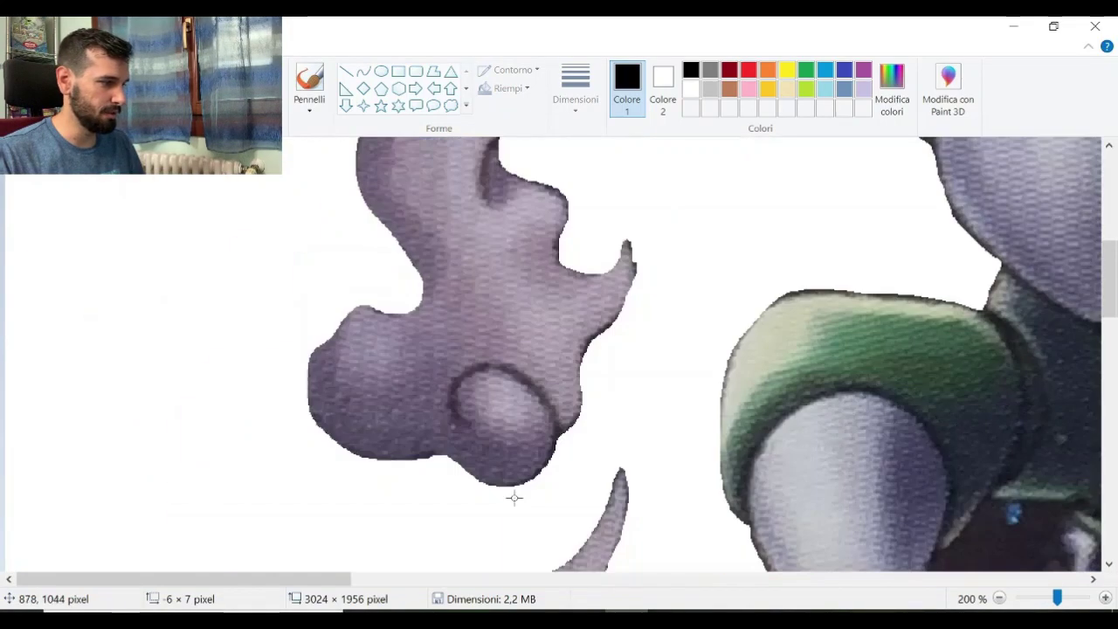
pyautogui.moveTo(344, 579); pyautogui.dragTo(456, 579)
pyautogui.scroll(-3, 392, 466)
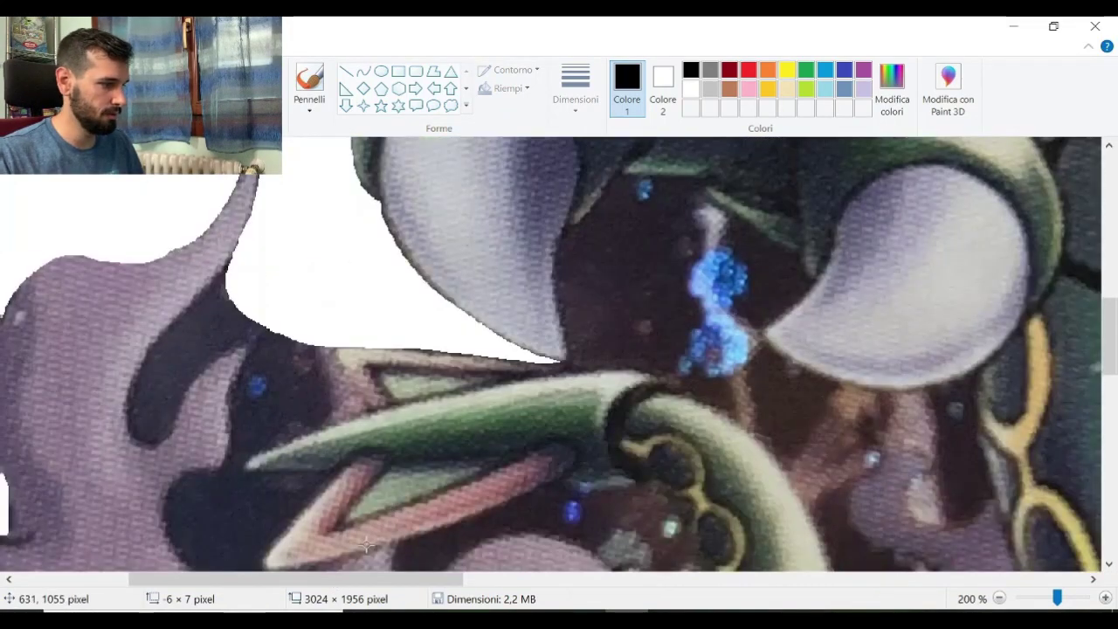
pyautogui.moveTo(355, 582); pyautogui.dragTo(311, 581)
pyautogui.scroll(-2, 402, 393)
pyautogui.scroll(2, 411, 342)
pyautogui.moveTo(382, 246); pyautogui.dragTo(352, 282)
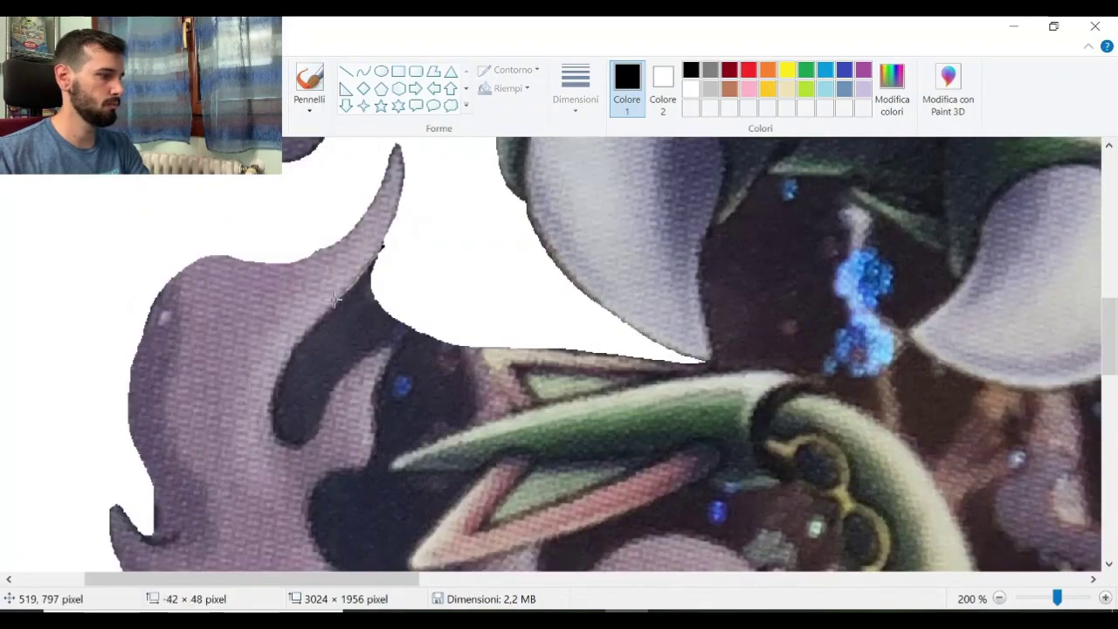
pyautogui.moveTo(395, 352)
pyautogui.mouseDown()
pyautogui.moveTo(462, 281)
pyautogui.moveTo(389, 249)
pyautogui.mouseUp()
pyautogui.press('Delete')
# Step: Cut out the dark background around the tail tip and between the tail's lower fin and the smoke
pyautogui.scroll(-2, 437, 301)
pyautogui.moveTo(472, 320)
pyautogui.mouseDown()
pyautogui.moveTo(401, 359)
pyautogui.moveTo(325, 447)
pyautogui.mouseUp()
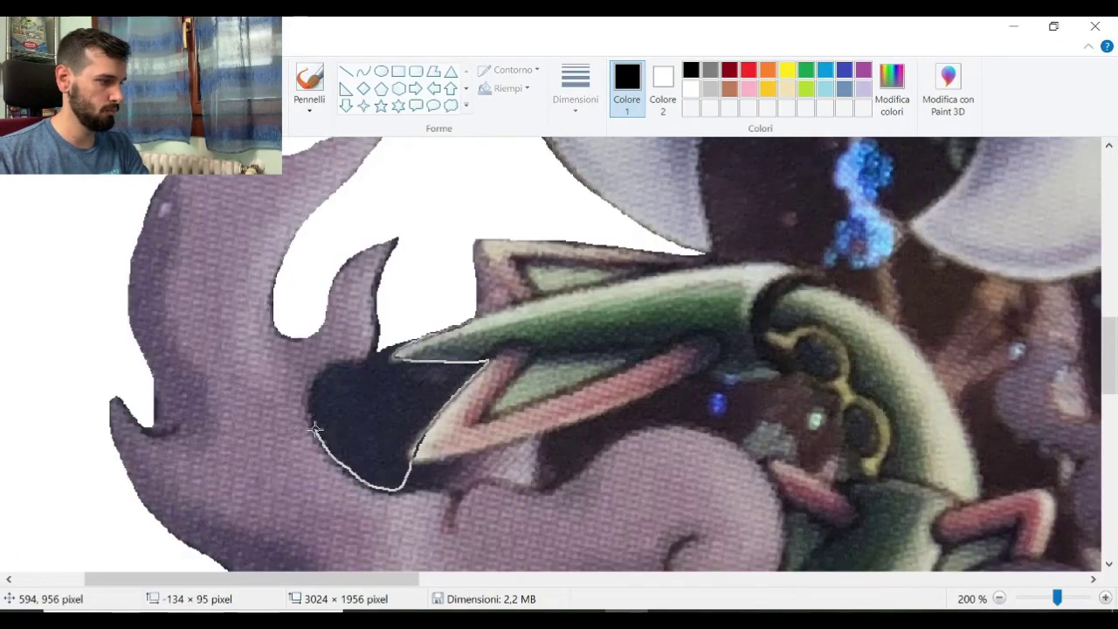
pyautogui.moveTo(433, 253); pyautogui.dragTo(472, 317)
pyautogui.press('Delete')
pyautogui.moveTo(358, 579); pyautogui.dragTo(386, 579)
pyautogui.scroll(-2, 419, 393)
pyautogui.moveTo(315, 356); pyautogui.dragTo(724, 275)
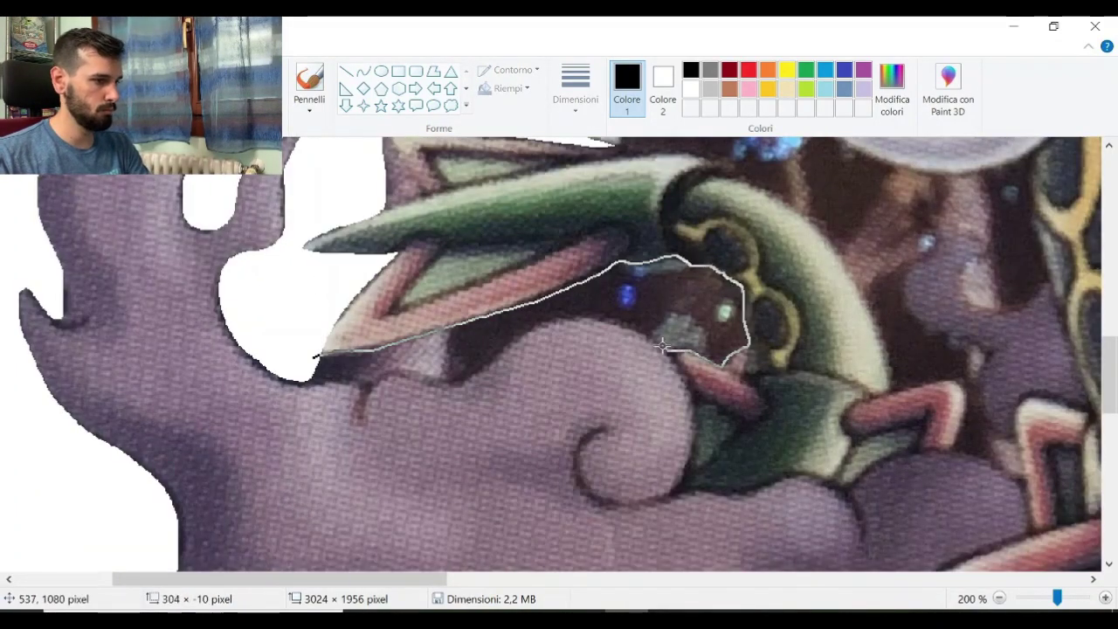
# Step: Delete the background with blue sparkles between the two lower claws and the area just below it
pyautogui.scroll(5, 363, 386)
pyautogui.hscroll(5, 466, 541)
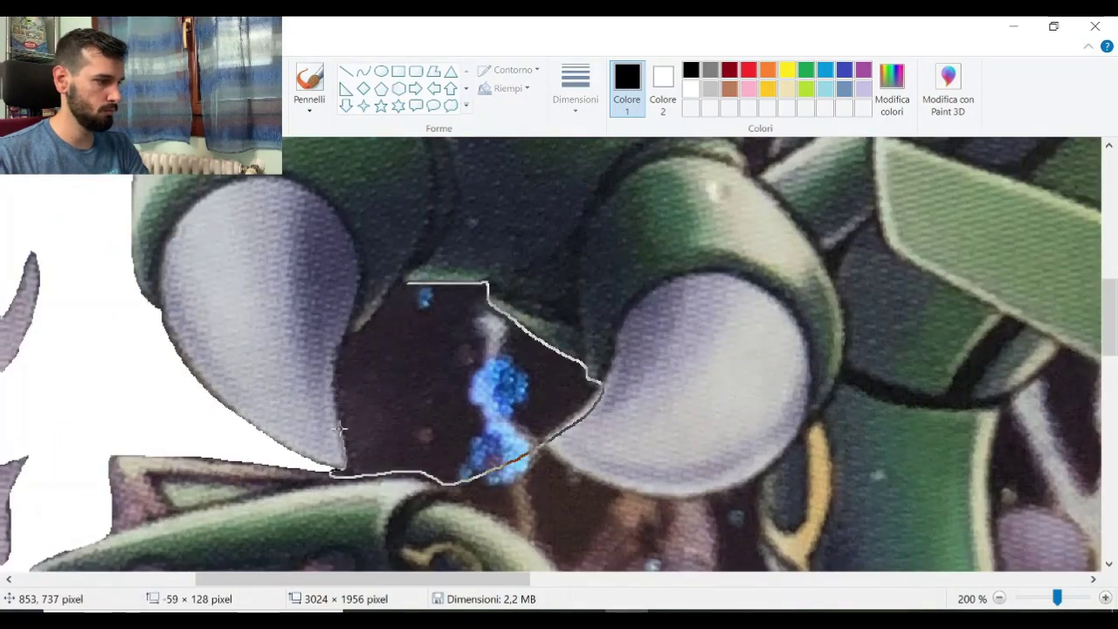
pyautogui.press('Delete')
pyautogui.scroll(-3, 457, 407)
pyautogui.moveTo(540, 308)
pyautogui.mouseDown()
pyautogui.moveTo(647, 389)
pyautogui.moveTo(588, 369)
pyautogui.mouseUp()
pyautogui.moveTo(469, 390); pyautogui.dragTo(470, 387)
pyautogui.press('Delete')
# Step: Delete the background below the right claw and between the tail, the small smoke curl and the body
pyautogui.scroll(-3, 710, 282)
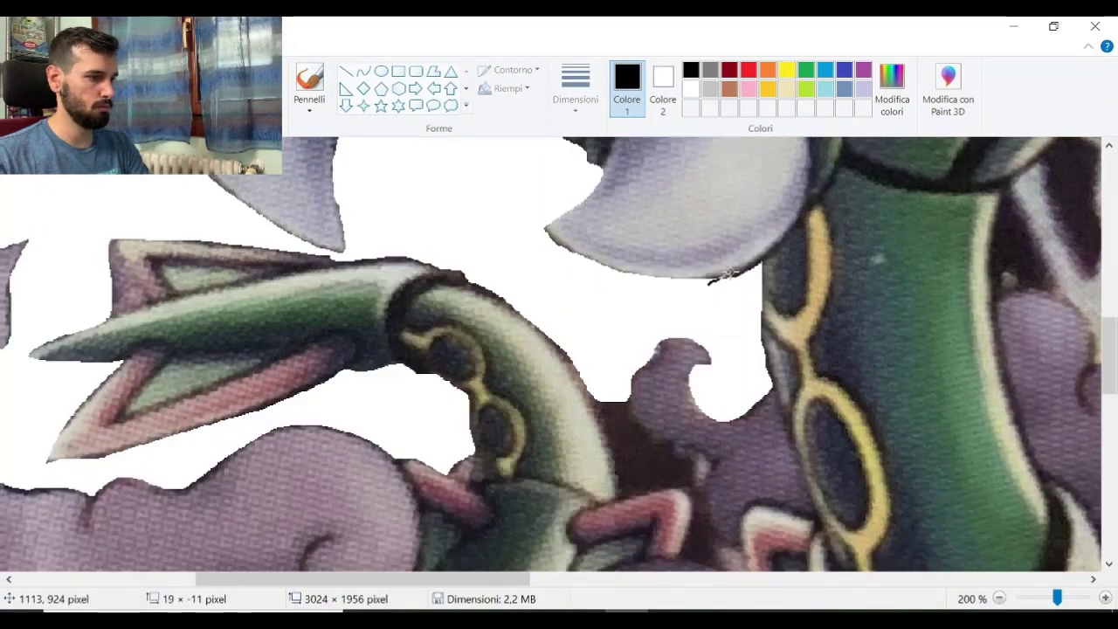
pyautogui.press('Delete')
pyautogui.scroll(-3, 580, 294)
pyautogui.moveTo(741, 269)
pyautogui.mouseDown()
pyautogui.moveTo(568, 277)
pyautogui.moveTo(693, 342)
pyautogui.moveTo(603, 262)
pyautogui.mouseUp()
pyautogui.press('Delete')
pyautogui.scroll(-3, 524, 350)
pyautogui.moveTo(489, 276)
pyautogui.mouseDown()
pyautogui.moveTo(518, 312)
pyautogui.moveTo(503, 259)
pyautogui.mouseUp()
pyautogui.press('Delete')
# Step: Delete the dark background with pale lightning streaks between the body and the long head fin
pyautogui.scroll(2, 524, 349)
pyautogui.moveTo(559, 579); pyautogui.dragTo(662, 580)
pyautogui.scroll(2, 628, 437)
pyautogui.moveTo(620, 456); pyautogui.dragTo(625, 428)
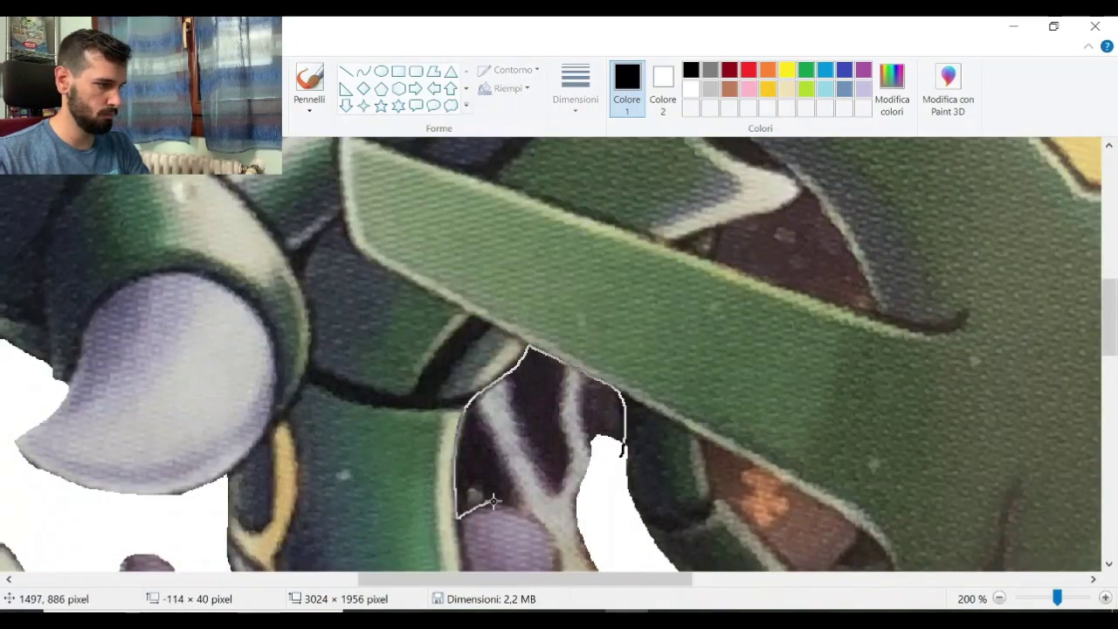
pyautogui.moveTo(456, 517); pyautogui.dragTo(563, 559)
pyautogui.press('Delete')
# Step: Remove the remaining background around the smoke beside the body, and save the image
pyautogui.scroll(-6, 563, 341)
pyautogui.moveTo(601, 514); pyautogui.dragTo(563, 347)
pyautogui.press('Delete')
pyautogui.moveTo(706, 229)
pyautogui.mouseDown()
pyautogui.moveTo(745, 247)
pyautogui.moveTo(706, 229)
pyautogui.mouseUp()
pyautogui.press('Delete')
pyautogui.scroll(-3, 706, 253)
pyautogui.hotkey('ctrl', 's')
# Step: Delete the small leftover background pockets around the body coils, fins and limbs
pyautogui.scroll(4, 332, 416)
pyautogui.scroll(-3, 332, 416)
pyautogui.moveTo(175, 579); pyautogui.dragTo(412, 579)
pyautogui.moveTo(408, 230)
pyautogui.mouseDown()
pyautogui.moveTo(189, 507)
pyautogui.moveTo(367, 214)
pyautogui.mouseUp()
pyautogui.press('Delete')
pyautogui.moveTo(390, 230); pyautogui.dragTo(547, 272)
pyautogui.press('Delete')
pyautogui.scroll(-3, 679, 232)
pyautogui.moveTo(679, 231); pyautogui.dragTo(694, 250)
pyautogui.press('Delete')
pyautogui.moveTo(391, 235)
pyautogui.mouseDown()
pyautogui.moveTo(477, 406)
pyautogui.moveTo(394, 219)
pyautogui.mouseUp()
pyautogui.press('Delete')
pyautogui.scroll(5, 559, 332)
pyautogui.moveTo(661, 218)
pyautogui.mouseDown()
pyautogui.moveTo(569, 437)
pyautogui.moveTo(661, 218)
pyautogui.mouseUp()
pyautogui.press('Delete')
# Step: Delete the dark background triangle enclosed between the long head fin and the neck
pyautogui.scroll(-4, 551, 262)
pyautogui.scroll(-4, 361, 404)
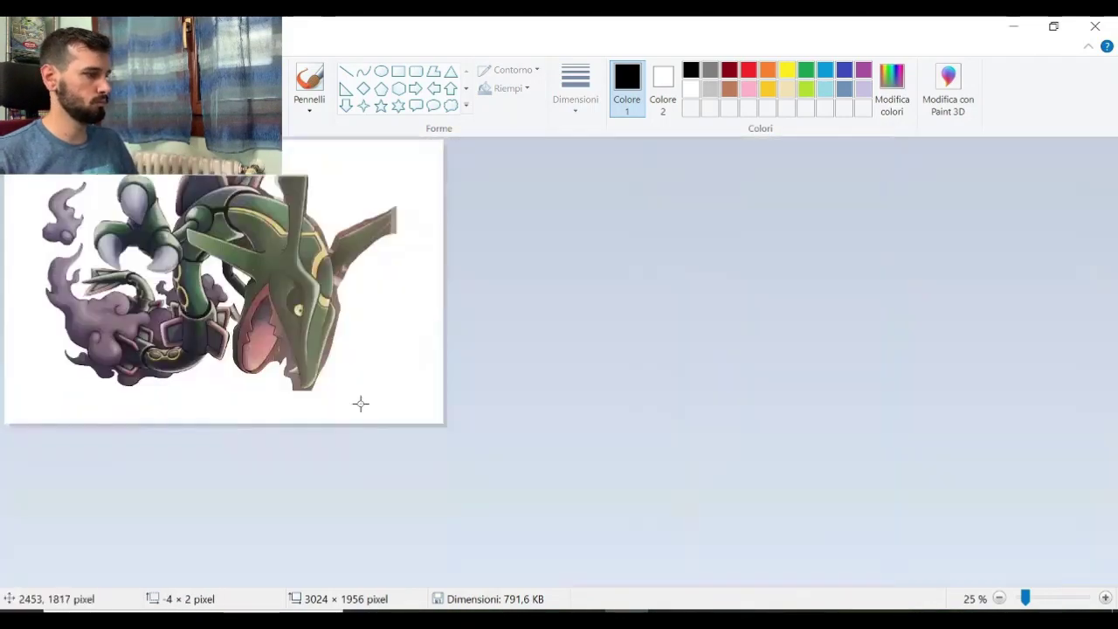
pyautogui.scroll(4, 390, 463)
pyautogui.moveTo(176, 580); pyautogui.dragTo(711, 591)
pyautogui.scroll(-3, 367, 350)
pyautogui.moveTo(249, 209)
pyautogui.mouseDown()
pyautogui.moveTo(280, 367)
pyautogui.moveTo(248, 212)
pyautogui.mouseUp()
pyautogui.press('Delete')
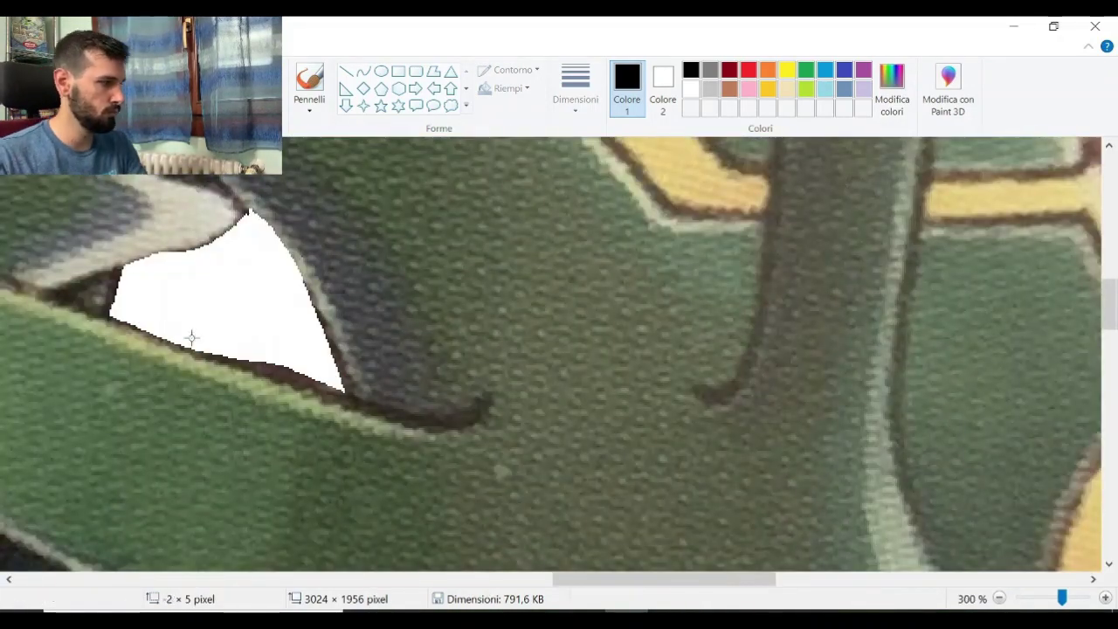
pyautogui.moveTo(161, 336); pyautogui.dragTo(178, 332)
pyautogui.press('Delete')
# Step: Delete the background inside the open mouth, between the lower jaw and the jagged edge of the snout
pyautogui.scroll(-5, 377, 379)
pyautogui.scroll(-3, 377, 379)
pyautogui.moveTo(664, 579); pyautogui.dragTo(708, 579)
pyautogui.moveTo(360, 541); pyautogui.dragTo(380, 508)
pyautogui.moveTo(555, 416); pyautogui.dragTo(374, 538)
pyautogui.press('Delete')
# Step: Trim the background around the white tooth and the lower tip of the snout
pyautogui.scroll(-3, 489, 460)
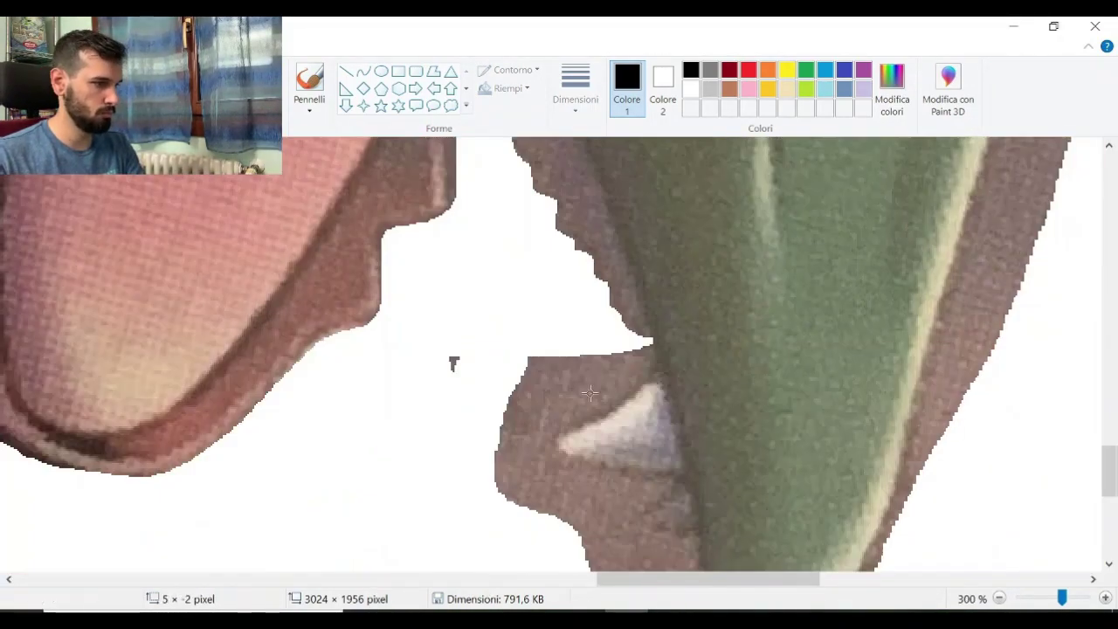
pyautogui.moveTo(561, 443); pyautogui.dragTo(633, 354)
pyautogui.press('Delete')
pyautogui.scroll(-2, 631, 355)
pyautogui.moveTo(629, 302)
pyautogui.mouseDown()
pyautogui.moveTo(722, 532)
pyautogui.moveTo(625, 306)
pyautogui.mouseUp()
pyautogui.press('Delete')
pyautogui.scroll(1, 573, 532)
pyautogui.scroll(-3, 574, 531)
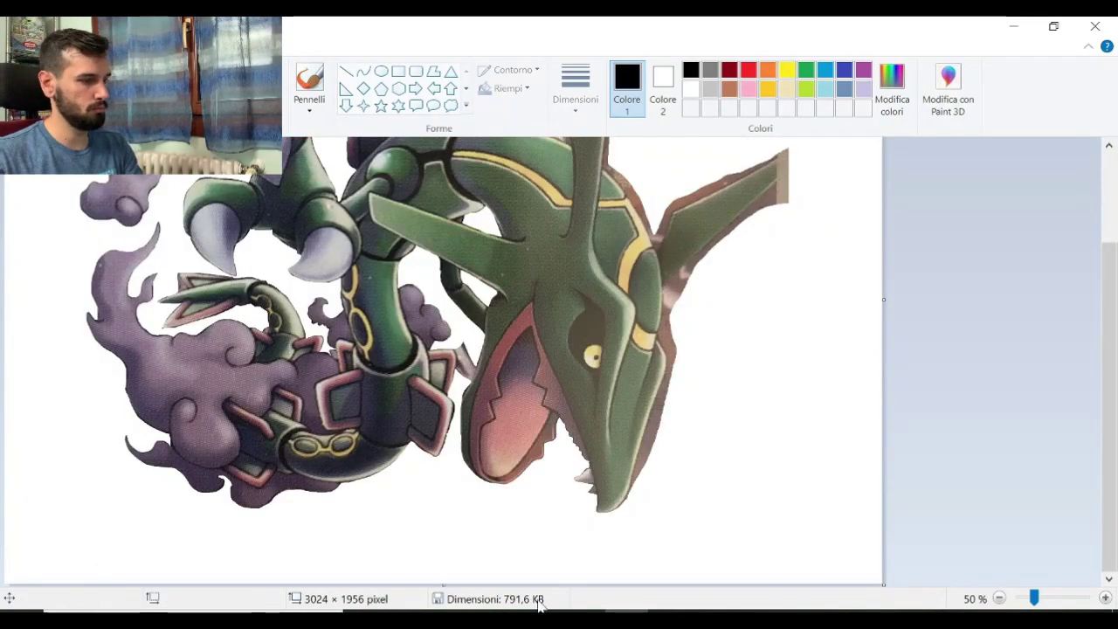
pyautogui.scroll(3, 521, 539)
pyautogui.moveTo(640, 413); pyautogui.dragTo(515, 262)
pyautogui.press('Delete')
pyautogui.moveTo(623, 392)
pyautogui.mouseDown()
pyautogui.moveTo(620, 474)
pyautogui.moveTo(624, 399)
pyautogui.mouseUp()
pyautogui.press('Delete')
pyautogui.scroll(-3, 524, 389)
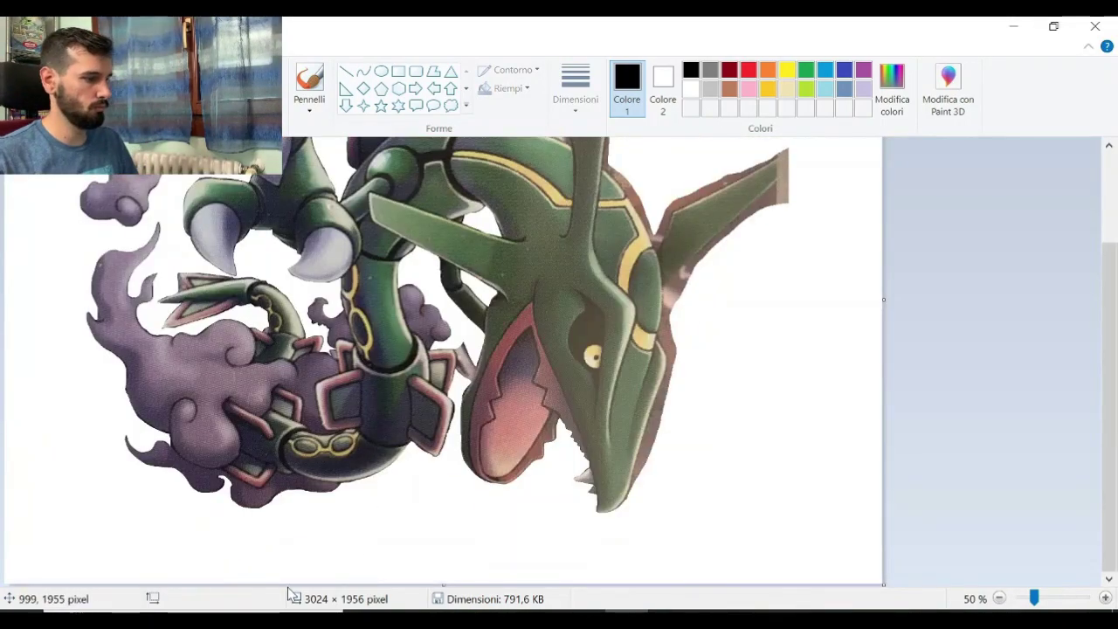
# Step: Delete the brown background strip along the snout and the outer edge of the head beside the eye
pyautogui.scroll(2, 684, 402)
pyautogui.moveTo(464, 443); pyautogui.dragTo(594, 419)
pyautogui.press('Delete')
pyautogui.scroll(3, 681, 358)
pyautogui.moveTo(726, 357)
pyautogui.mouseDown()
pyautogui.moveTo(607, 326)
pyautogui.moveTo(646, 506)
pyautogui.mouseUp()
pyautogui.press('Delete')
pyautogui.scroll(1, 681, 349)
pyautogui.moveTo(681, 242); pyautogui.dragTo(654, 243)
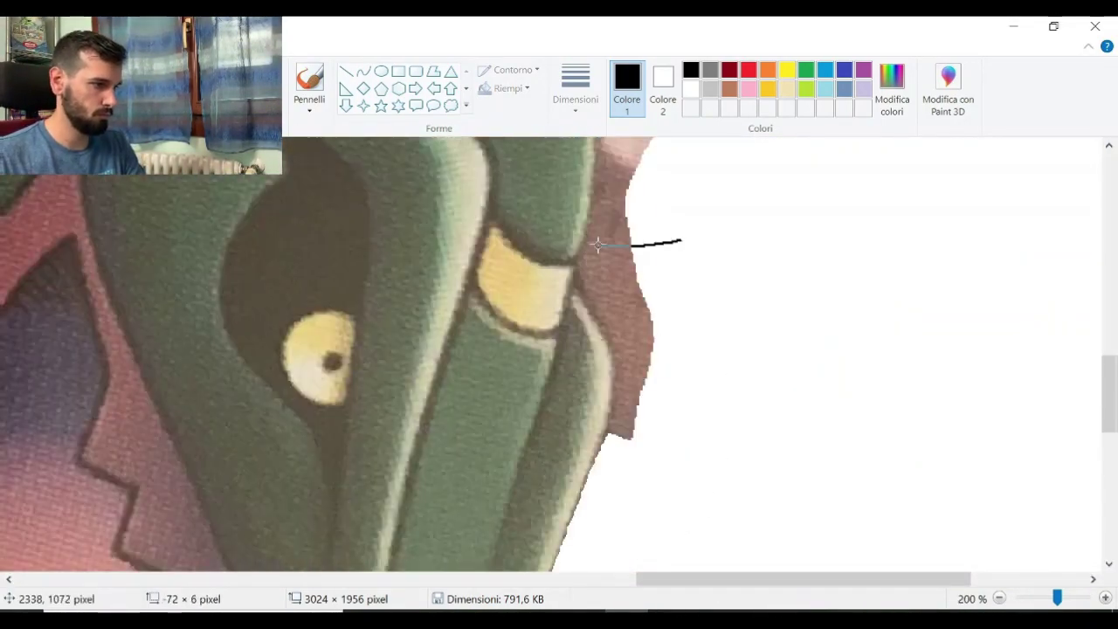
pyautogui.moveTo(723, 461); pyautogui.dragTo(747, 419)
pyautogui.press('Delete')
pyautogui.moveTo(582, 478); pyautogui.dragTo(735, 152)
pyautogui.press('Delete')
# Step: Delete the background strip behind the head and along the lower edge of the pointed fin
pyautogui.scroll(3, 698, 349)
pyautogui.moveTo(781, 405); pyautogui.dragTo(624, 345)
pyautogui.press('Delete')
pyautogui.moveTo(873, 326); pyautogui.dragTo(668, 524)
pyautogui.press('Delete')
# Step: Delete the brown background strip along the upper edge of the pointed fin behind the head
pyautogui.scroll(-1, 833, 256)
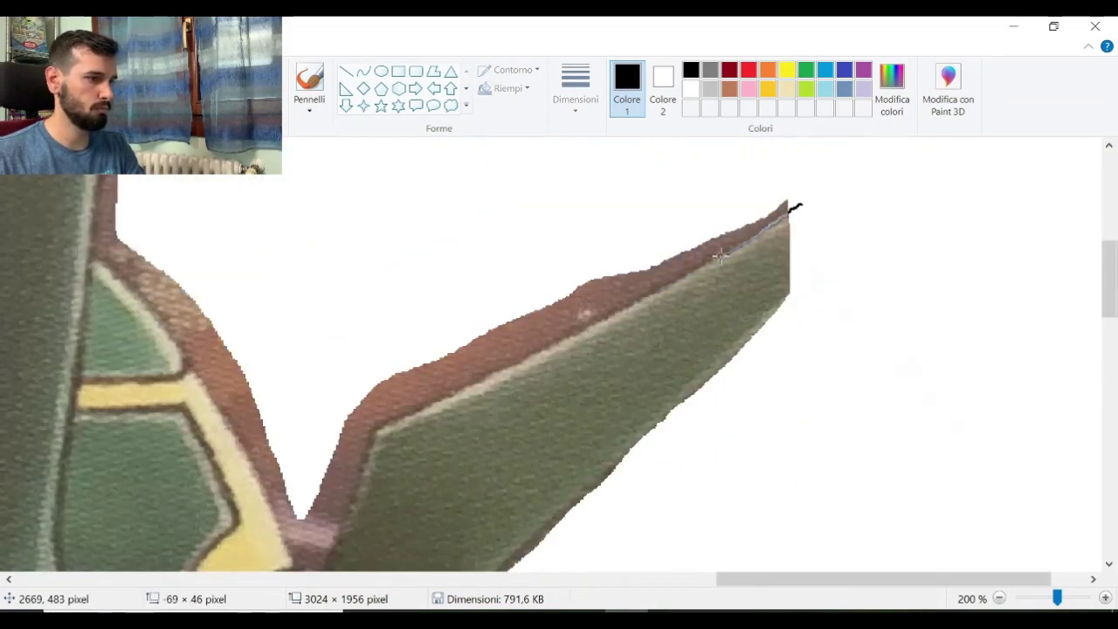
pyautogui.moveTo(756, 234); pyautogui.dragTo(751, 166)
pyautogui.press('Delete')
pyautogui.moveTo(747, 579); pyautogui.dragTo(683, 579)
pyautogui.moveTo(594, 294)
pyautogui.mouseDown()
pyautogui.moveTo(467, 384)
pyautogui.moveTo(559, 288)
pyautogui.mouseUp()
pyautogui.press('Delete')
pyautogui.moveTo(720, 580); pyautogui.dragTo(671, 580)
pyautogui.moveTo(487, 206)
pyautogui.mouseDown()
pyautogui.moveTo(640, 498)
pyautogui.moveTo(546, 197)
pyautogui.mouseUp()
pyautogui.press('Delete')
# Step: Trim the remaining background fringe around the crown of the head, the upright horn and the neck
pyautogui.scroll(2, 576, 306)
pyautogui.moveTo(496, 144)
pyautogui.mouseDown()
pyautogui.moveTo(474, 425)
pyautogui.moveTo(515, 200)
pyautogui.mouseUp()
pyautogui.press('Delete')
pyautogui.moveTo(463, 471)
pyautogui.mouseDown()
pyautogui.moveTo(549, 335)
pyautogui.moveTo(534, 410)
pyautogui.mouseUp()
pyautogui.moveTo(288, 350); pyautogui.dragTo(536, 246)
pyautogui.press('Delete')
pyautogui.moveTo(681, 580); pyautogui.dragTo(497, 579)
pyautogui.moveTo(755, 225)
pyautogui.mouseDown()
pyautogui.moveTo(715, 319)
pyautogui.moveTo(779, 229)
pyautogui.moveTo(761, 226)
pyautogui.mouseUp()
pyautogui.press('Delete')
pyautogui.moveTo(447, 233)
pyautogui.mouseDown()
pyautogui.moveTo(529, 276)
pyautogui.moveTo(551, 255)
pyautogui.mouseUp()
pyautogui.press('Delete')
pyautogui.hscroll(5, 807, 330)
pyautogui.scroll(-2, 253, 362)
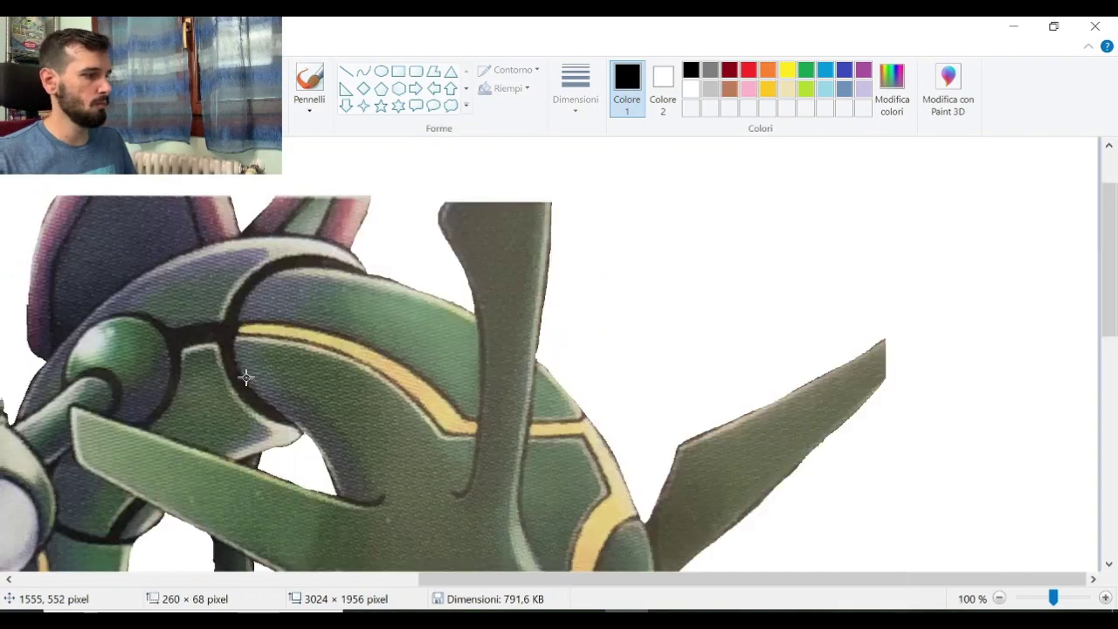
# Step: Examine the cut-out artwork as a whole and the cropped flat tops of the back fins and horn
pyautogui.scroll(-1, 191, 449)
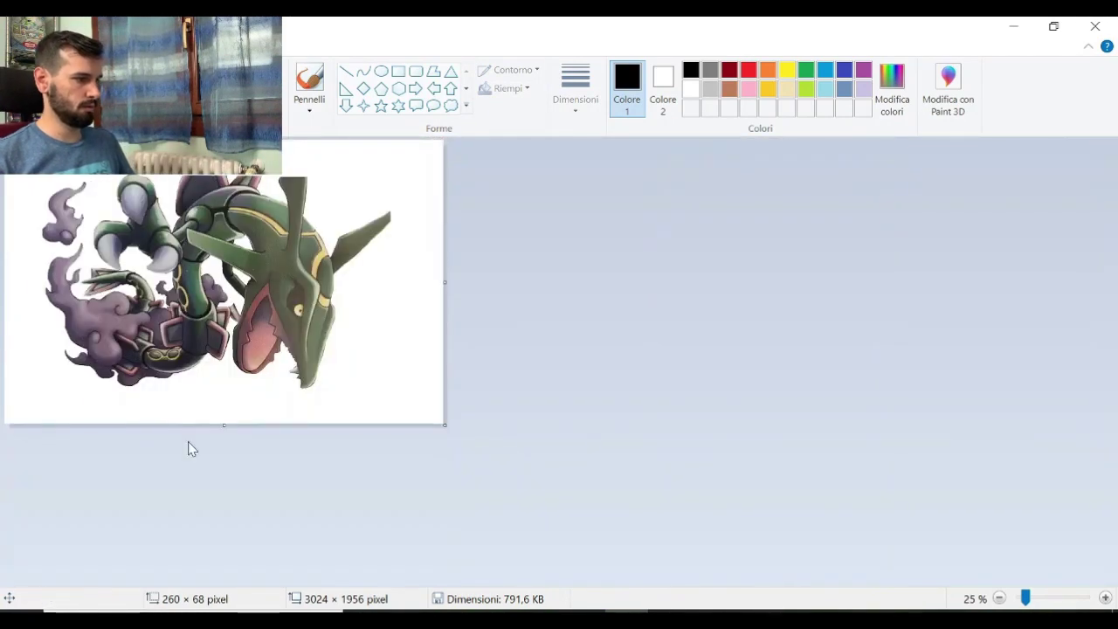
pyautogui.scroll(1, 121, 457)
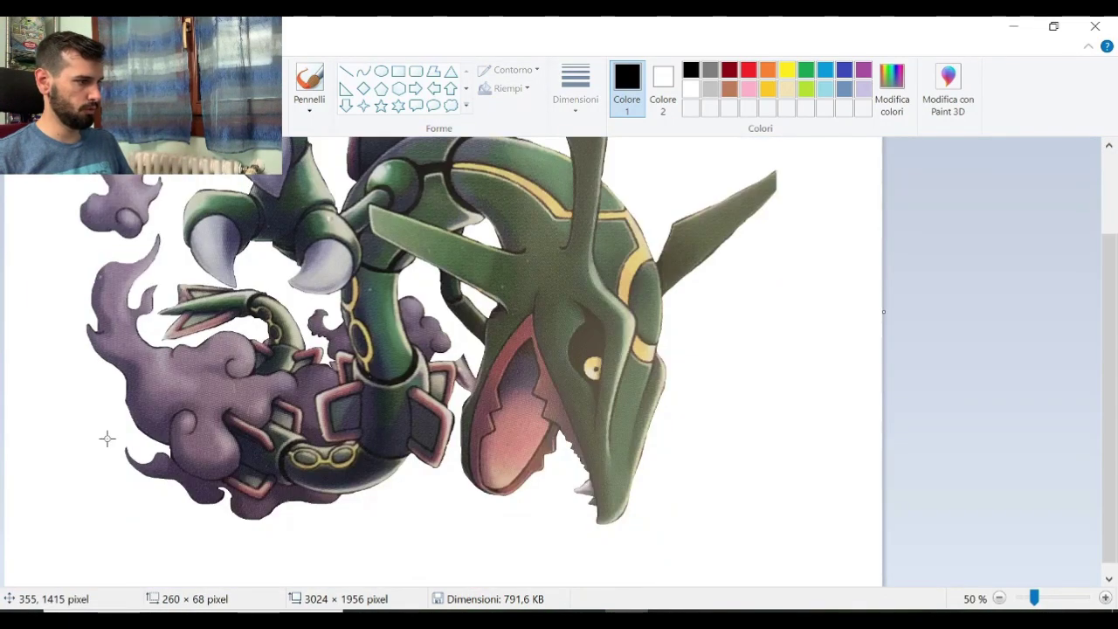
pyautogui.scroll(2, 194, 442)
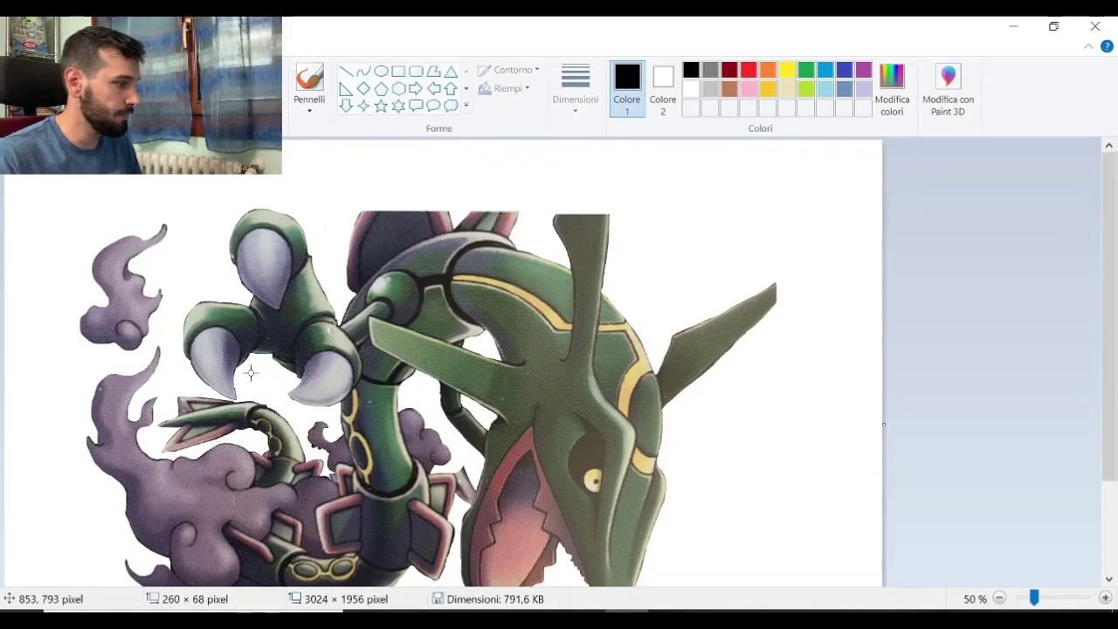
pyautogui.scroll(-1, 246, 371)
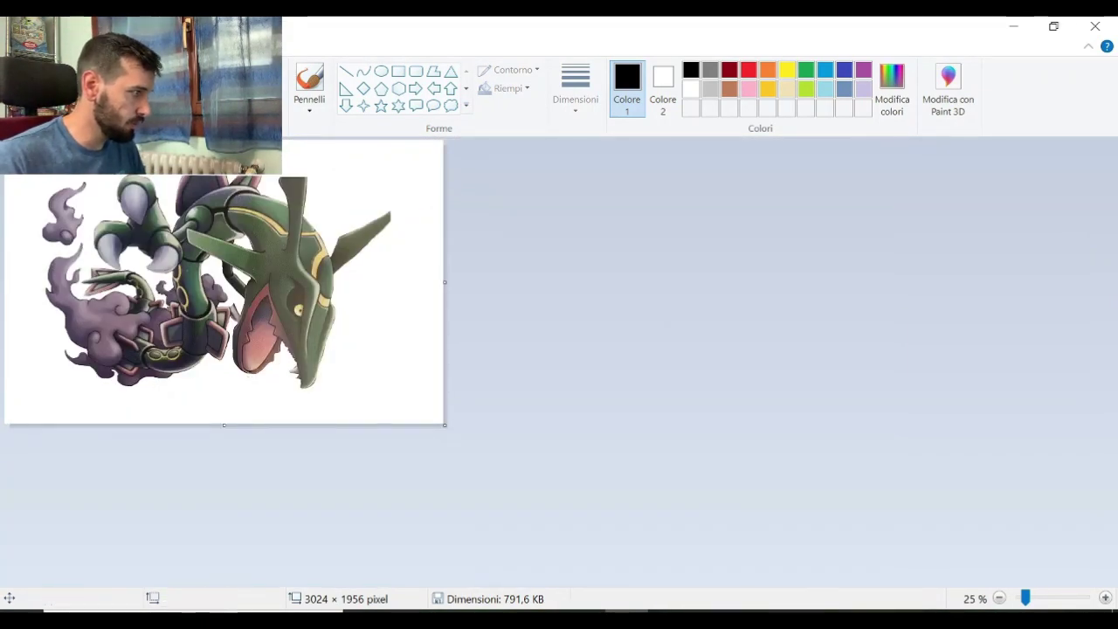
pyautogui.scroll(2, 339, 392)
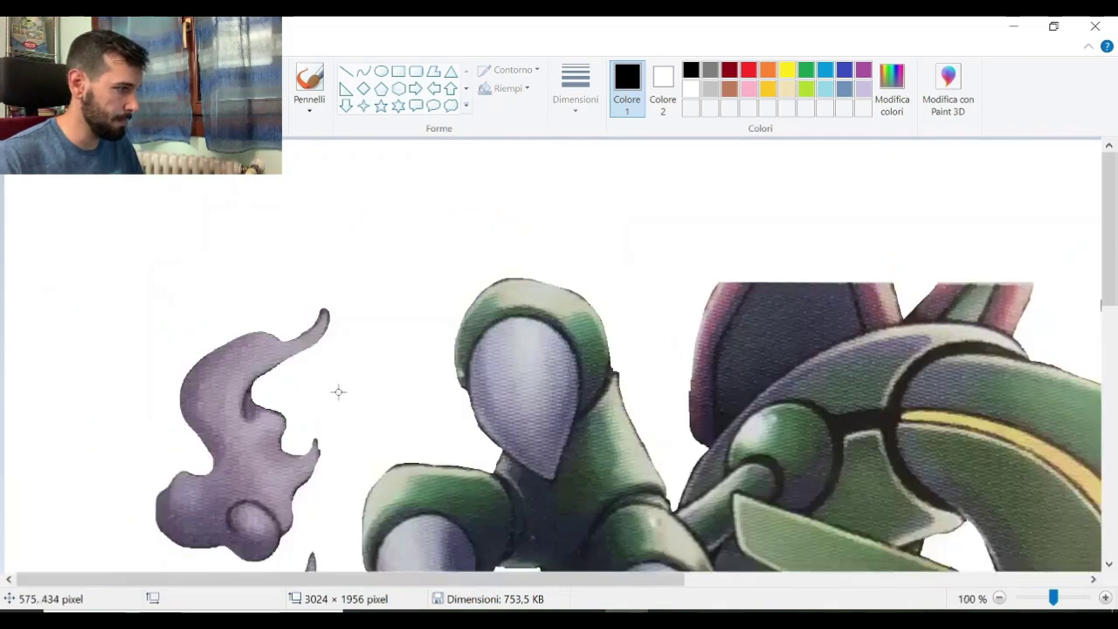
pyautogui.moveTo(369, 579); pyautogui.dragTo(715, 597)
pyautogui.scroll(1, 624, 580)
pyautogui.scroll(-1, 358, 515)
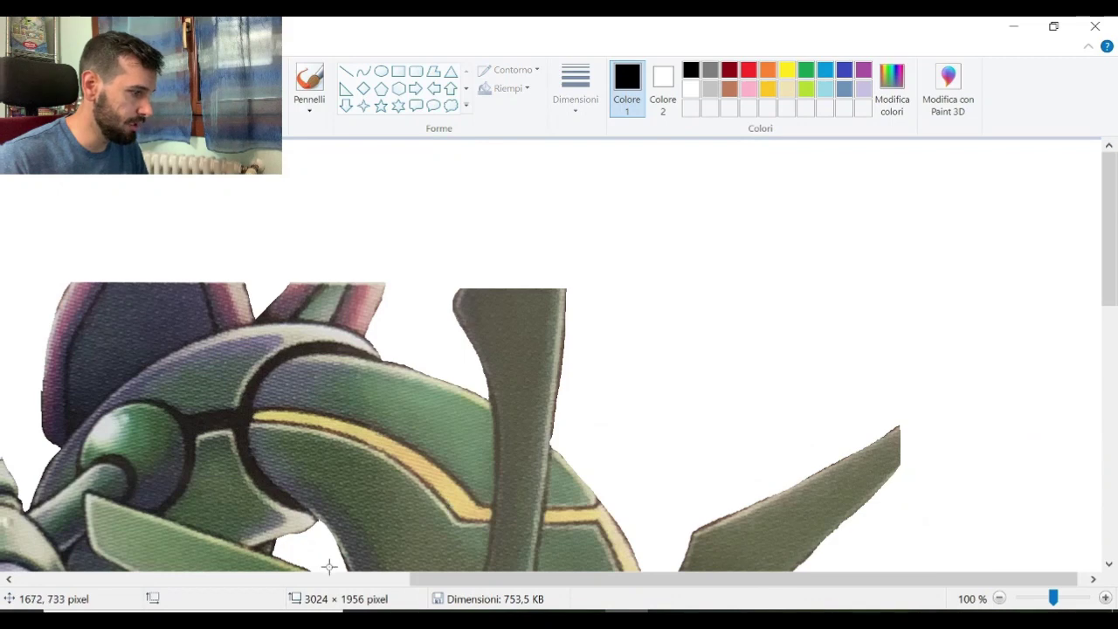
pyautogui.moveTo(452, 584); pyautogui.dragTo(337, 583)
pyautogui.scroll(1, 308, 547)
pyautogui.scroll(-2, 309, 547)
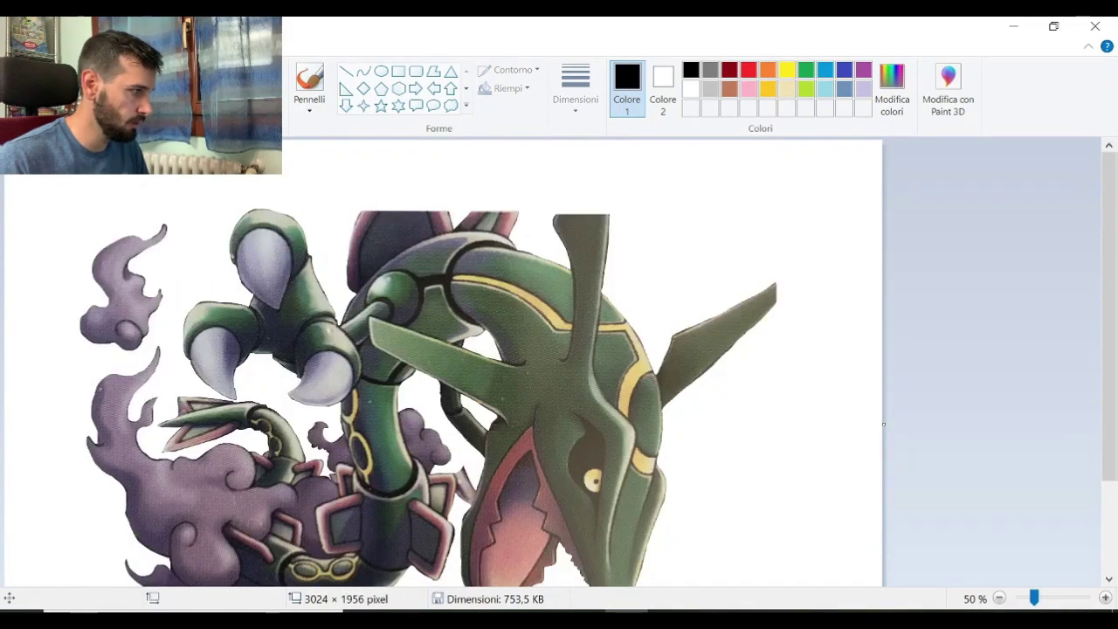
# Step: Sketch the missing tips of the two cropped back fins as thin brush outlines in pink sampled from the fin
pyautogui.click(317, 82)
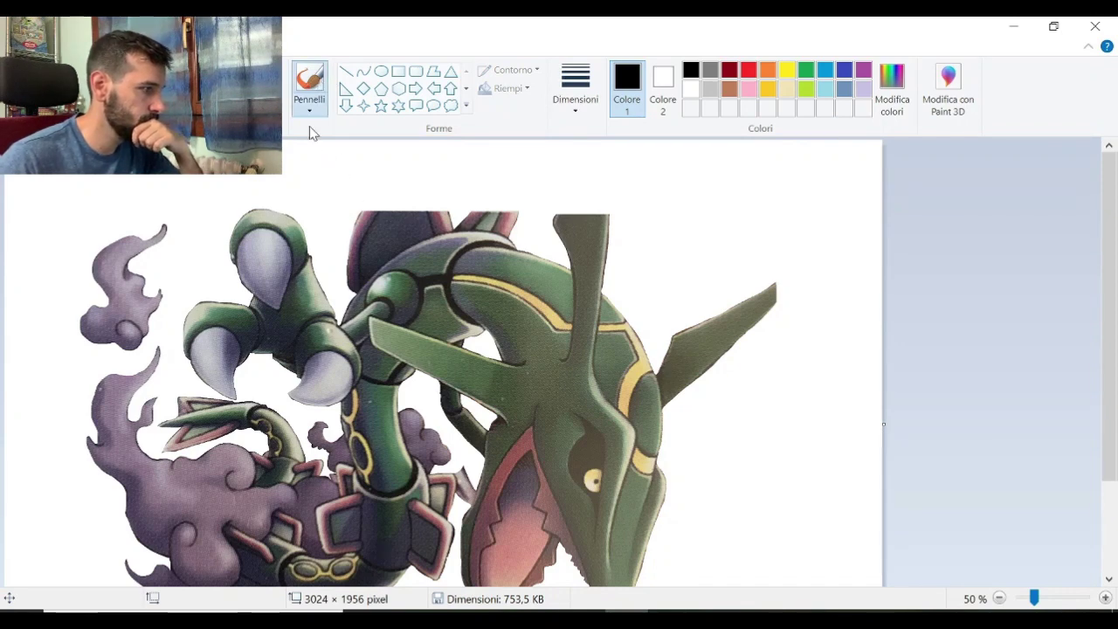
pyautogui.click(251, 96)
pyautogui.click(361, 212)
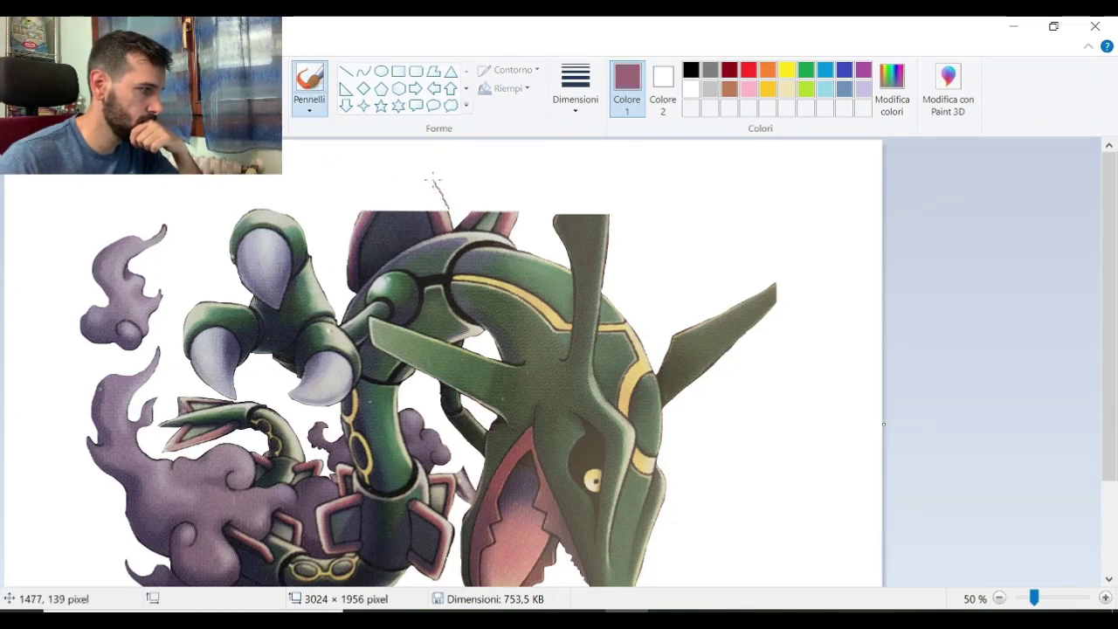
pyautogui.moveTo(417, 157); pyautogui.dragTo(392, 174)
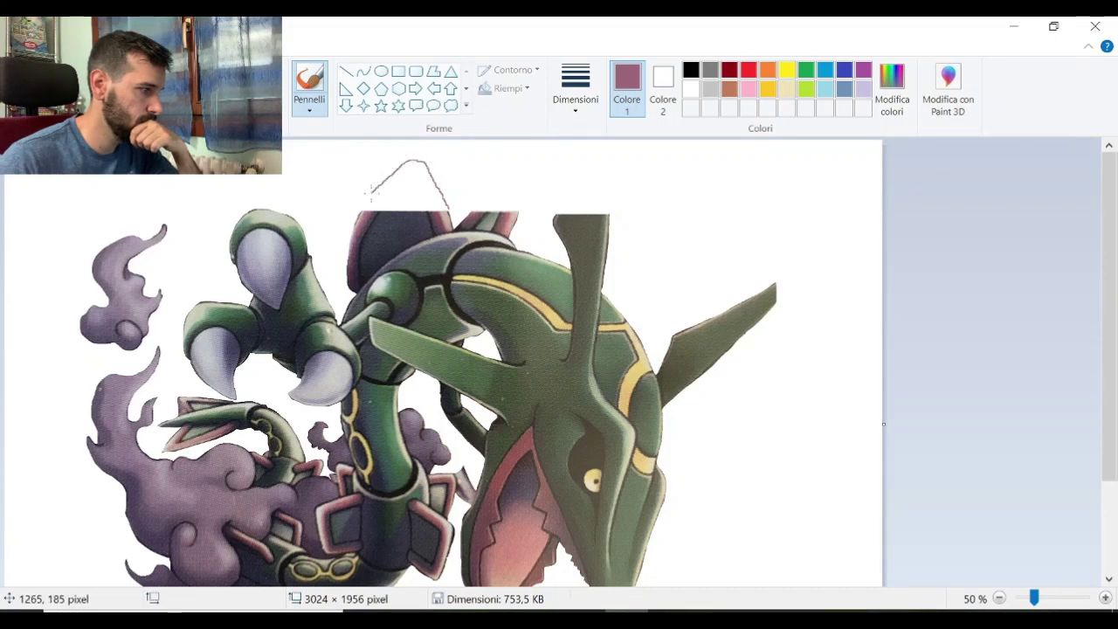
pyautogui.moveTo(360, 207); pyautogui.dragTo(352, 227)
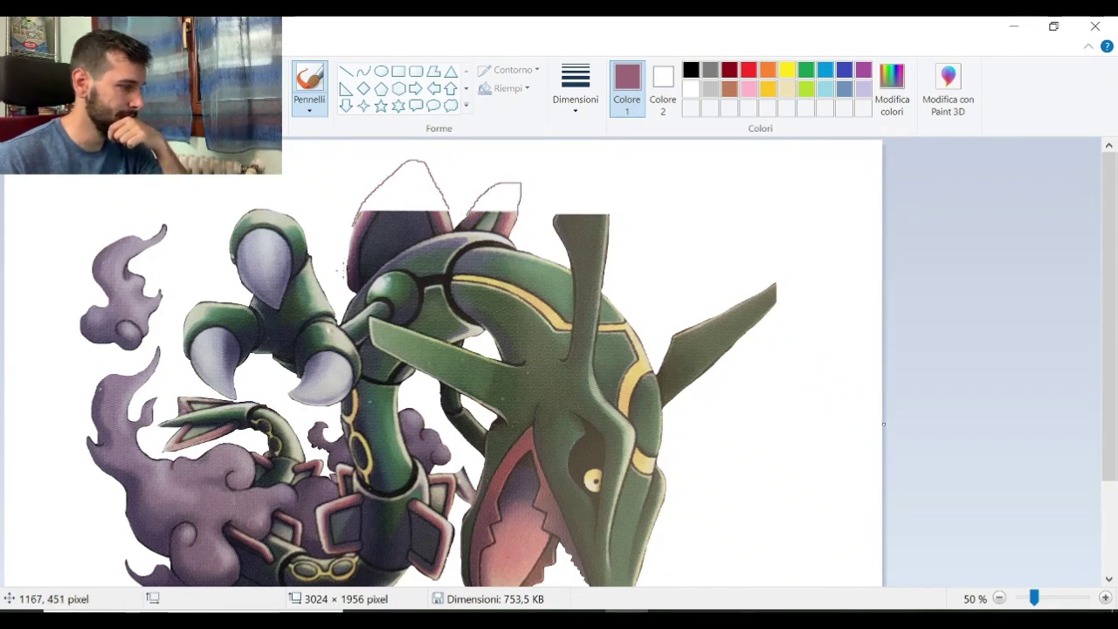
pyautogui.scroll(-3, 342, 267)
pyautogui.scroll(3, 342, 267)
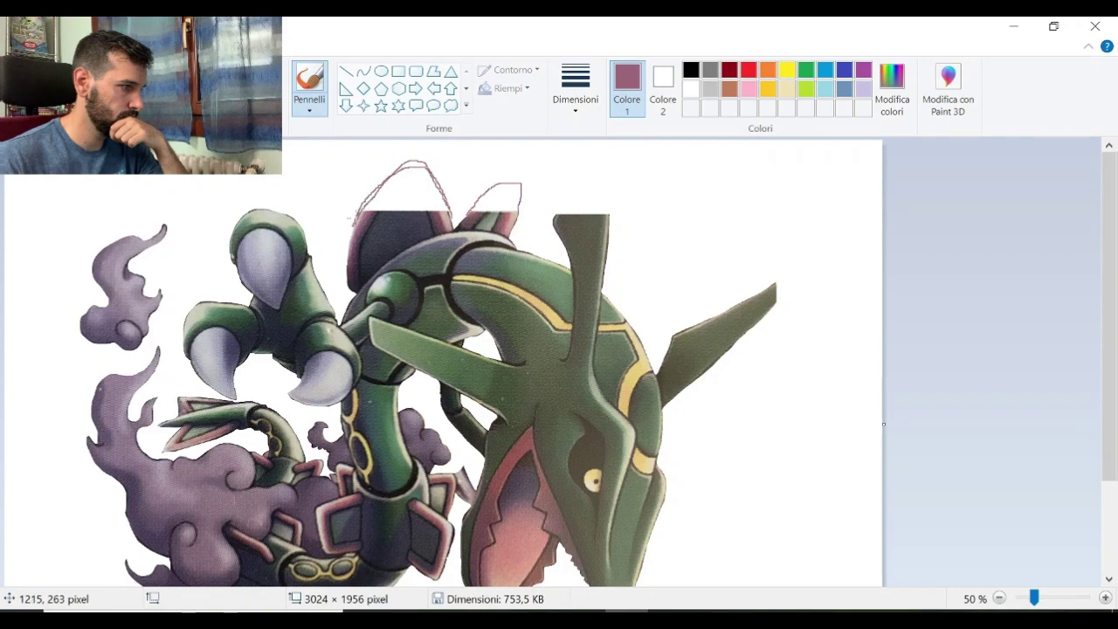
# Step: Paint the borders of both new fin tips in sampled pink with a wide, grainy brush
pyautogui.scroll(1, 338, 373)
pyautogui.moveTo(378, 581); pyautogui.dragTo(637, 584)
pyautogui.scroll(1, 554, 476)
pyautogui.moveTo(472, 580); pyautogui.dragTo(584, 591)
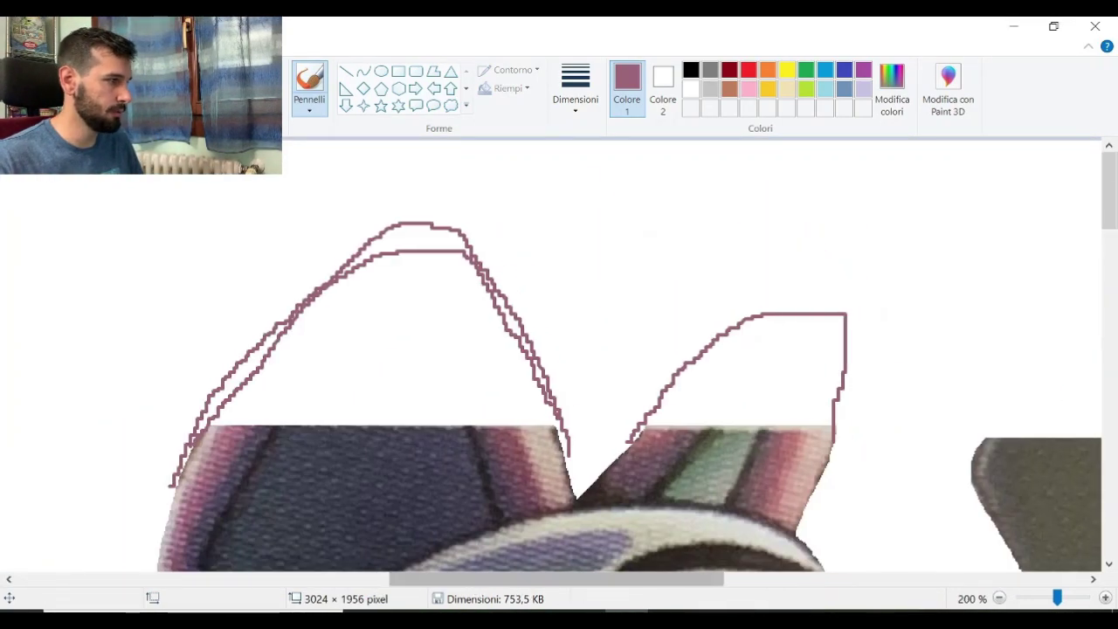
pyautogui.click(252, 89)
pyautogui.click(238, 426)
pyautogui.click(309, 104)
pyautogui.click(414, 138)
pyautogui.click(575, 98)
pyautogui.moveTo(250, 401)
pyautogui.mouseDown()
pyautogui.moveTo(307, 355)
pyautogui.moveTo(236, 416)
pyautogui.moveTo(473, 384)
pyautogui.moveTo(412, 316)
pyautogui.moveTo(300, 367)
pyautogui.moveTo(496, 340)
pyautogui.moveTo(376, 227)
pyautogui.moveTo(521, 356)
pyautogui.moveTo(428, 247)
pyautogui.moveTo(477, 400)
pyautogui.mouseUp()
pyautogui.click(579, 244)
pyautogui.moveTo(676, 411)
pyautogui.mouseDown()
pyautogui.moveTo(819, 321)
pyautogui.moveTo(680, 407)
pyautogui.moveTo(804, 323)
pyautogui.moveTo(688, 395)
pyautogui.moveTo(786, 306)
pyautogui.mouseUp()
pyautogui.moveTo(463, 312)
pyautogui.mouseDown()
pyautogui.moveTo(440, 258)
pyautogui.moveTo(407, 226)
pyautogui.mouseUp()
# Step: Paint a sampled beige highlight along the larger fin tip's edge facing the smaller fin, and undo the stray strokes
pyautogui.click(250, 93)
pyautogui.click(543, 441)
pyautogui.moveTo(532, 407)
pyautogui.mouseDown()
pyautogui.moveTo(494, 253)
pyautogui.moveTo(498, 262)
pyautogui.mouseUp()
pyautogui.moveTo(249, 383)
pyautogui.mouseDown()
pyautogui.moveTo(225, 410)
pyautogui.moveTo(302, 306)
pyautogui.mouseUp()
pyautogui.hotkey('ctrl', 'z')
pyautogui.hotkey('ctrl', 'z')
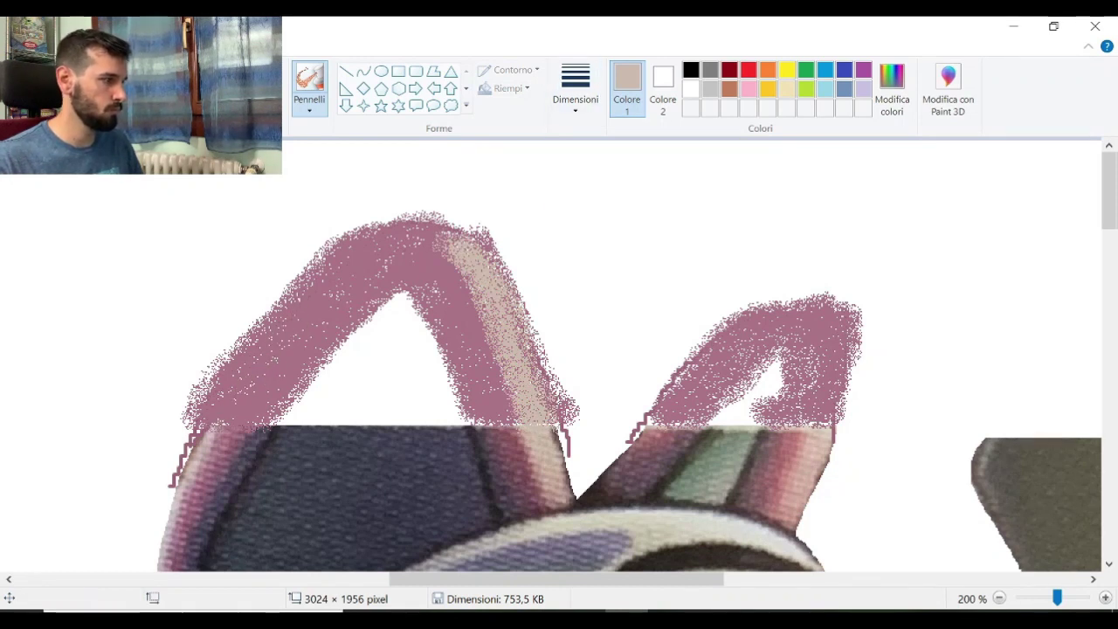
# Step: Fill the inside of the larger fin tip with dark slate sampled from the fin, using a thick brush
pyautogui.click(250, 94)
pyautogui.click(301, 445)
pyautogui.click(571, 113)
pyautogui.click(580, 236)
pyautogui.moveTo(335, 384)
pyautogui.mouseDown()
pyautogui.moveTo(305, 408)
pyautogui.moveTo(411, 300)
pyautogui.moveTo(464, 316)
pyautogui.moveTo(426, 420)
pyautogui.moveTo(374, 395)
pyautogui.moveTo(398, 314)
pyautogui.moveTo(461, 426)
pyautogui.mouseUp()
# Step: Paint the centre of the smaller fin tip with green and grey sampled from the fin's middle stripe
pyautogui.click(250, 94)
pyautogui.click(736, 431)
pyautogui.moveTo(725, 428)
pyautogui.mouseDown()
pyautogui.moveTo(775, 378)
pyautogui.moveTo(729, 410)
pyautogui.moveTo(747, 476)
pyautogui.mouseUp()
pyautogui.click(250, 93)
pyautogui.click(756, 441)
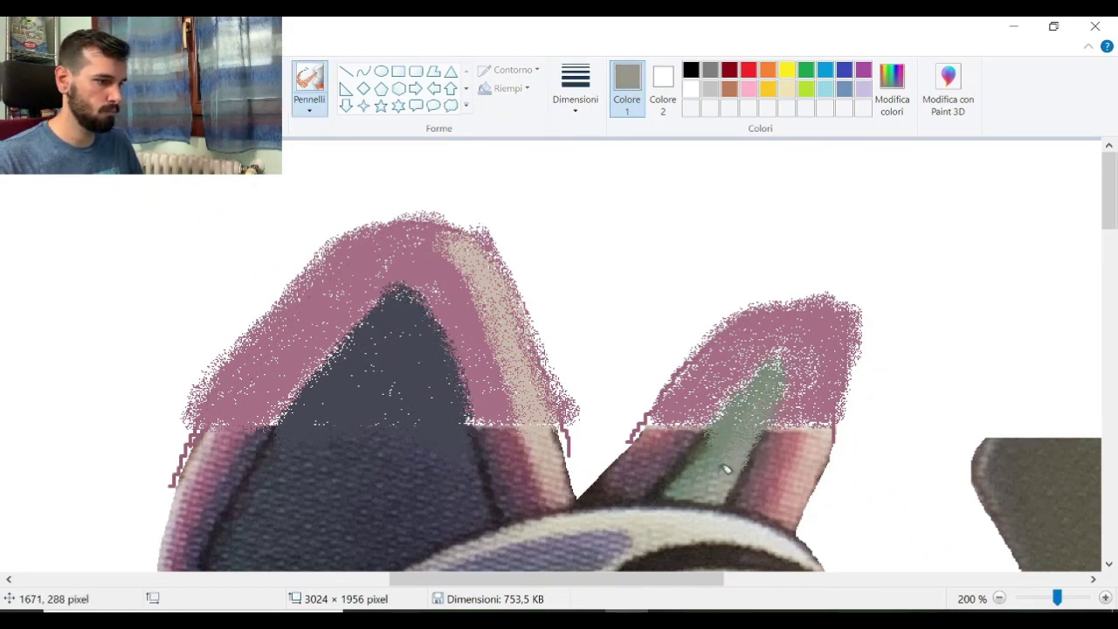
# Step: Delete the rough paint edges around the larger fin tip with freehand selections
pyautogui.scroll(-5, 275, 292)
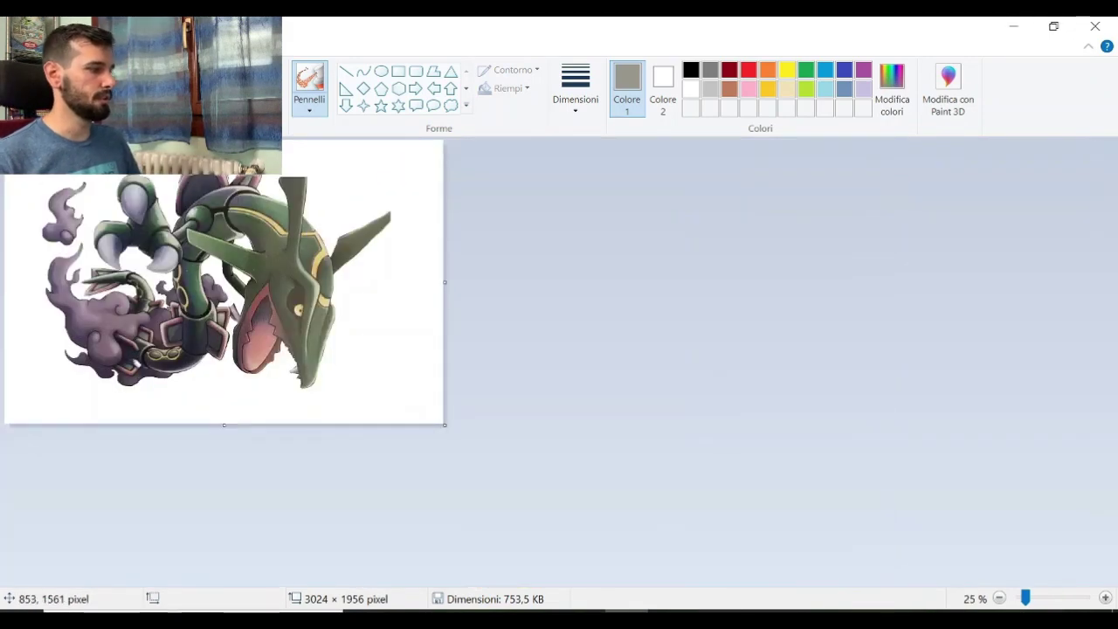
pyautogui.scroll(1, 150, 475)
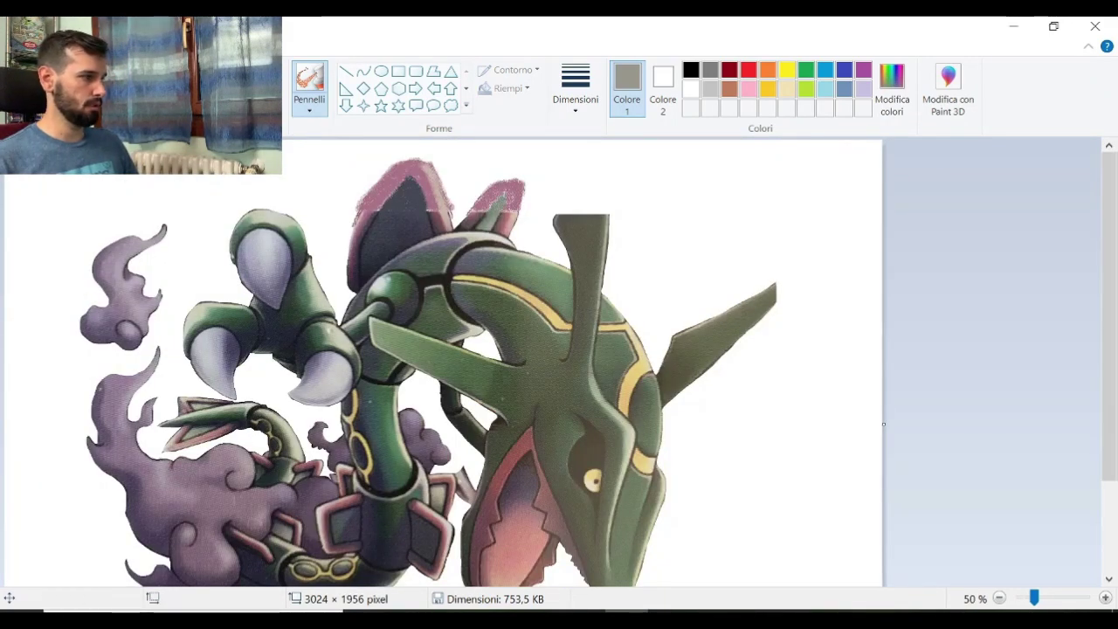
pyautogui.click(118, 107)
pyautogui.click(130, 168)
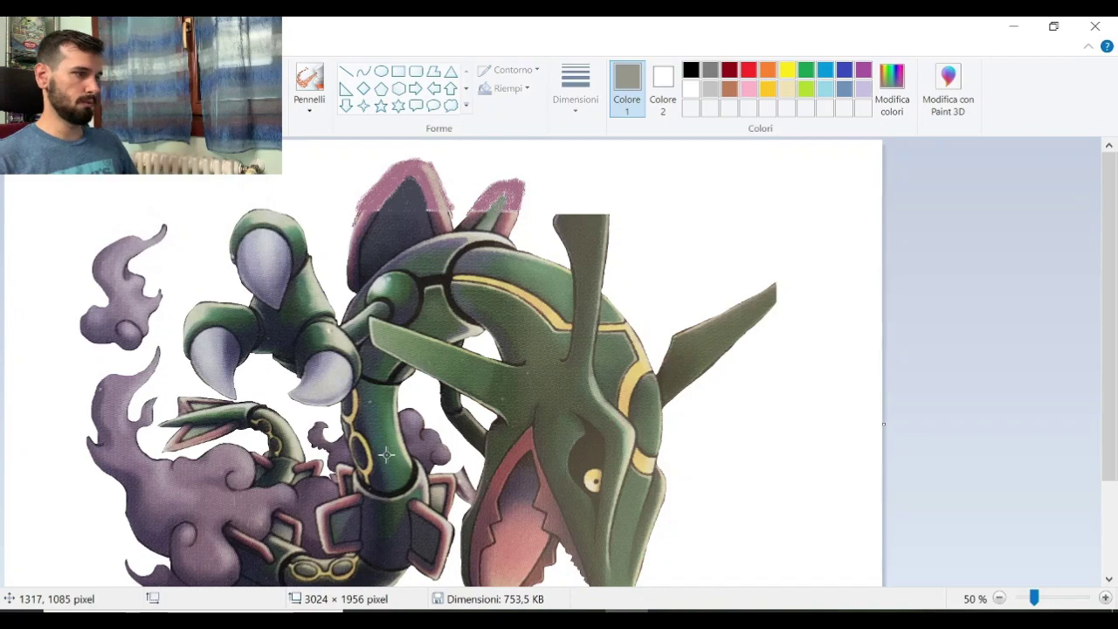
pyautogui.scroll(1, 339, 482)
pyautogui.moveTo(369, 581); pyautogui.dragTo(549, 580)
pyautogui.moveTo(393, 342)
pyautogui.mouseDown()
pyautogui.moveTo(554, 150)
pyautogui.moveTo(365, 317)
pyautogui.mouseUp()
pyautogui.press('Delete')
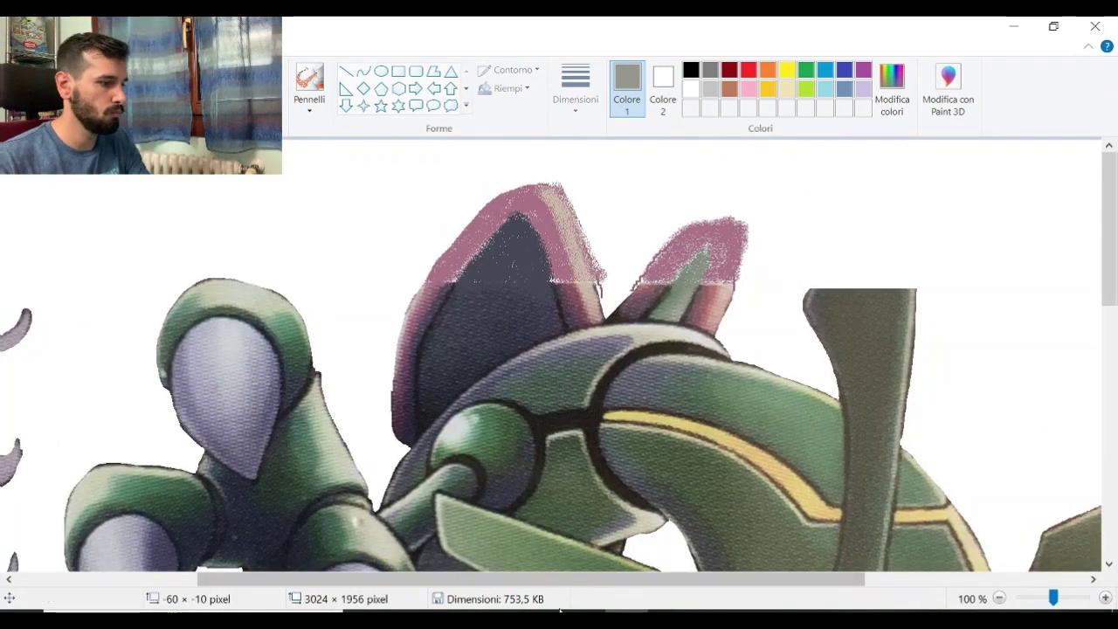
pyautogui.moveTo(531, 580); pyautogui.dragTo(543, 580)
pyautogui.moveTo(490, 173); pyautogui.dragTo(526, 181)
pyautogui.moveTo(583, 297); pyautogui.dragTo(492, 149)
pyautogui.press('Delete')
# Step: Blend the larger fin's dark interior across the seam with darker tones sampled from the original artwork
pyautogui.scroll(-2, 244, 328)
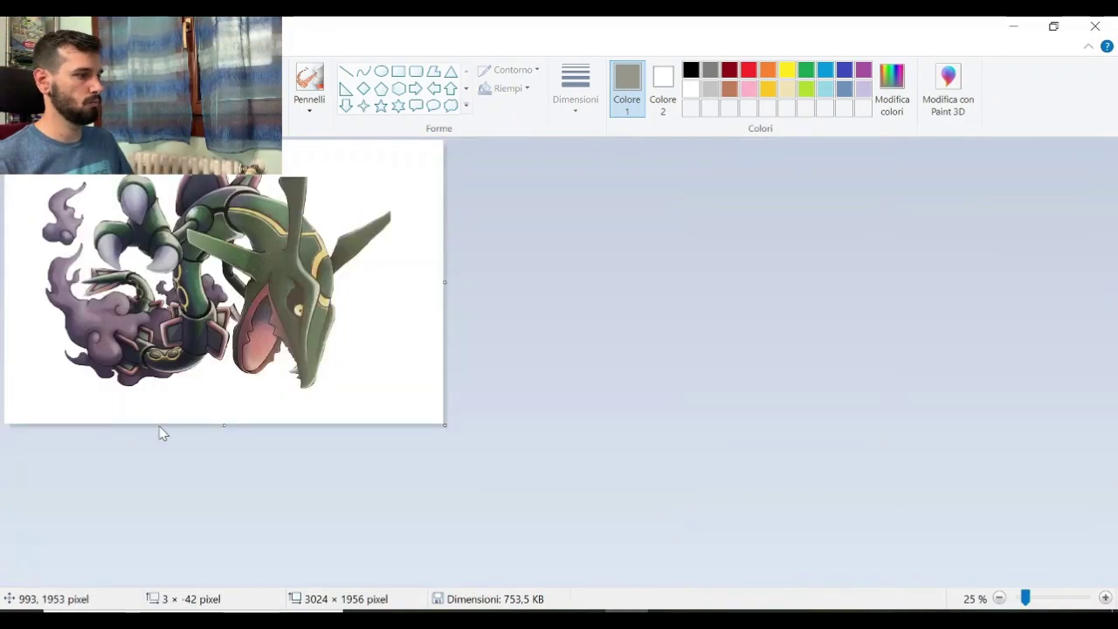
pyautogui.scroll(2, 281, 450)
pyautogui.hscroll(3, 306, 585)
pyautogui.scroll(1, 447, 565)
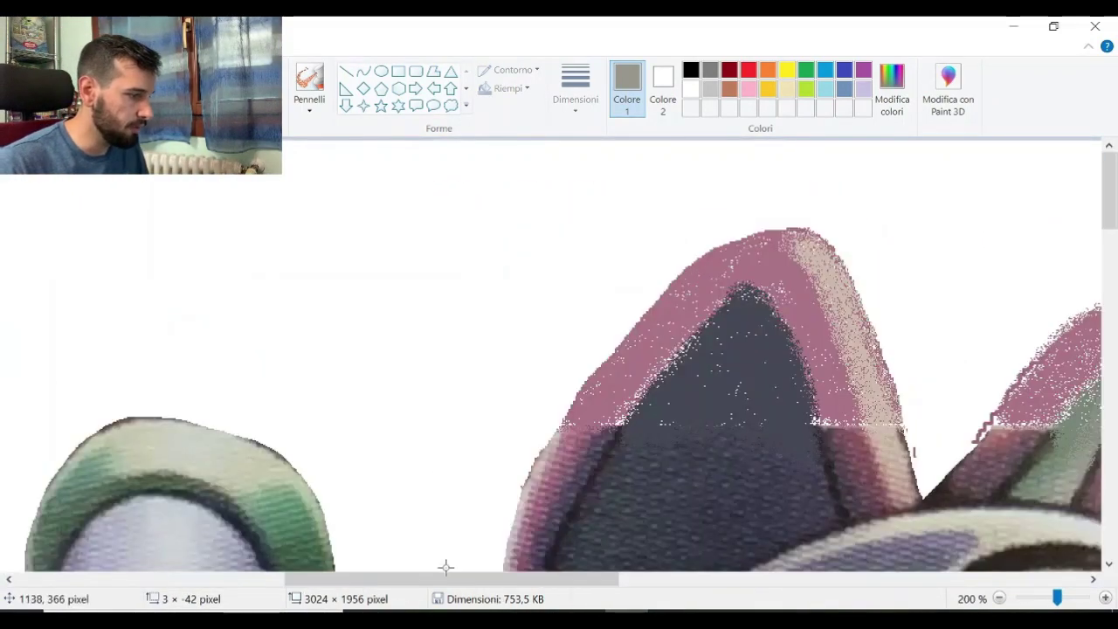
pyautogui.scroll(1, 489, 568)
pyautogui.hscroll(5, 403, 585)
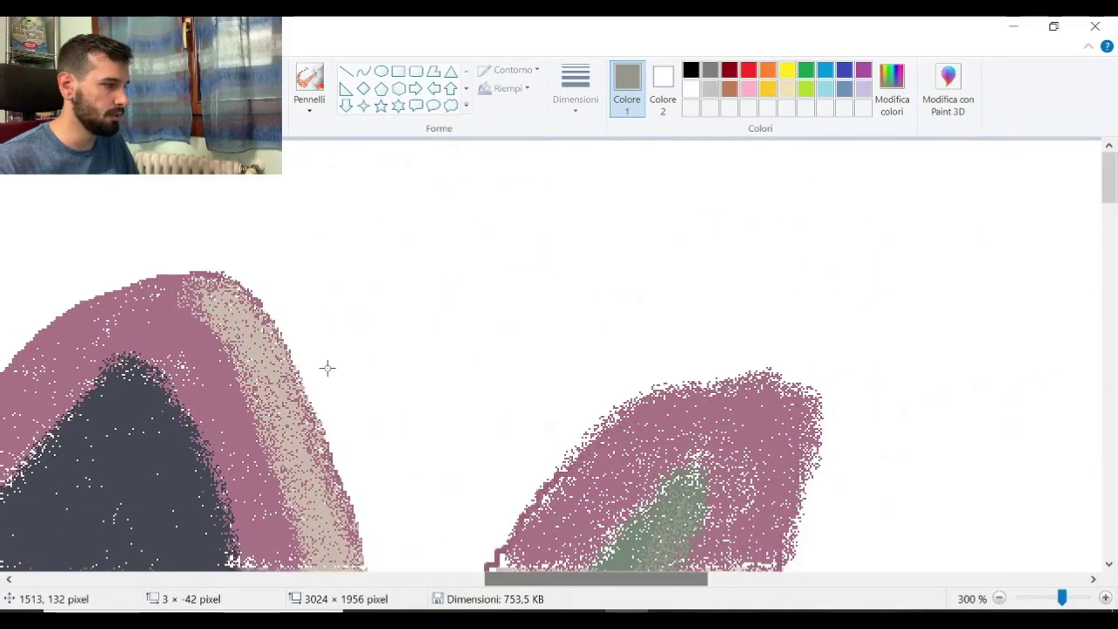
pyautogui.scroll(-3, 352, 383)
pyautogui.moveTo(507, 583); pyautogui.dragTo(402, 583)
pyautogui.click(251, 94)
pyautogui.click(542, 306)
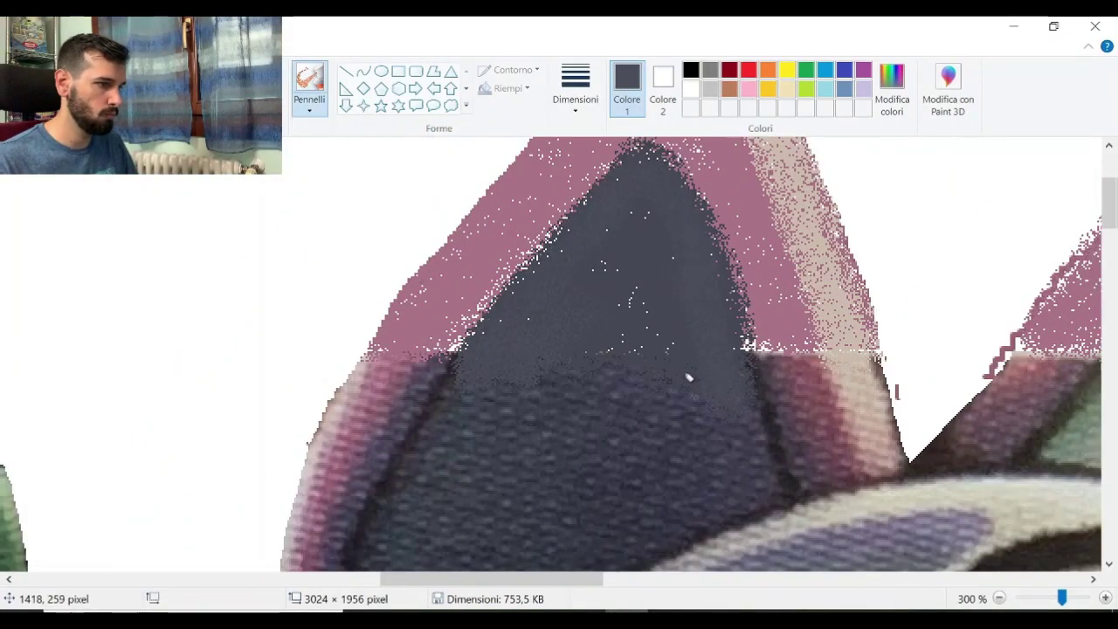
pyautogui.moveTo(507, 406)
pyautogui.mouseDown()
pyautogui.moveTo(623, 200)
pyautogui.moveTo(723, 323)
pyautogui.moveTo(600, 387)
pyautogui.moveTo(682, 404)
pyautogui.mouseUp()
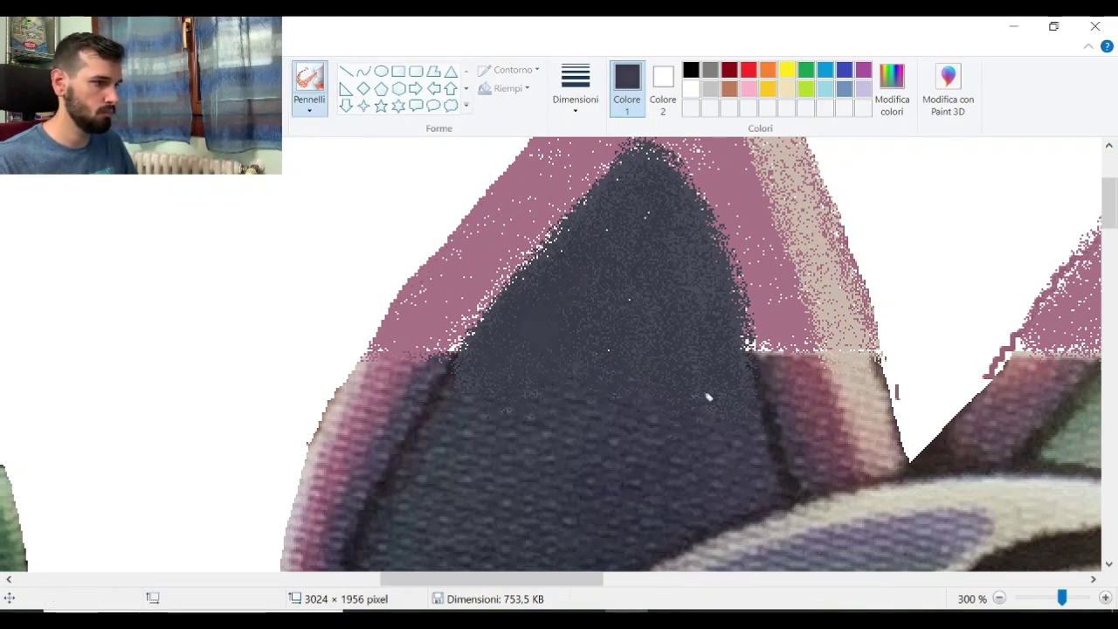
pyautogui.moveTo(653, 379)
pyautogui.mouseDown()
pyautogui.moveTo(662, 399)
pyautogui.moveTo(716, 307)
pyautogui.moveTo(570, 399)
pyautogui.mouseUp()
# Step: Draw a dark outline around the larger fin tip's interior with a thinner brush, continuing the original line
pyautogui.keyDown('ctrl'); pyautogui.scroll(-3, 570, 398); pyautogui.keyUp('ctrl')
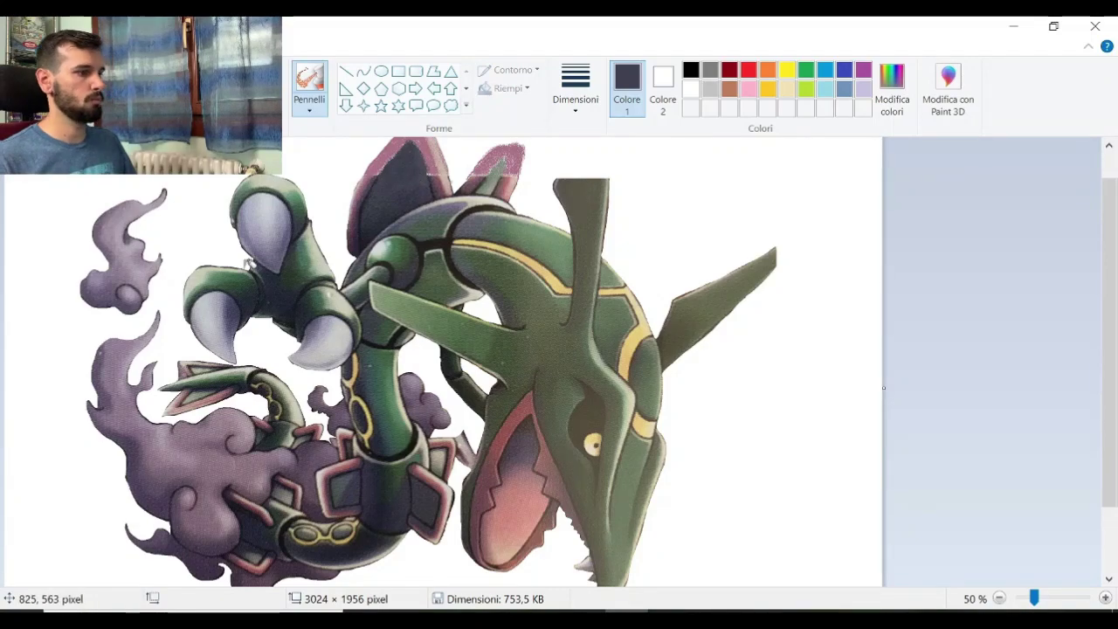
pyautogui.keyDown('ctrl'); pyautogui.scroll(1, 415, 418); pyautogui.keyUp('ctrl')
pyautogui.moveTo(414, 580); pyautogui.dragTo(625, 580)
pyautogui.keyDown('ctrl'); pyautogui.scroll(1, 511, 454); pyautogui.keyUp('ctrl')
pyautogui.moveTo(506, 583); pyautogui.dragTo(616, 580)
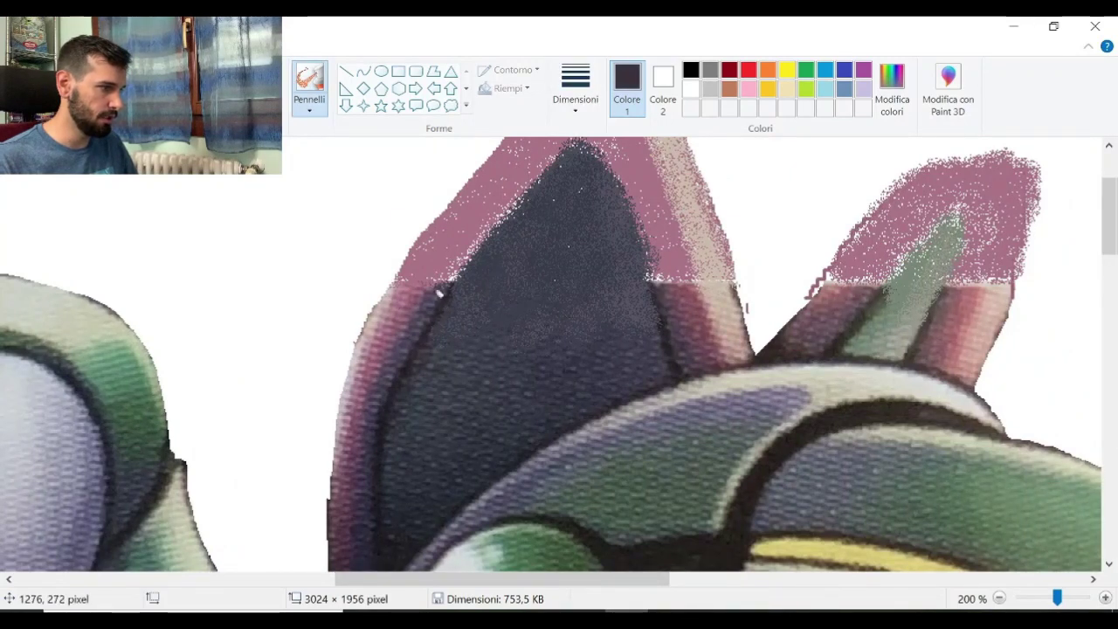
pyautogui.click(563, 103)
pyautogui.click(582, 160)
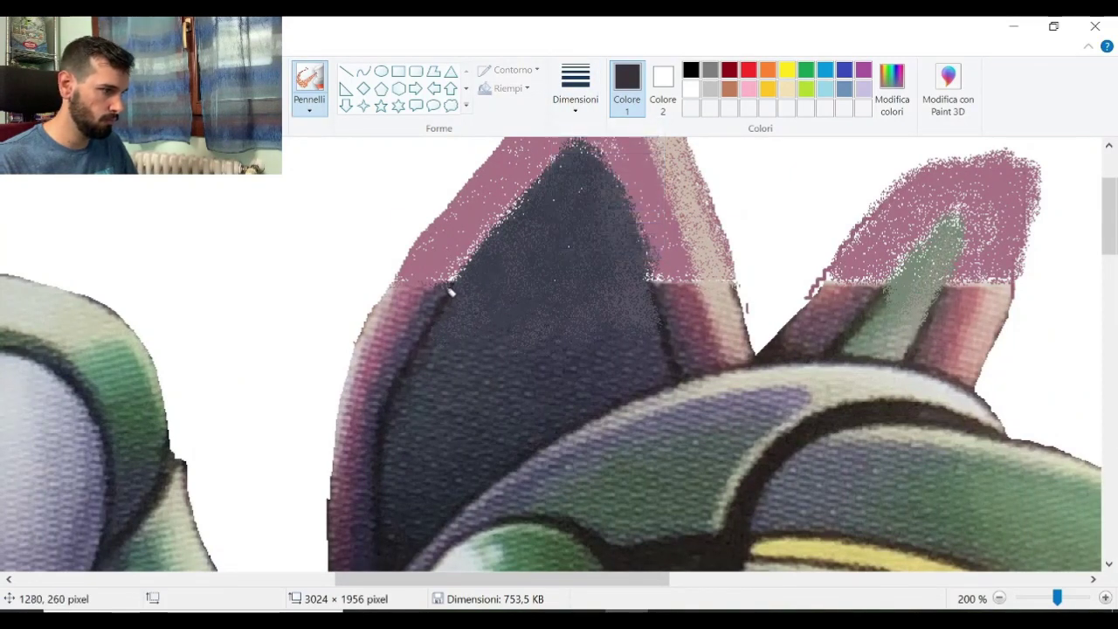
pyautogui.moveTo(466, 269); pyautogui.dragTo(516, 203)
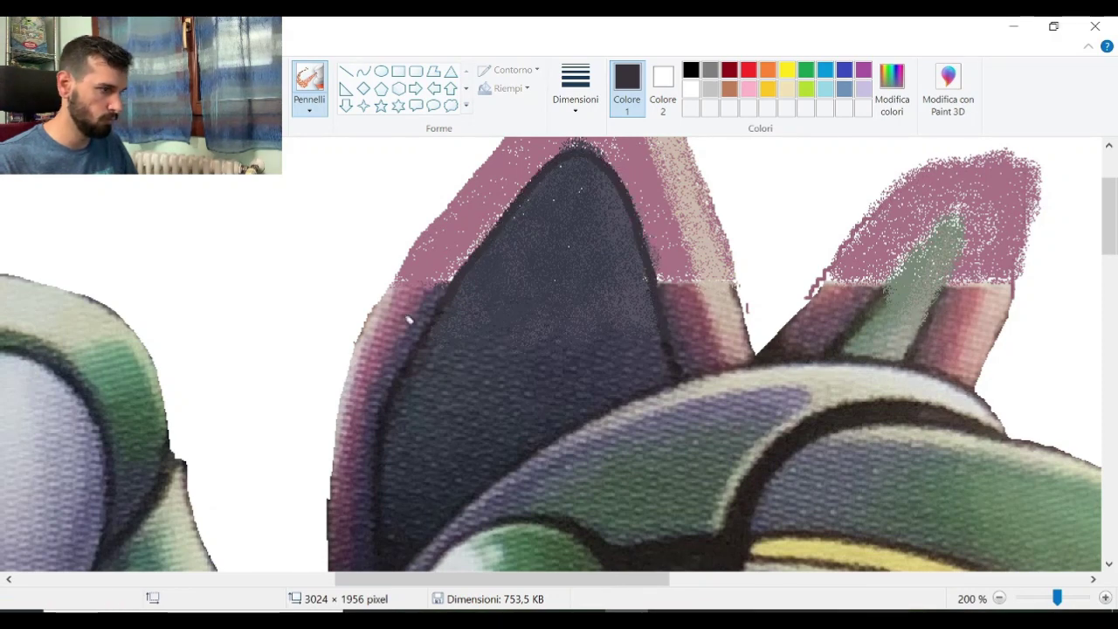
# Step: Paint a dark purple band around the larger fin tip's outline with a colour sampled from the original border at the seam
pyautogui.scroll(-3, 418, 319)
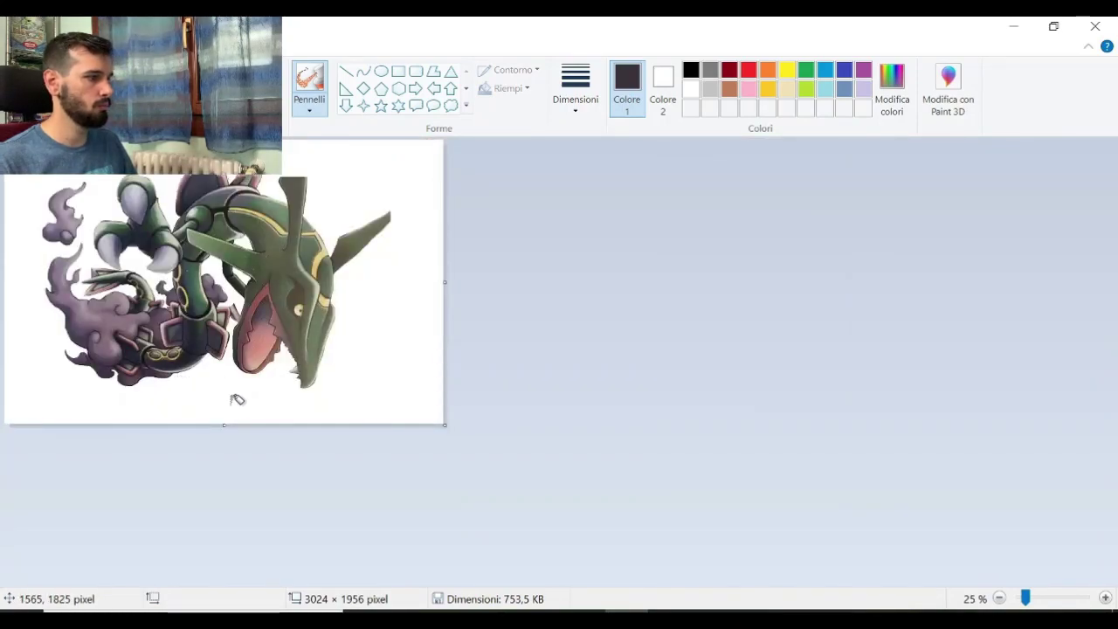
pyautogui.scroll(3, 236, 396)
pyautogui.hscroll(10, 260, 549)
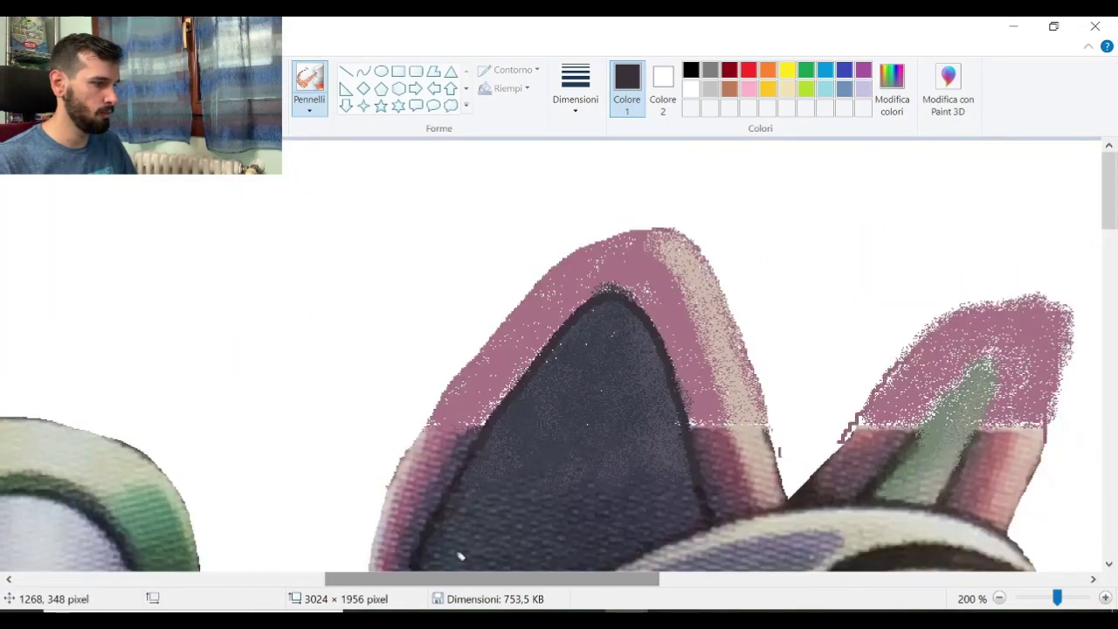
pyautogui.hscroll(3, 475, 530)
pyautogui.scroll(-2, 474, 506)
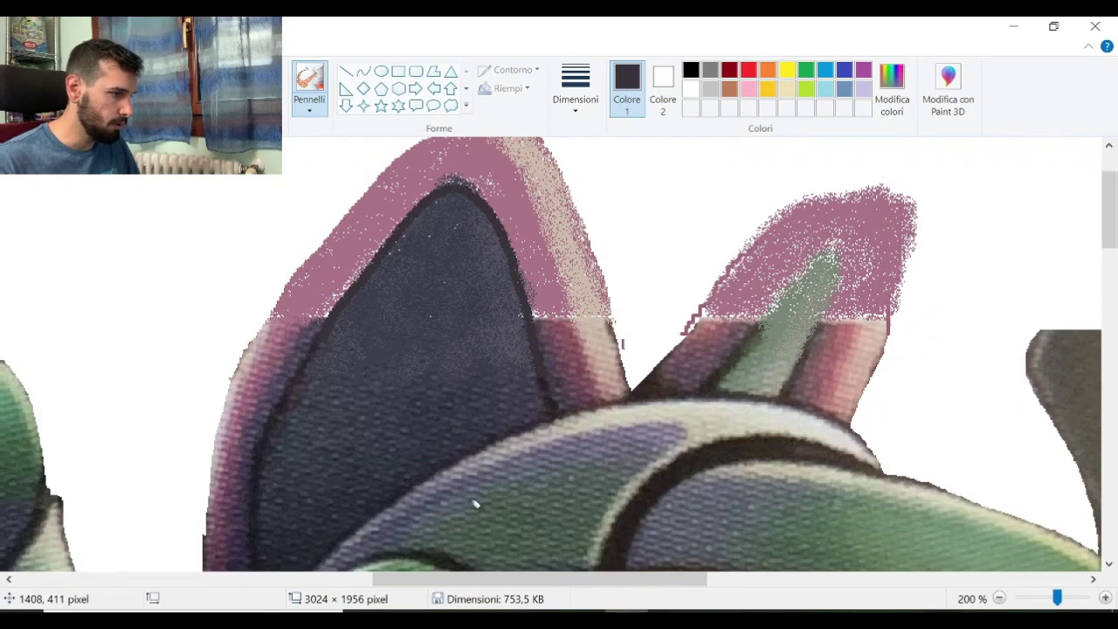
pyautogui.click(251, 97)
pyautogui.click(315, 325)
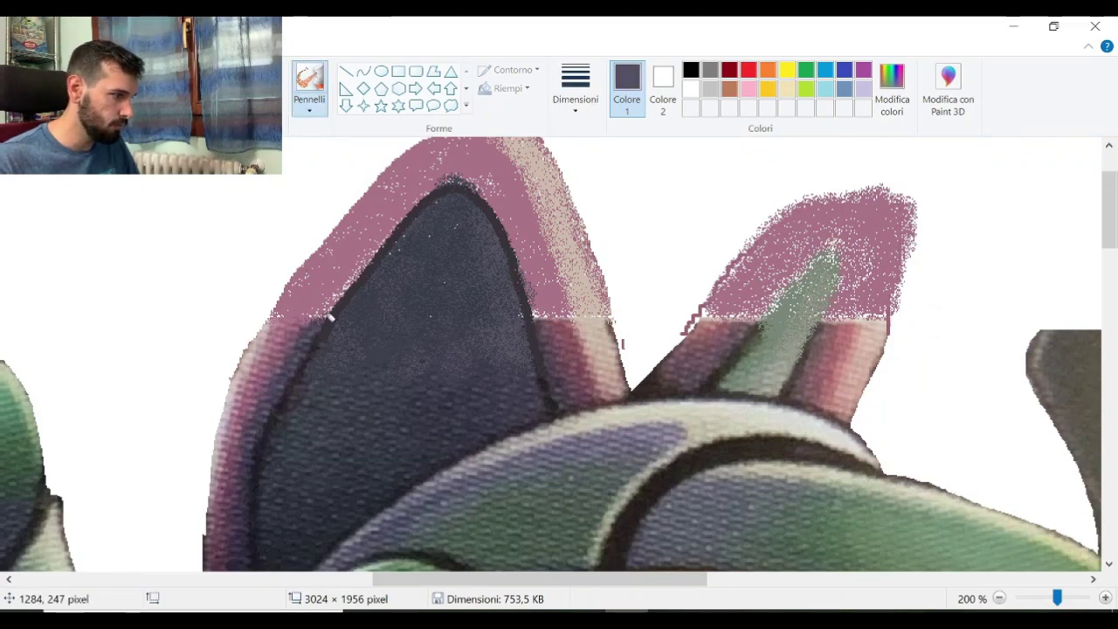
pyautogui.click(575, 88)
pyautogui.click(573, 143)
pyautogui.moveTo(313, 319)
pyautogui.mouseDown()
pyautogui.moveTo(318, 295)
pyautogui.moveTo(418, 203)
pyautogui.moveTo(537, 306)
pyautogui.mouseUp()
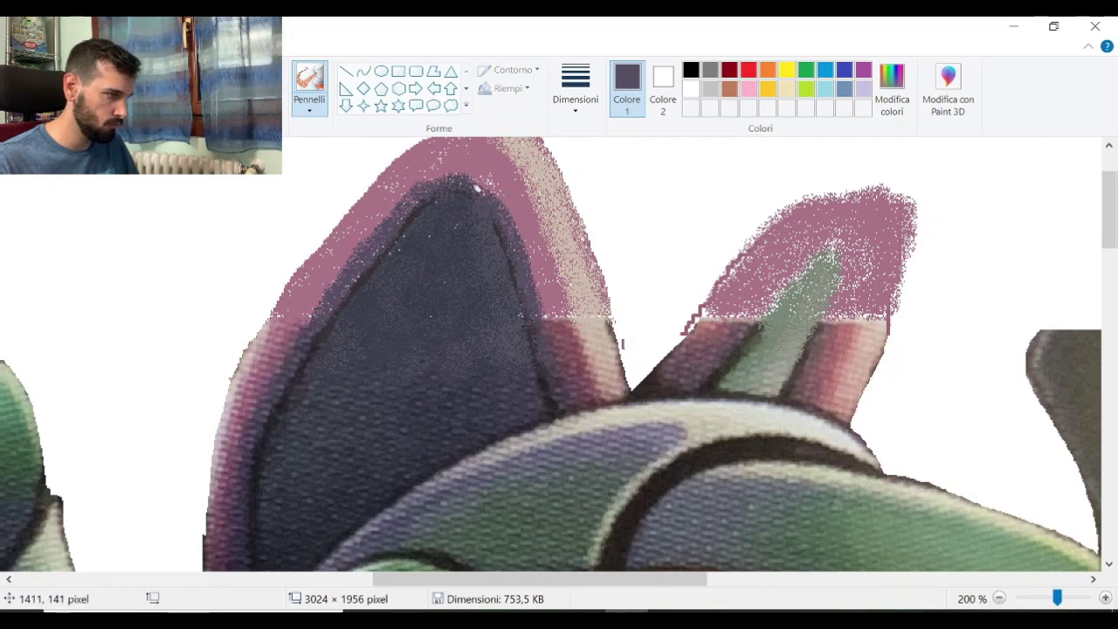
# Step: Redraw the dark outline of the larger fin tip's interior with the dark tone sampled from the original line
pyautogui.click(255, 96)
pyautogui.click(302, 358)
pyautogui.moveTo(512, 218); pyautogui.dragTo(524, 256)
pyautogui.hotkey('ctrl', 'z')
pyautogui.moveTo(443, 197); pyautogui.dragTo(319, 327)
pyautogui.moveTo(449, 200)
pyautogui.mouseDown()
pyautogui.moveTo(500, 229)
pyautogui.moveTo(528, 319)
pyautogui.mouseUp()
# Step: Paint the larger fin tip's border with pink and dark red tones sampled from the original fin below the seam
pyautogui.click(255, 96)
pyautogui.click(268, 331)
pyautogui.moveTo(290, 301)
pyautogui.mouseDown()
pyautogui.moveTo(496, 142)
pyautogui.moveTo(250, 326)
pyautogui.mouseUp()
pyautogui.click(255, 96)
pyautogui.click(566, 345)
pyautogui.click(255, 96)
pyautogui.moveTo(532, 221)
pyautogui.mouseDown()
pyautogui.moveTo(559, 328)
pyautogui.moveTo(510, 218)
pyautogui.moveTo(552, 220)
pyautogui.moveTo(457, 156)
pyautogui.mouseUp()
pyautogui.click(566, 342)
pyautogui.moveTo(307, 317); pyautogui.dragTo(423, 171)
# Step: Shade the left border of the larger fin tip with two more tones sampled from the original border
pyautogui.click(253, 95)
pyautogui.click(293, 325)
pyautogui.moveTo(293, 323); pyautogui.dragTo(336, 289)
pyautogui.click(252, 94)
pyautogui.click(304, 349)
pyautogui.moveTo(306, 348)
pyautogui.mouseDown()
pyautogui.moveTo(325, 320)
pyautogui.moveTo(294, 364)
pyautogui.moveTo(355, 279)
pyautogui.mouseUp()
# Step: Delete the stray paint along the larger fin tip's outer edge with freehand selections
pyautogui.click(114, 79)
pyautogui.scroll(2, 585, 297)
pyautogui.moveTo(595, 330)
pyautogui.mouseDown()
pyautogui.moveTo(526, 246)
pyautogui.moveTo(301, 374)
pyautogui.moveTo(606, 309)
pyautogui.moveTo(598, 326)
pyautogui.mouseUp()
pyautogui.press('Delete')
pyautogui.moveTo(518, 212)
pyautogui.mouseDown()
pyautogui.moveTo(555, 261)
pyautogui.moveTo(626, 474)
pyautogui.moveTo(558, 209)
pyautogui.mouseUp()
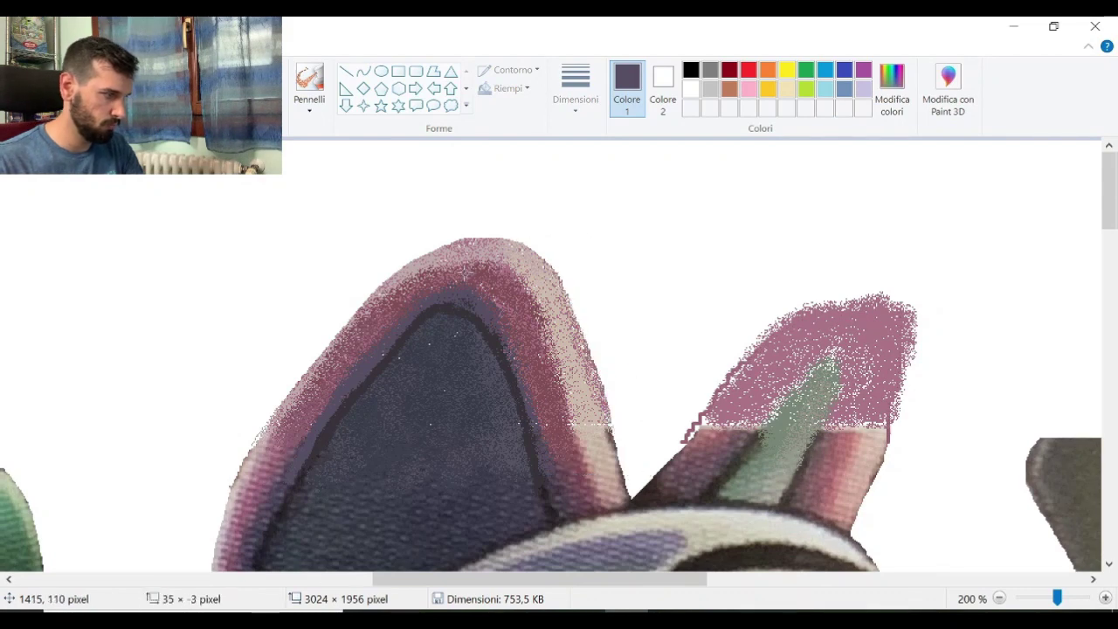
# Step: Touch up the right border of the larger fin tip with sampled dark red and beige, filling the seam
pyautogui.scroll(-3, 288, 311)
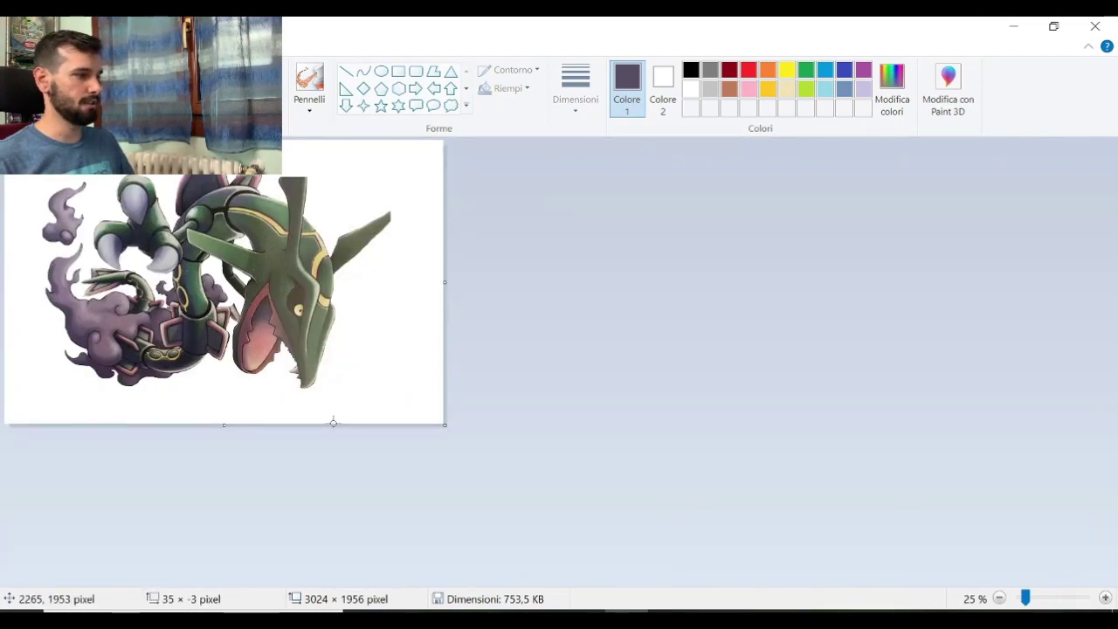
pyautogui.scroll(3, 333, 423)
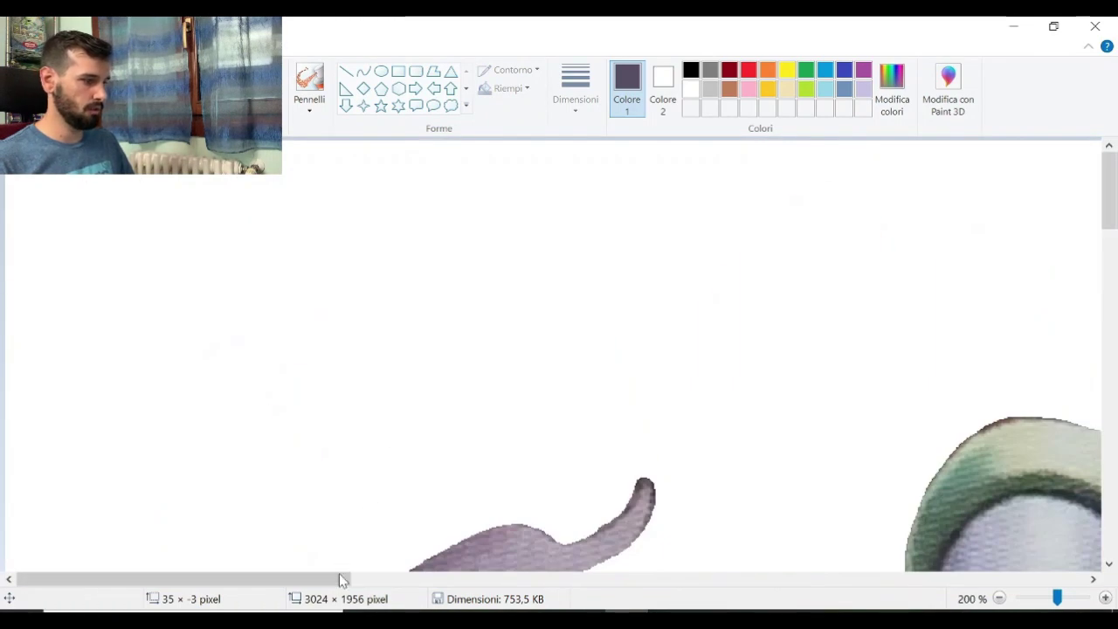
pyautogui.moveTo(342, 580); pyautogui.dragTo(718, 581)
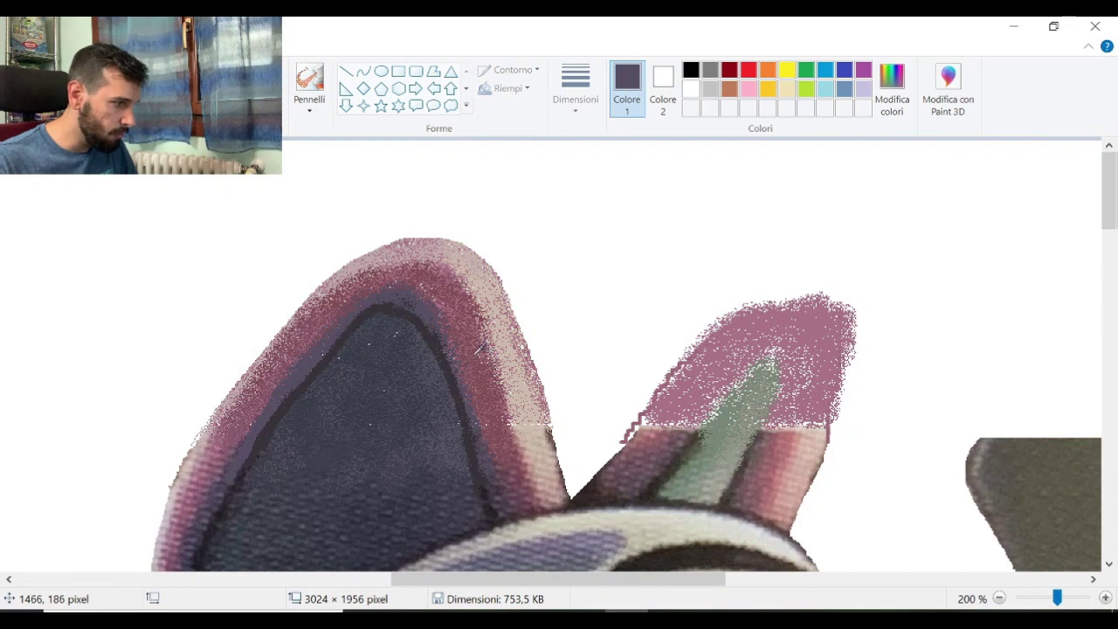
pyautogui.click(462, 354)
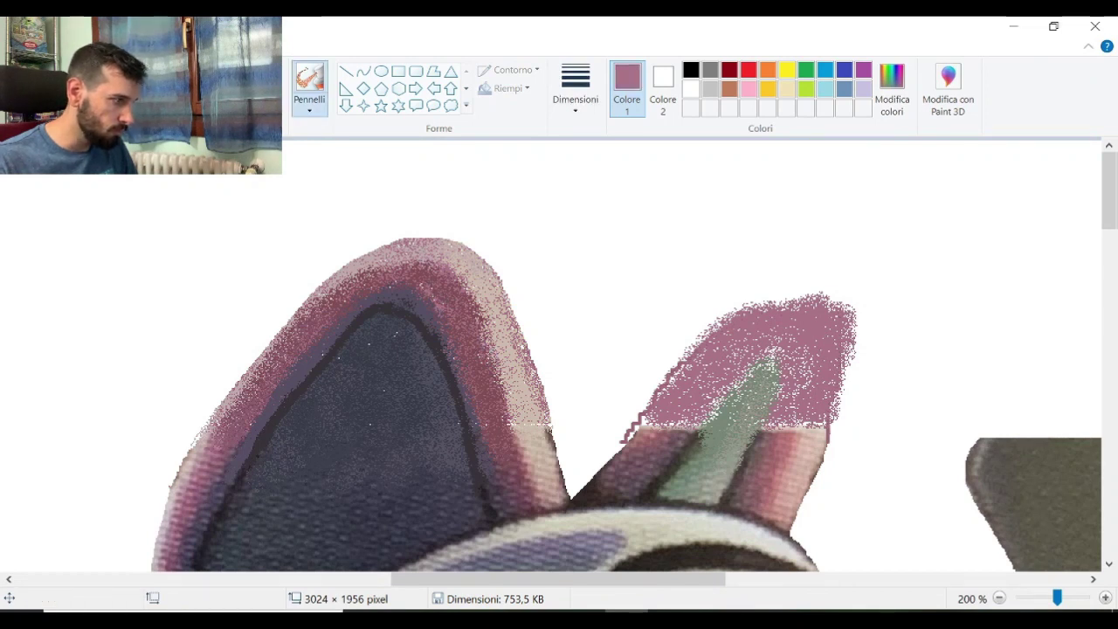
pyautogui.click(433, 280)
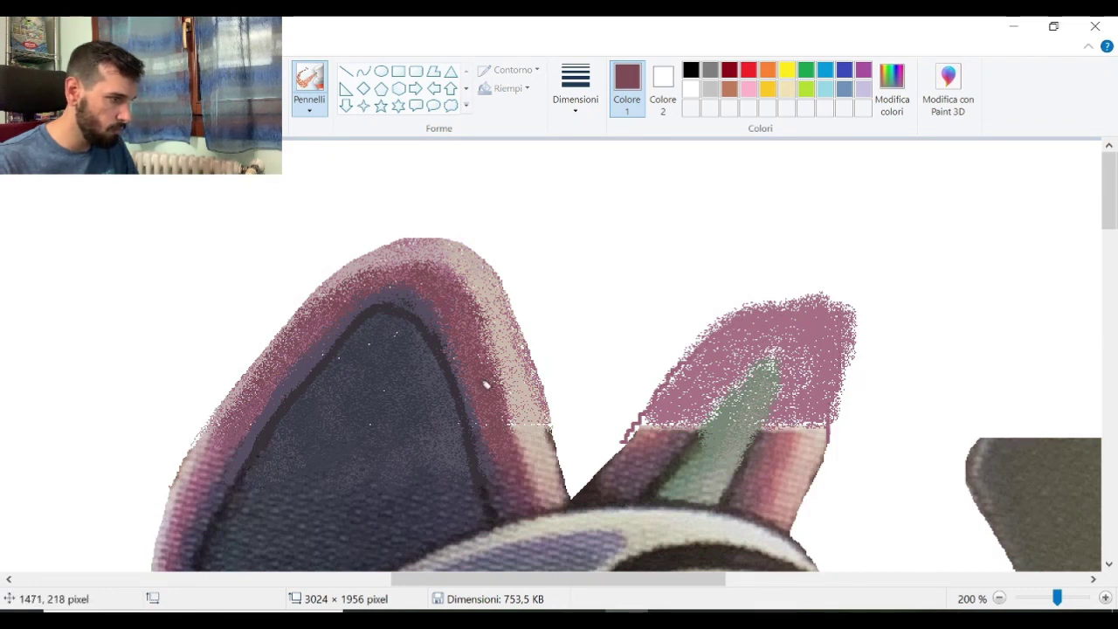
pyautogui.click(575, 98)
pyautogui.click(576, 242)
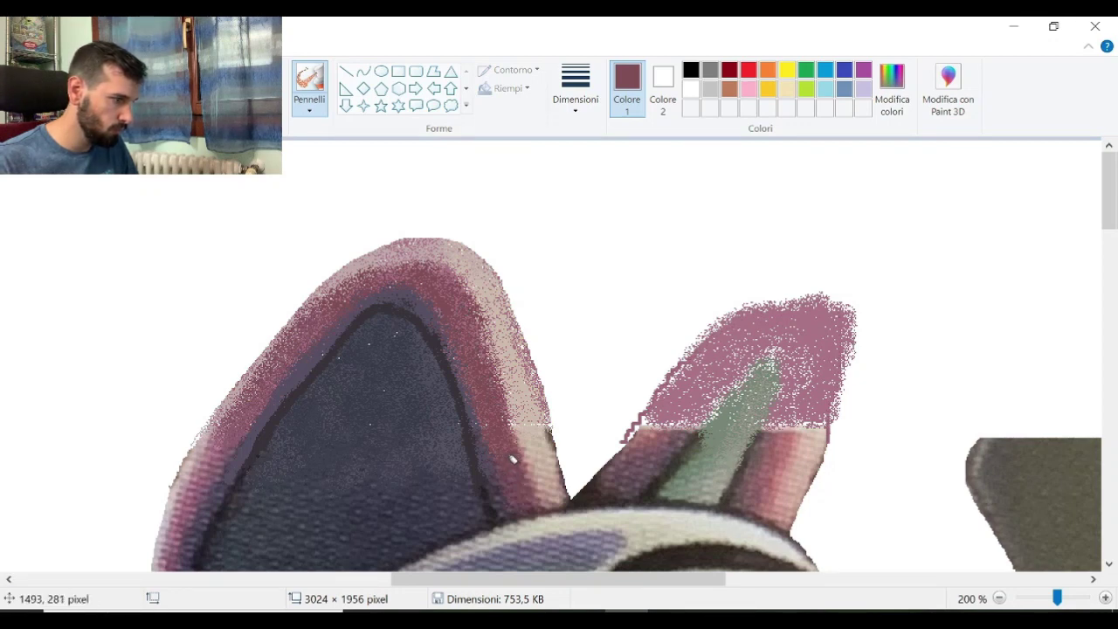
pyautogui.click(256, 97)
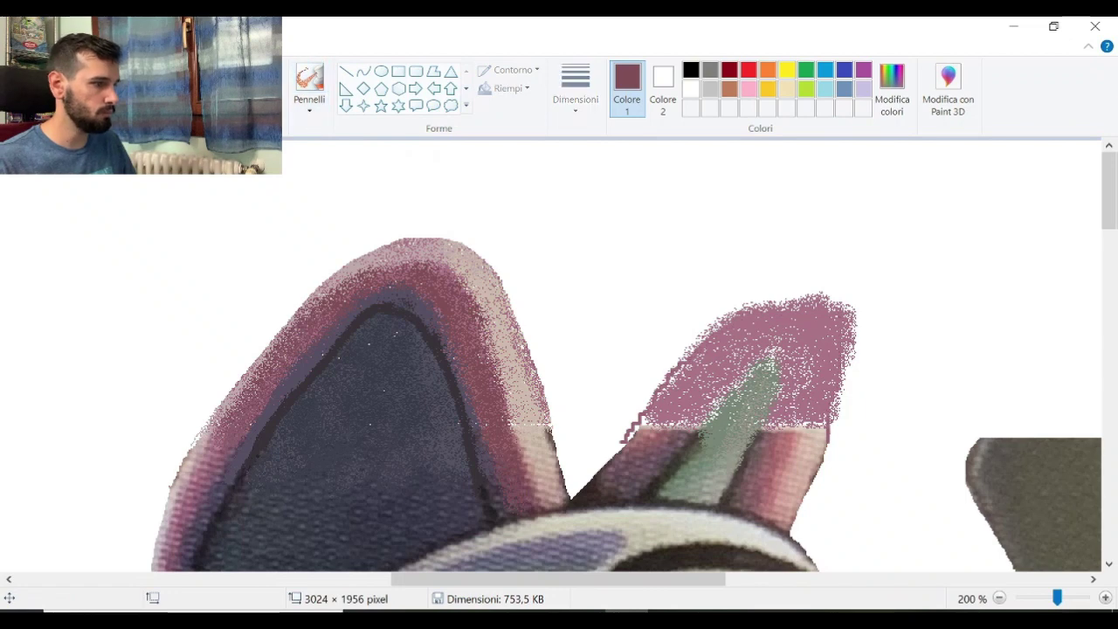
pyautogui.click(548, 434)
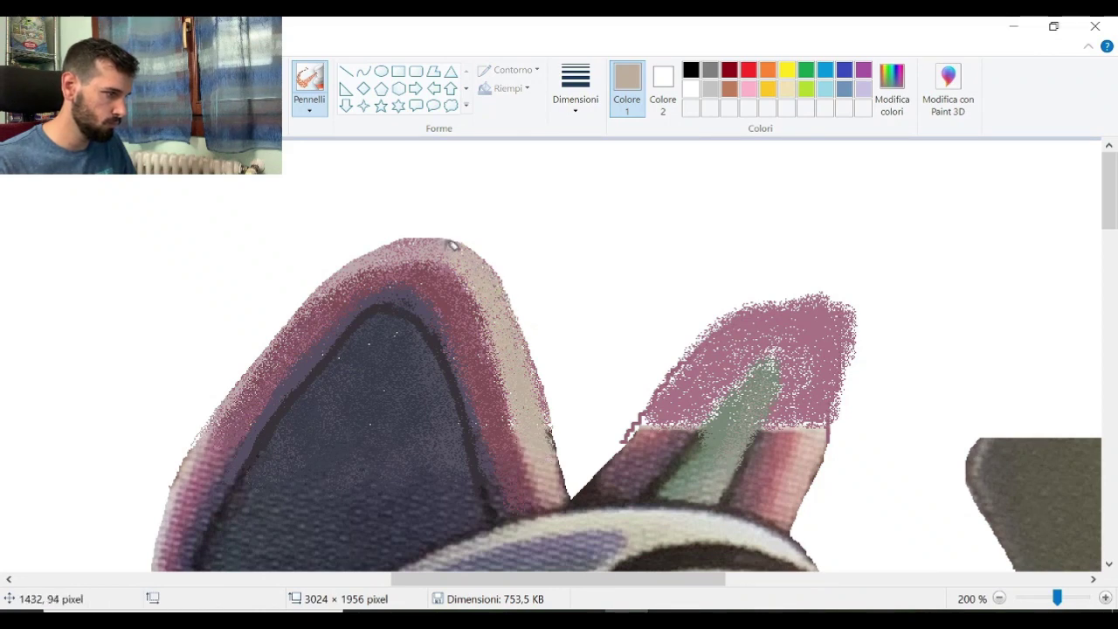
# Step: Paint a mauve band around the green centre of the smaller fin tip with a colour sampled from the original border
pyautogui.scroll(-2, 292, 298)
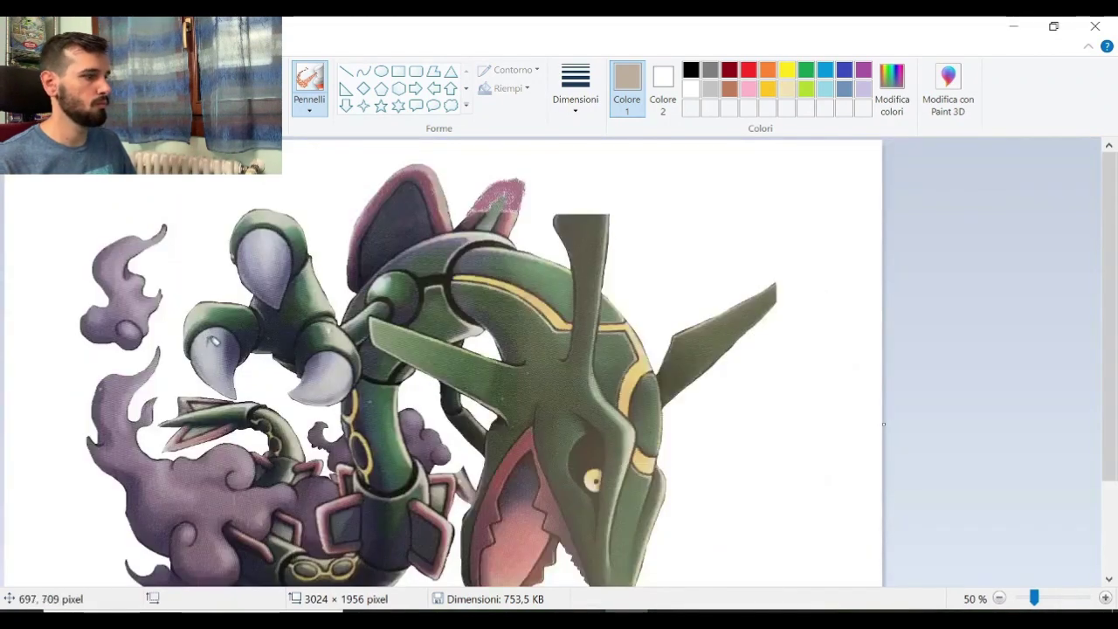
pyautogui.scroll(-1, 164, 398)
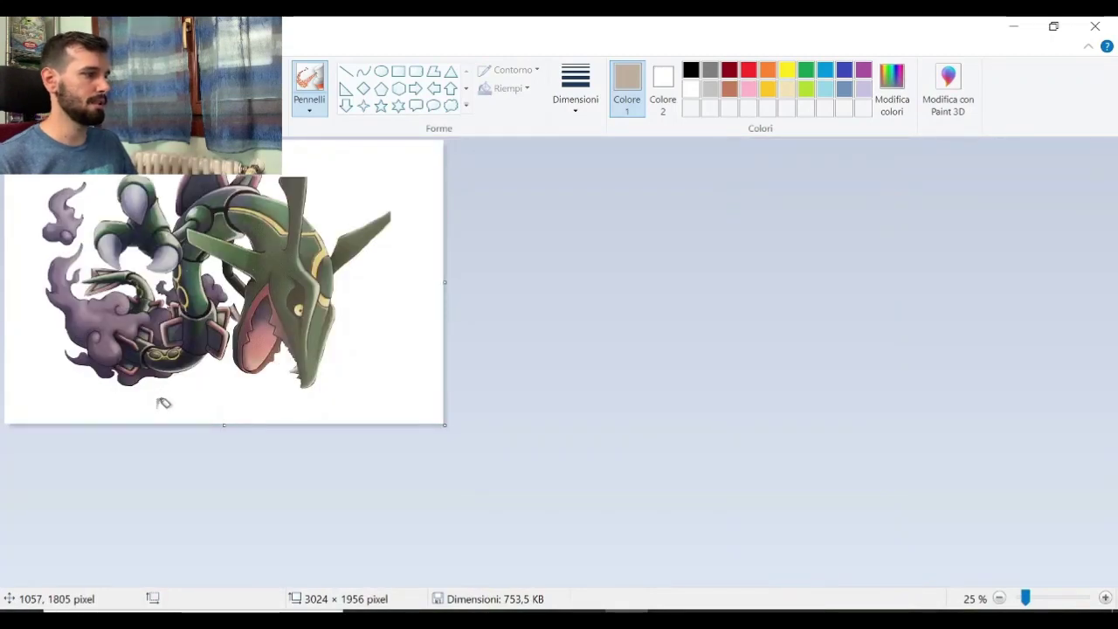
pyautogui.scroll(1, 66, 412)
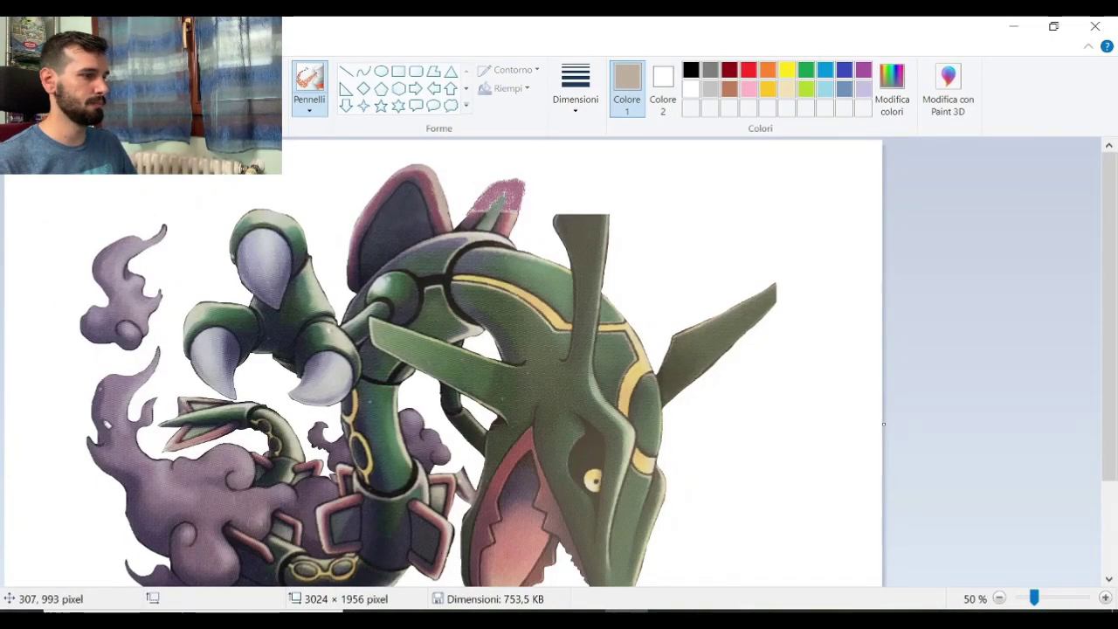
pyautogui.scroll(2, 486, 419)
pyautogui.moveTo(313, 581); pyautogui.dragTo(775, 600)
pyautogui.scroll(-1, 594, 417)
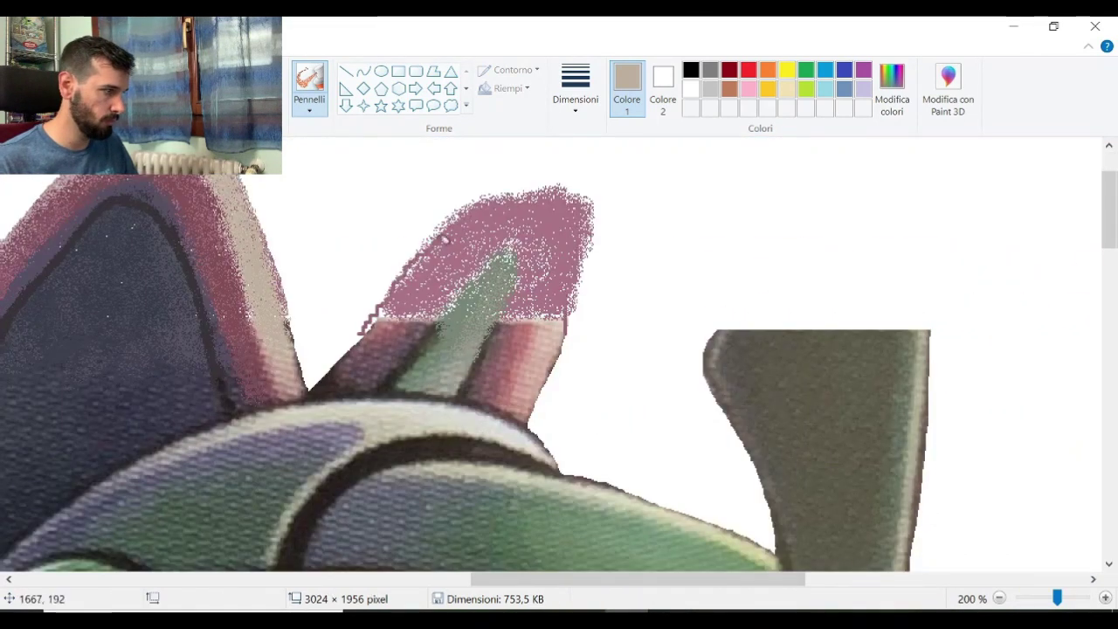
pyautogui.click(254, 97)
pyautogui.click(408, 332)
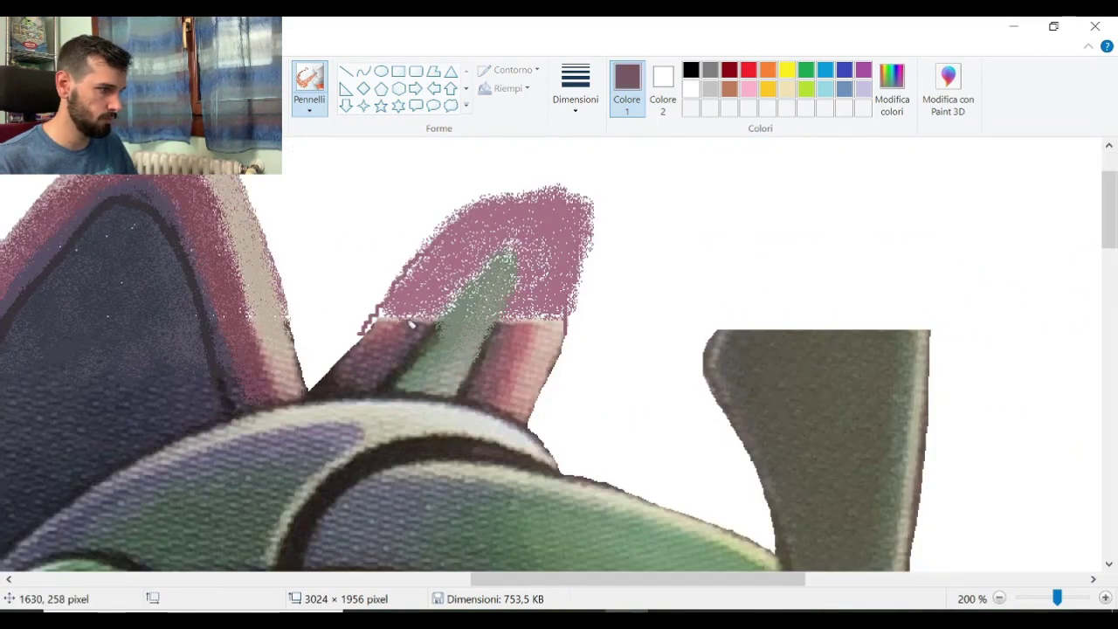
pyautogui.moveTo(412, 327); pyautogui.dragTo(477, 254)
pyautogui.moveTo(513, 322); pyautogui.dragTo(452, 272)
pyautogui.moveTo(424, 321); pyautogui.dragTo(449, 298)
# Step: Paint the right border of the smaller fin tip with pink and beige tones sampled from the original stripes
pyautogui.click(253, 97)
pyautogui.click(552, 336)
pyautogui.moveTo(566, 344)
pyautogui.mouseDown()
pyautogui.moveTo(575, 273)
pyautogui.moveTo(449, 229)
pyautogui.moveTo(598, 216)
pyautogui.moveTo(569, 325)
pyautogui.moveTo(500, 238)
pyautogui.mouseUp()
pyautogui.click(253, 98)
pyautogui.click(527, 343)
pyautogui.moveTo(532, 332)
pyautogui.mouseDown()
pyautogui.moveTo(534, 343)
pyautogui.moveTo(515, 227)
pyautogui.moveTo(480, 230)
pyautogui.mouseUp()
pyautogui.click(253, 98)
pyautogui.click(551, 351)
pyautogui.click(253, 98)
pyautogui.click(518, 335)
# Step: Paint the left border of the smaller fin tip up to its top with reddish tones sampled at the seam
pyautogui.click(253, 98)
pyautogui.click(398, 326)
pyautogui.moveTo(420, 307); pyautogui.dragTo(458, 260)
pyautogui.click(253, 98)
pyautogui.click(390, 329)
pyautogui.click(576, 89)
pyautogui.click(603, 207)
pyautogui.moveTo(389, 315); pyautogui.dragTo(452, 229)
pyautogui.moveTo(501, 199)
pyautogui.mouseDown()
pyautogui.moveTo(548, 190)
pyautogui.moveTo(537, 190)
pyautogui.mouseUp()
# Step: Delete the rough paint edges around the smaller fin tip with freehand selections
pyautogui.click(108, 77)
pyautogui.moveTo(552, 372)
pyautogui.mouseDown()
pyautogui.moveTo(567, 341)
pyautogui.moveTo(510, 205)
pyautogui.moveTo(346, 345)
pyautogui.moveTo(493, 208)
pyautogui.moveTo(576, 299)
pyautogui.moveTo(439, 163)
pyautogui.moveTo(338, 329)
pyautogui.moveTo(576, 298)
pyautogui.moveTo(565, 156)
pyautogui.moveTo(607, 367)
pyautogui.mouseUp()
pyautogui.press('Delete')
pyautogui.press('Delete')
pyautogui.moveTo(576, 239)
pyautogui.mouseDown()
pyautogui.moveTo(560, 409)
pyautogui.moveTo(603, 246)
pyautogui.mouseUp()
pyautogui.press('Delete')
# Step: Paint dark red along the upper edge of the smaller fin tip with a thicker brush
pyautogui.scroll(-2, 254, 227)
pyautogui.scroll(2, 245, 425)
pyautogui.moveTo(314, 580); pyautogui.dragTo(640, 587)
pyautogui.scroll(1, 629, 559)
pyautogui.moveTo(489, 580); pyautogui.dragTo(603, 593)
pyautogui.scroll(-3, 604, 437)
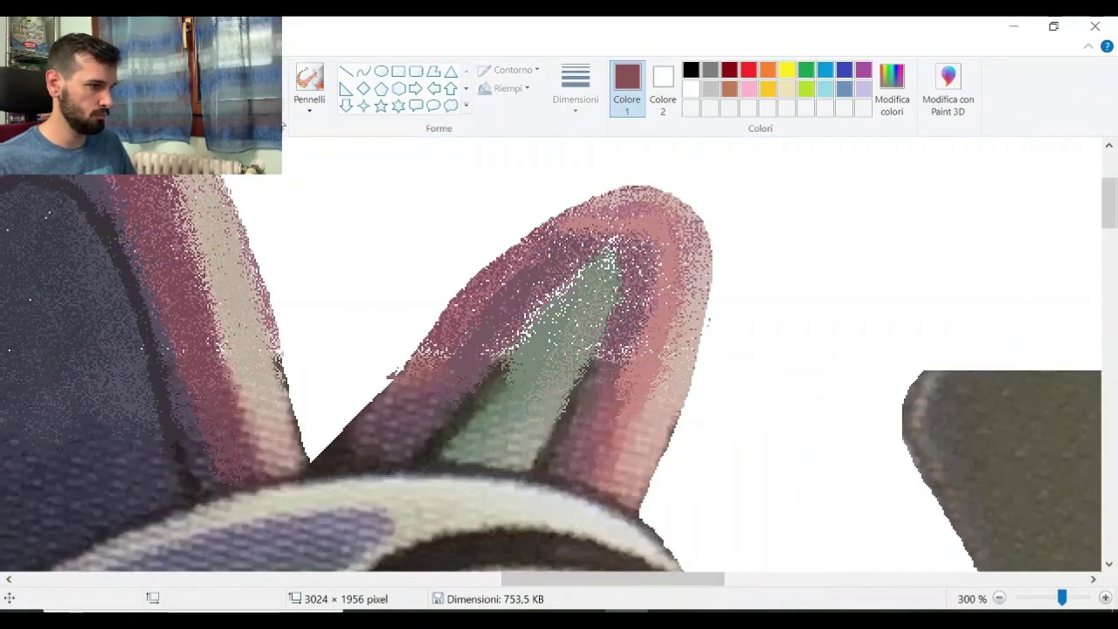
pyautogui.click(309, 82)
pyautogui.click(575, 87)
pyautogui.click(612, 240)
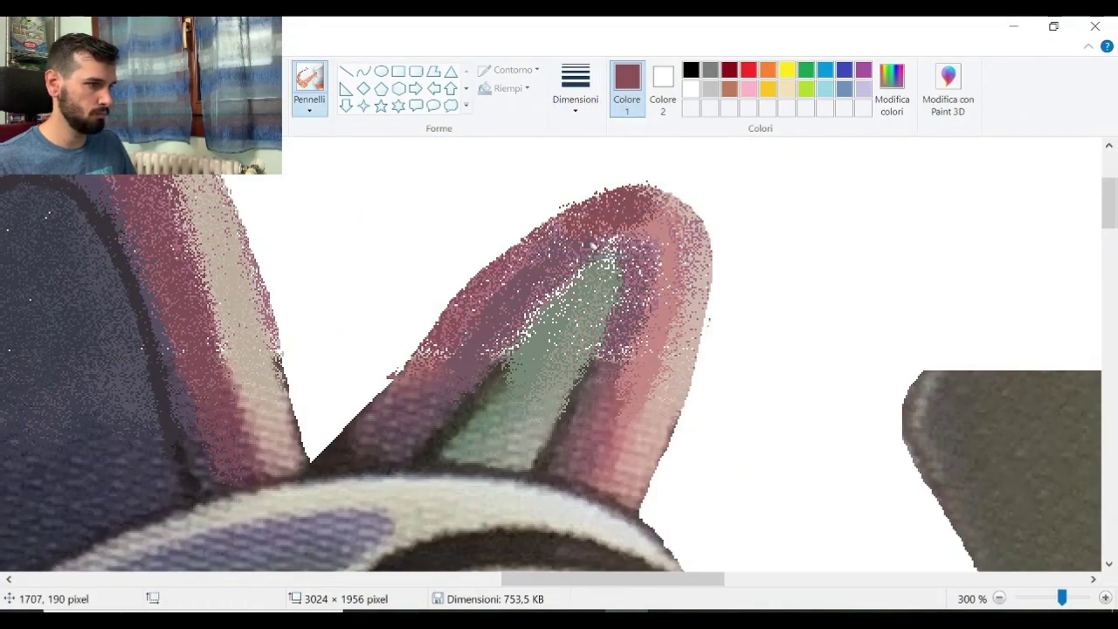
# Step: Draw a dark outline around the smaller fin's green centre with a thinner brush, using a sampled dark green-grey
pyautogui.click(256, 95)
pyautogui.click(572, 354)
pyautogui.click(548, 422)
pyautogui.click(256, 95)
pyautogui.click(498, 378)
pyautogui.click(575, 87)
pyautogui.click(608, 172)
pyautogui.moveTo(504, 370)
pyautogui.mouseDown()
pyautogui.moveTo(534, 323)
pyautogui.moveTo(570, 428)
pyautogui.mouseUp()
pyautogui.moveTo(440, 444)
pyautogui.mouseDown()
pyautogui.moveTo(617, 274)
pyautogui.moveTo(557, 456)
pyautogui.mouseUp()
# Step: Blend the smaller fin's centre across the seam with grey-green tones sampled from the original stripe
pyautogui.click(256, 95)
pyautogui.click(533, 442)
pyautogui.click(524, 444)
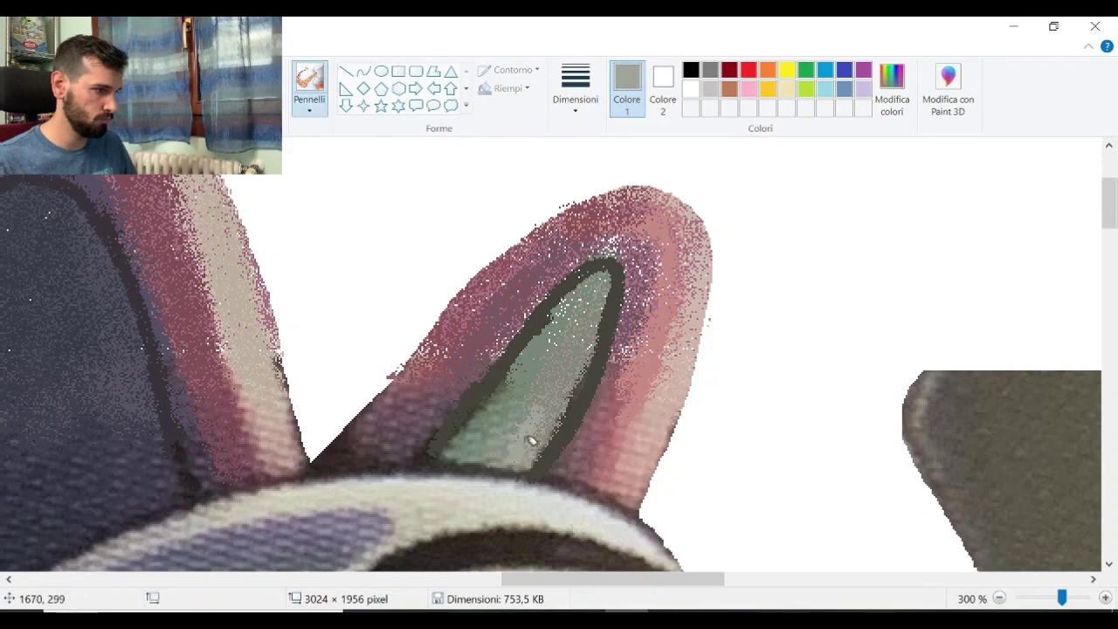
pyautogui.moveTo(528, 443); pyautogui.dragTo(572, 376)
pyautogui.click(256, 95)
pyautogui.click(503, 433)
pyautogui.moveTo(503, 433); pyautogui.dragTo(557, 326)
# Step: Trim the stray specks off the smaller fin tip's outer edge with freehand selections
pyautogui.scroll(-1, 461, 325)
pyautogui.scroll(-3, 461, 325)
pyautogui.scroll(3, 142, 417)
pyautogui.moveTo(274, 580); pyautogui.dragTo(678, 590)
pyautogui.click(123, 81)
pyautogui.moveTo(763, 298)
pyautogui.mouseDown()
pyautogui.moveTo(651, 324)
pyautogui.moveTo(554, 422)
pyautogui.mouseUp()
pyautogui.hotkey('ctrl', 'z')
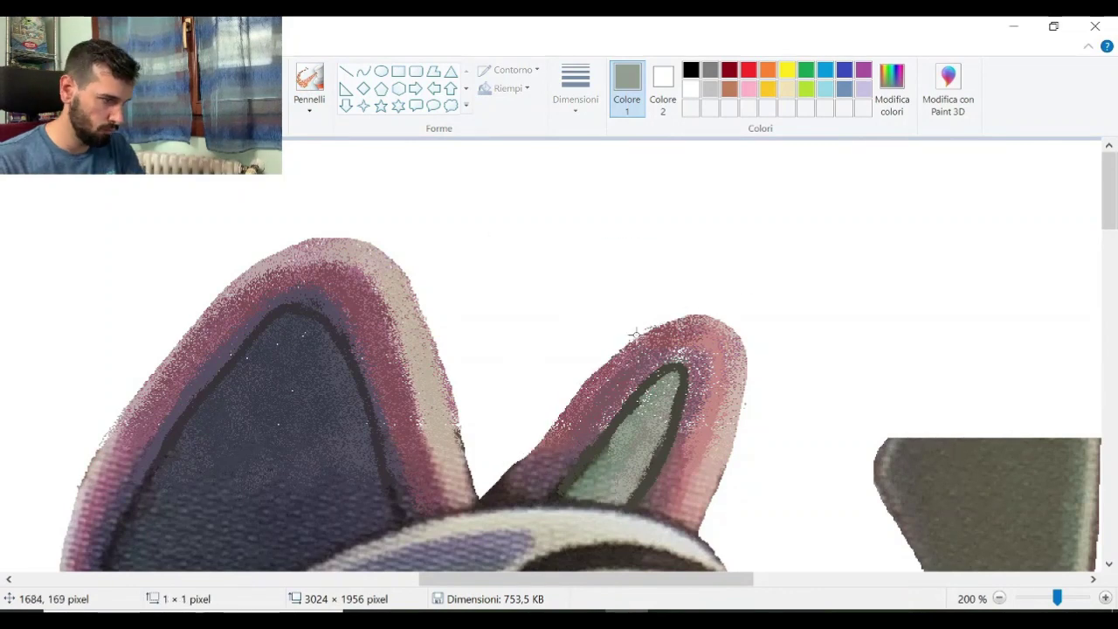
pyautogui.moveTo(787, 323)
pyautogui.mouseDown()
pyautogui.moveTo(689, 307)
pyautogui.moveTo(490, 486)
pyautogui.moveTo(652, 242)
pyautogui.moveTo(805, 238)
pyautogui.mouseUp()
# Step: Cover the white specks above the smaller fin's outline with sampled mauve and strengthen its right band with sampled pink
pyautogui.scroll(-3, 634, 444)
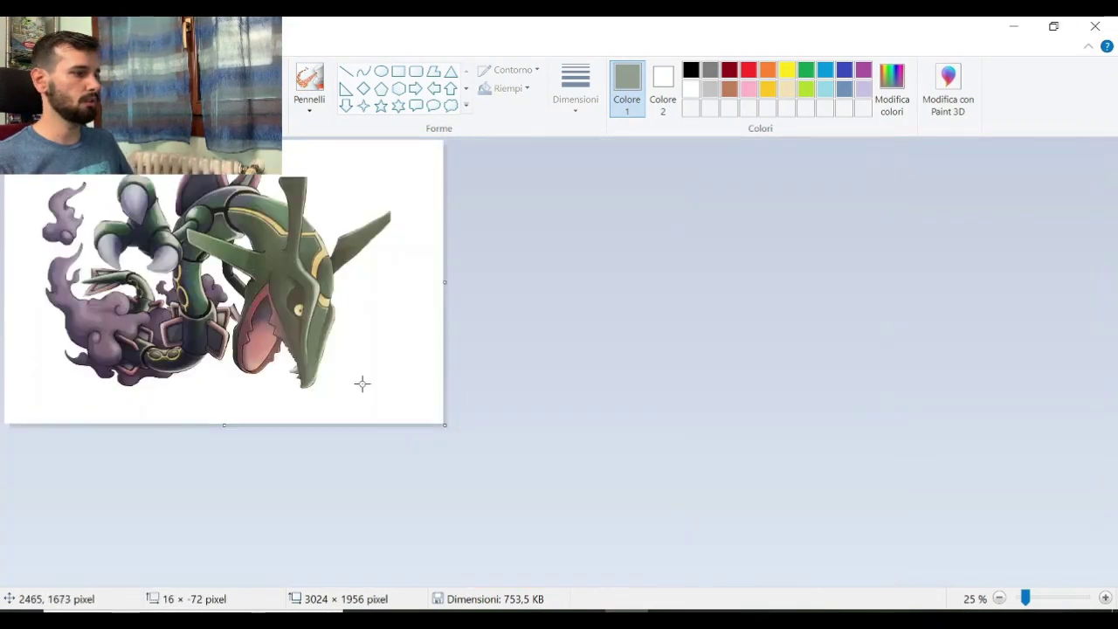
pyautogui.scroll(2, 359, 472)
pyautogui.scroll(1, 398, 393)
pyautogui.moveTo(327, 577); pyautogui.dragTo(808, 587)
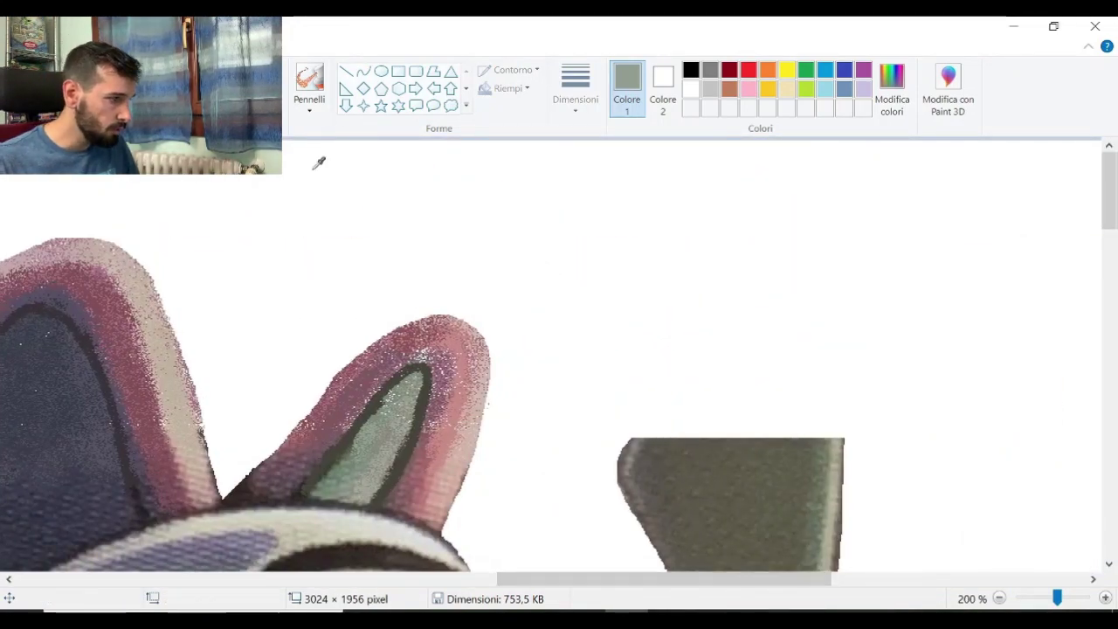
pyautogui.click(424, 352)
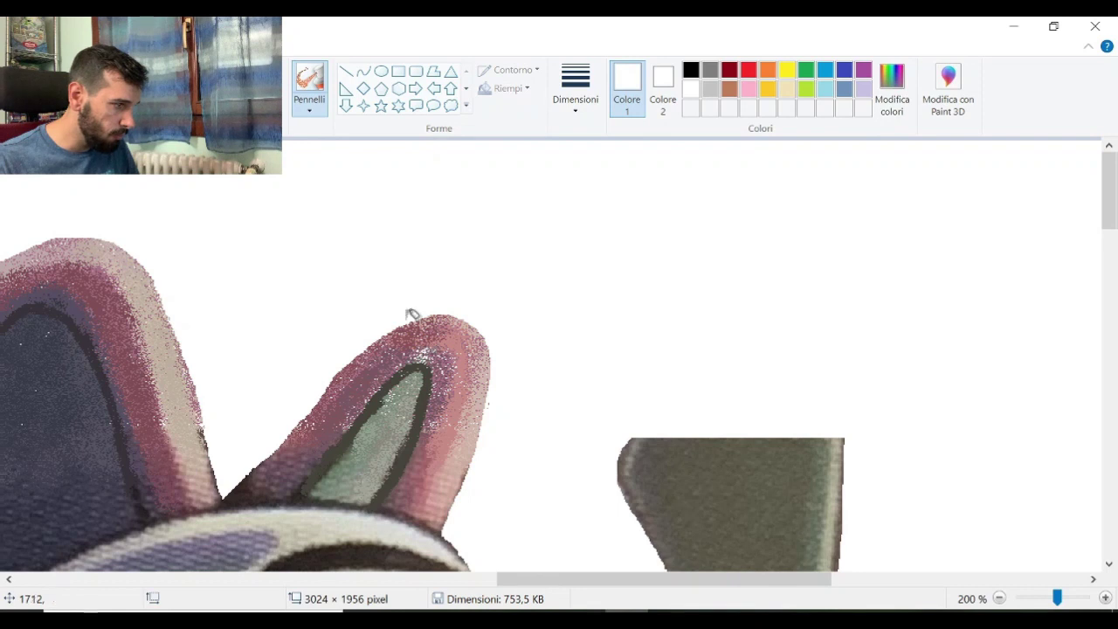
pyautogui.click(249, 93)
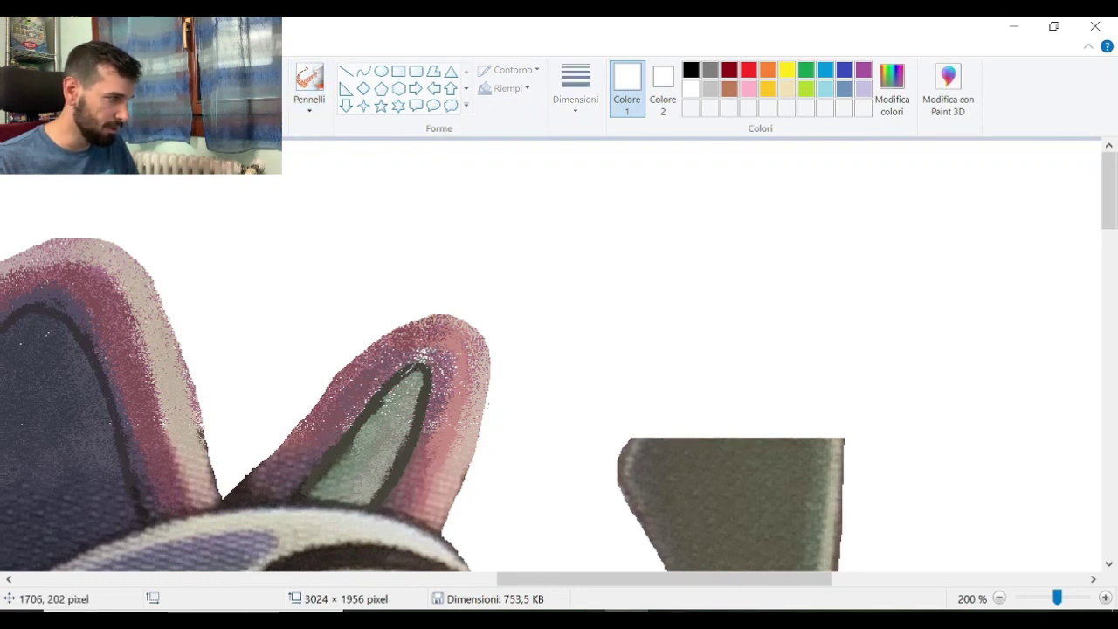
pyautogui.click(428, 350)
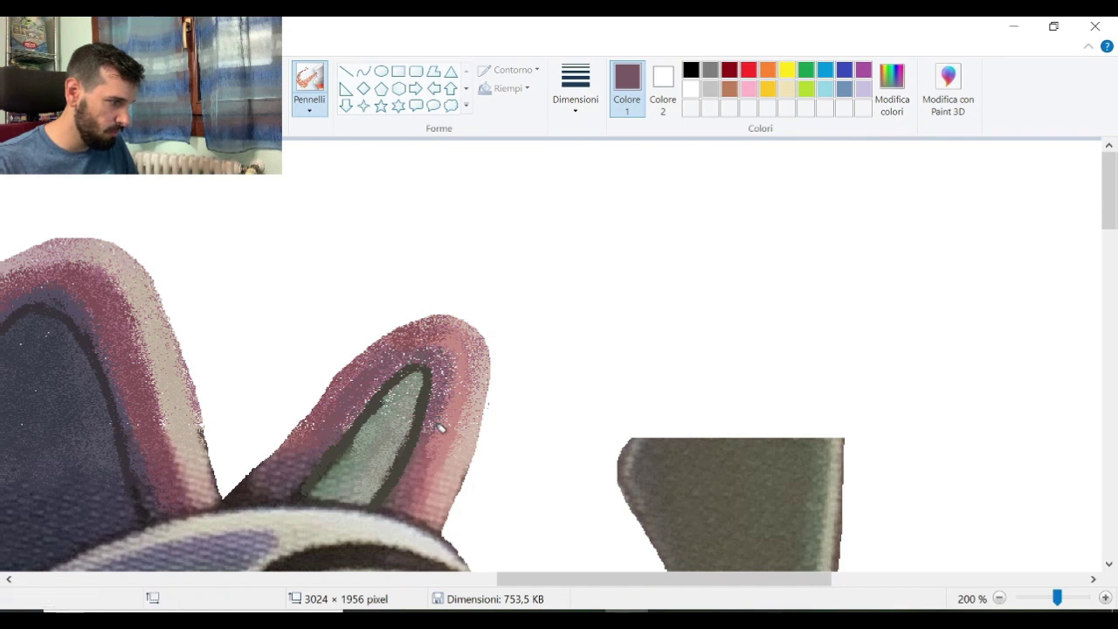
pyautogui.click(255, 99)
pyautogui.click(436, 478)
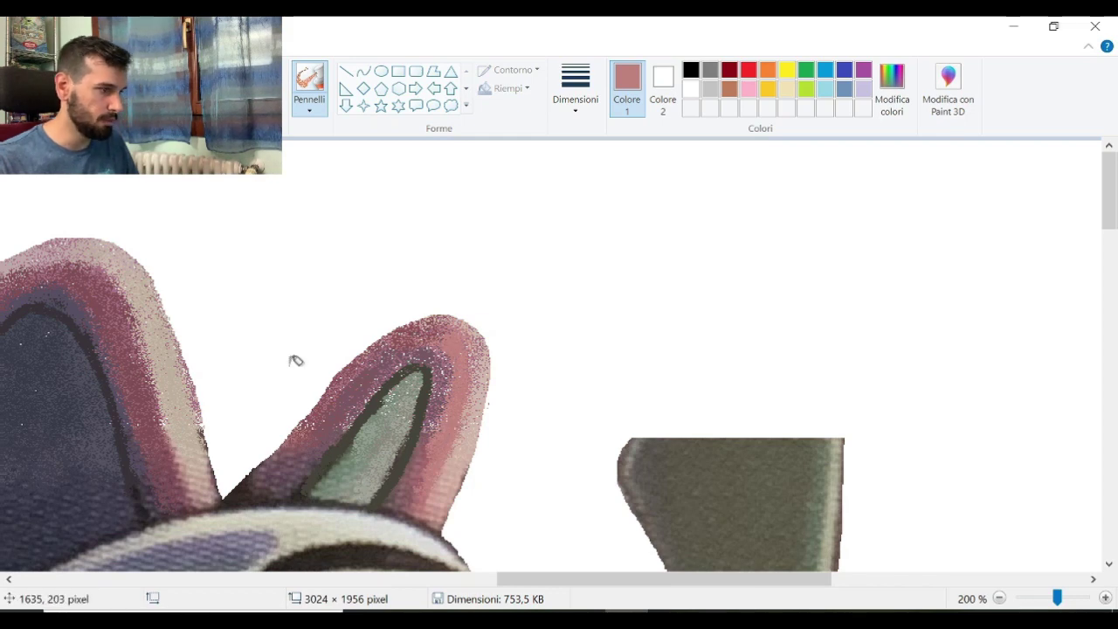
# Step: Fill the specks left of the smaller fin's dark outline with mauve sampled from the surrounding band
pyautogui.scroll(1, 207, 444)
pyautogui.scroll(-2, 424, 426)
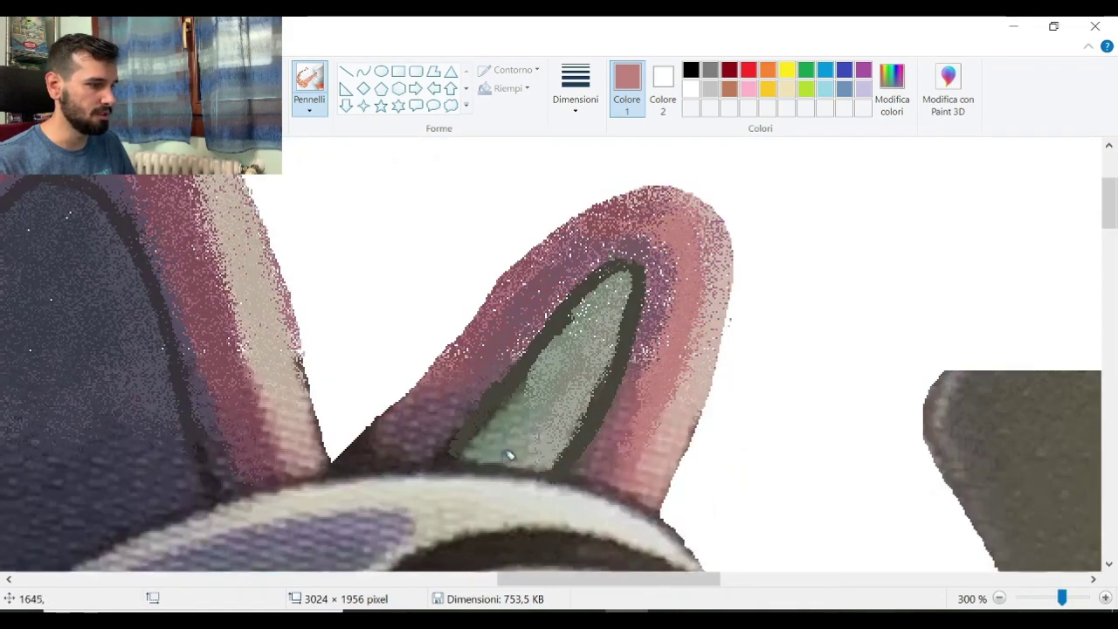
pyautogui.click(513, 338)
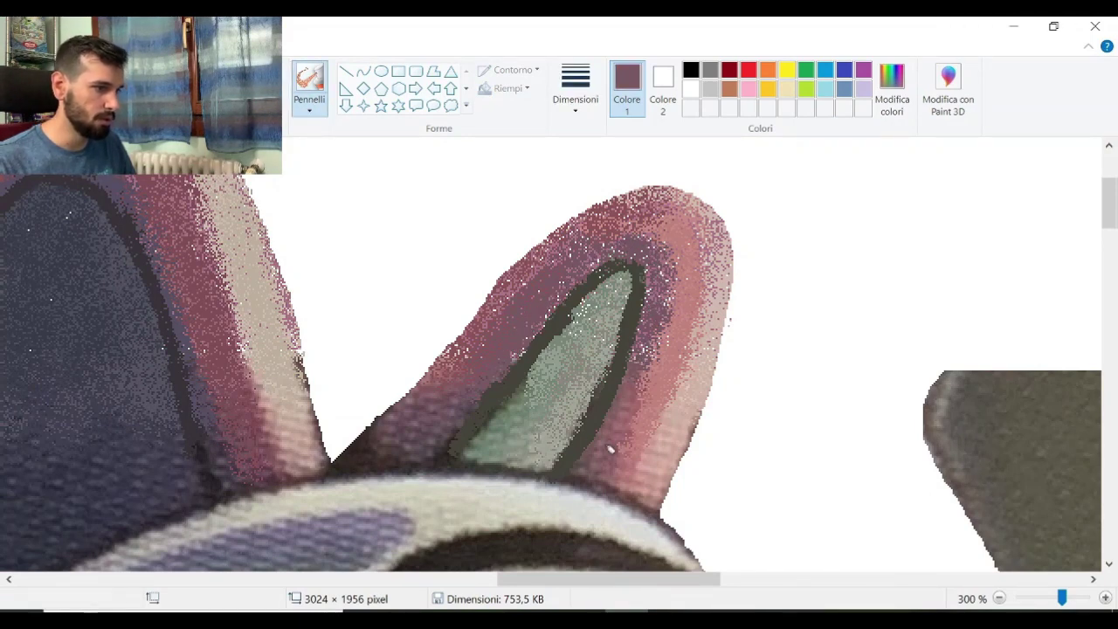
# Step: Delete the remaining rough pixels along the smaller fin's left edge with freehand selections
pyautogui.scroll(-4, 573, 284)
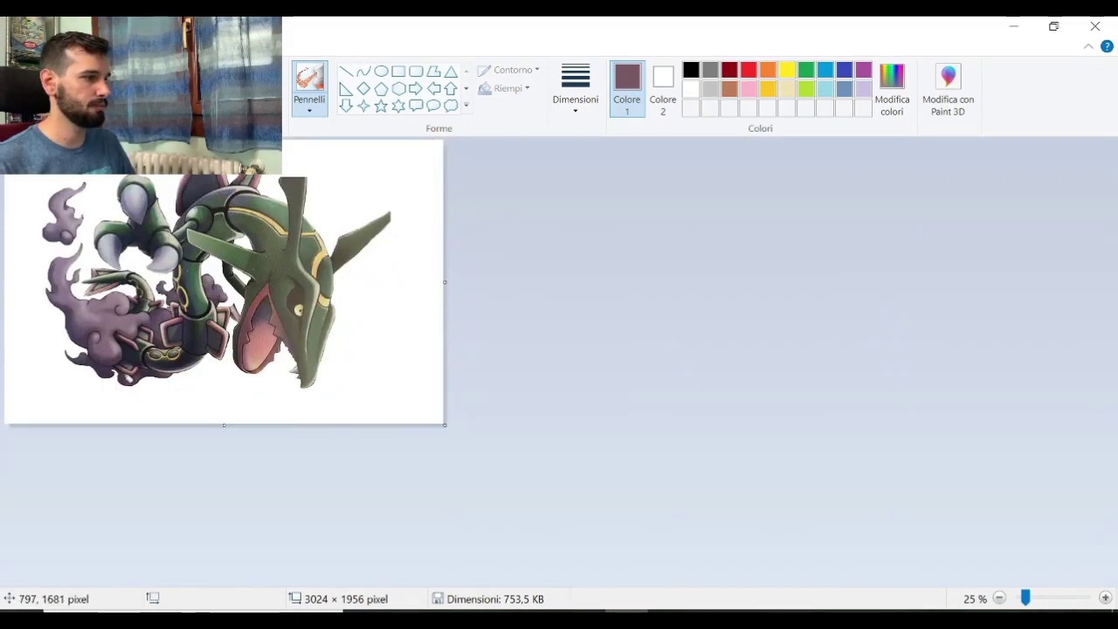
pyautogui.scroll(1, 121, 384)
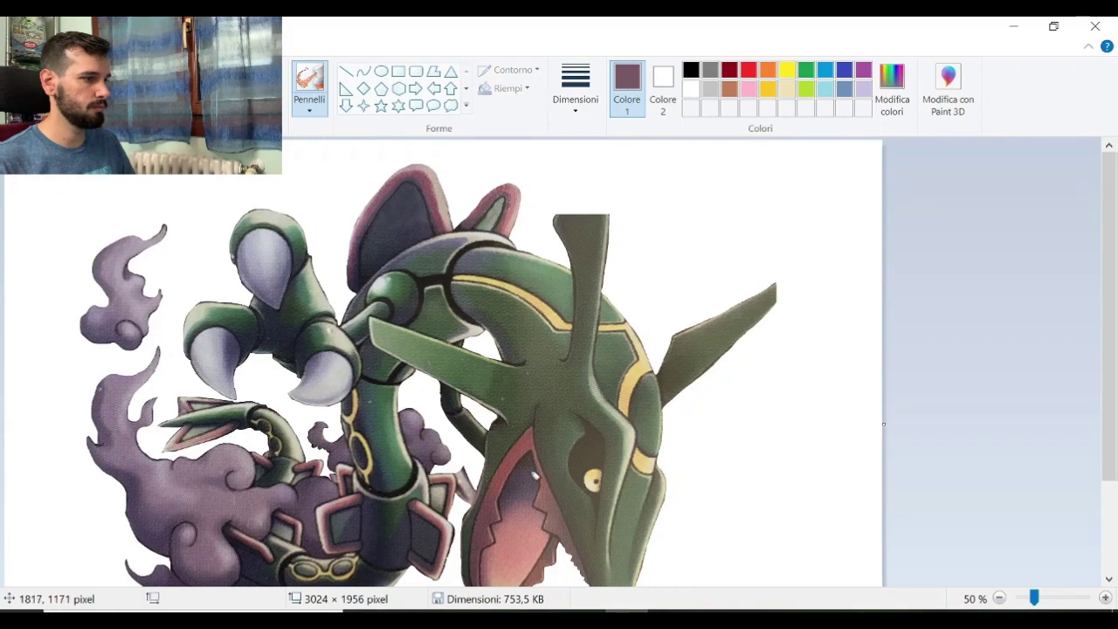
pyautogui.scroll(3, 539, 474)
pyautogui.moveTo(206, 579); pyautogui.dragTo(750, 603)
pyautogui.scroll(-1, 363, 319)
pyautogui.moveTo(290, 318); pyautogui.dragTo(229, 360)
pyautogui.moveTo(186, 414)
pyautogui.mouseDown()
pyautogui.moveTo(169, 324)
pyautogui.moveTo(228, 290)
pyautogui.mouseUp()
pyautogui.press('Delete')
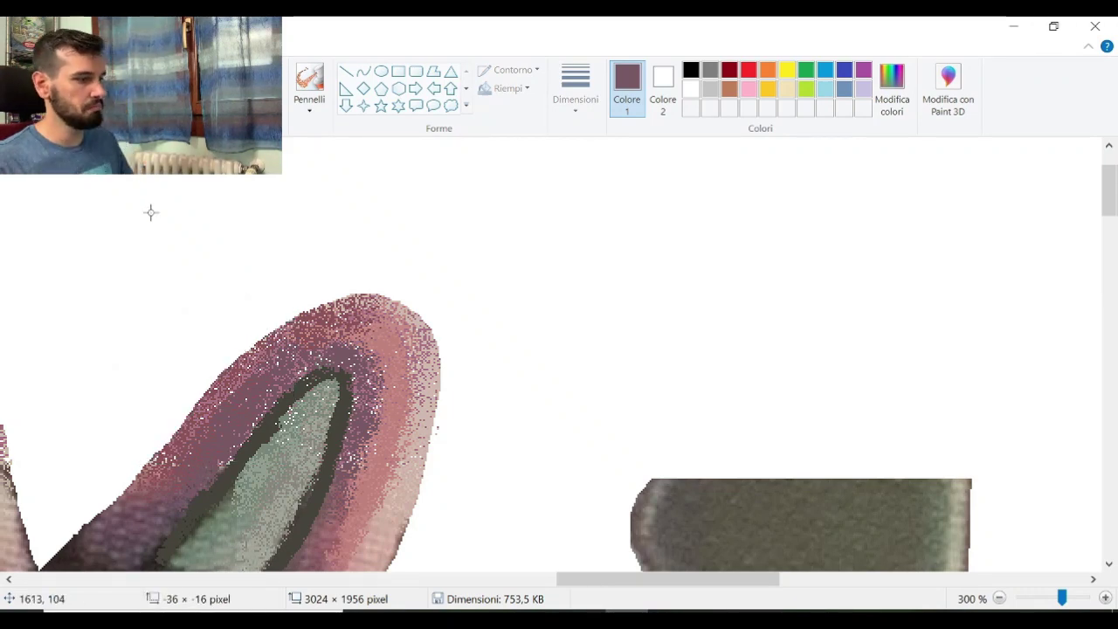
pyautogui.scroll(-3, 154, 213)
pyautogui.scroll(1, 514, 398)
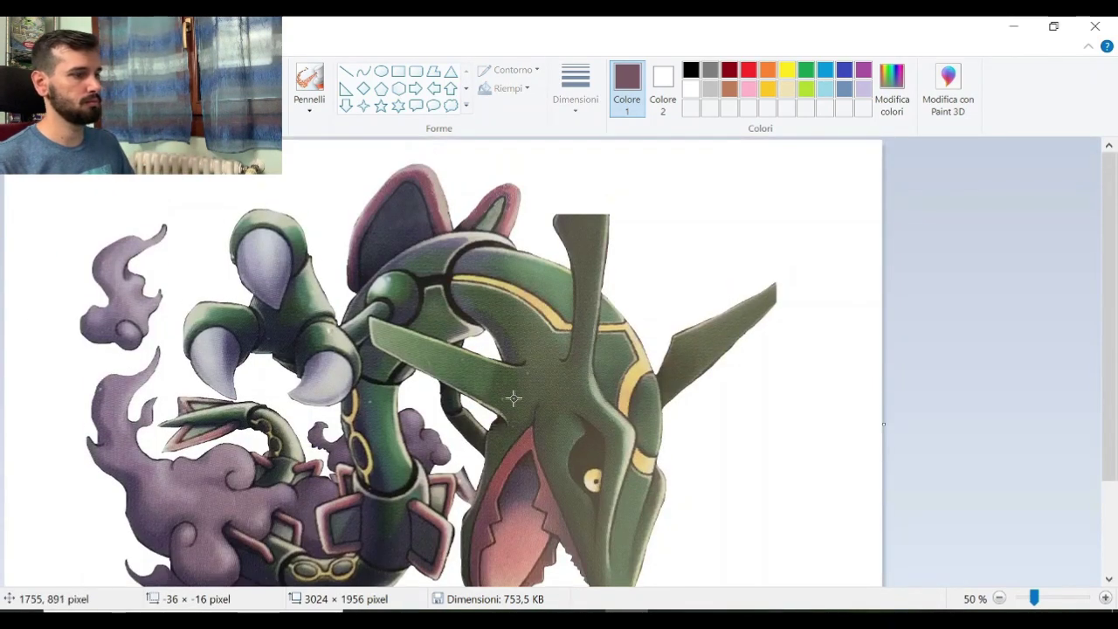
# Step: Save the picture and draw a straight mauve line across the canvas just above the large back fin
pyautogui.click(26, 26)
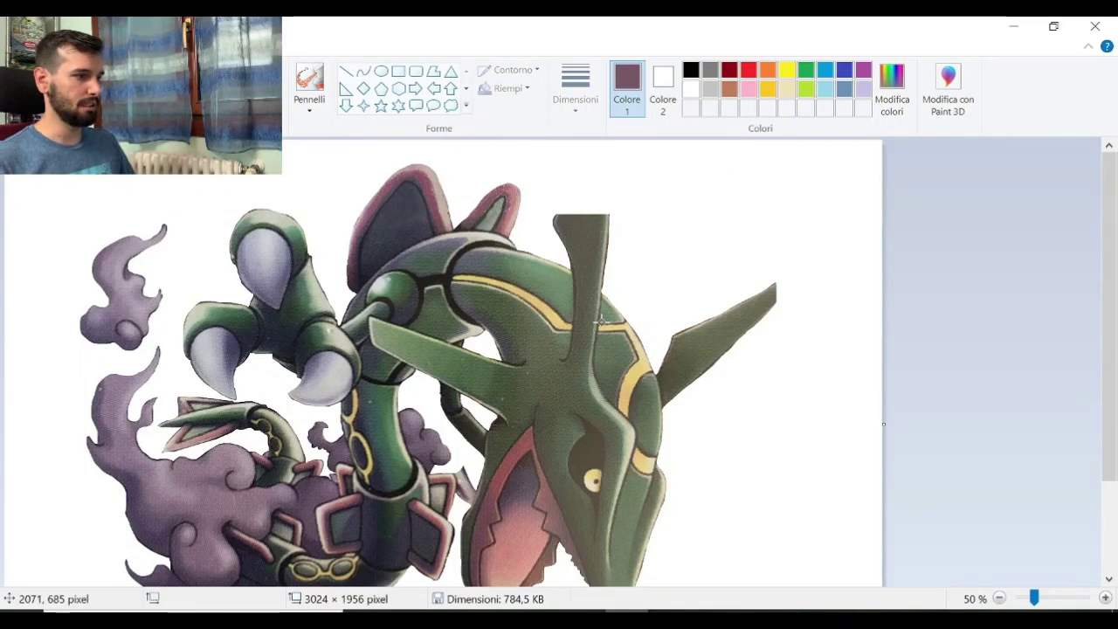
pyautogui.scroll(-1, 293, 325)
pyautogui.click(113, 107)
pyautogui.click(255, 167)
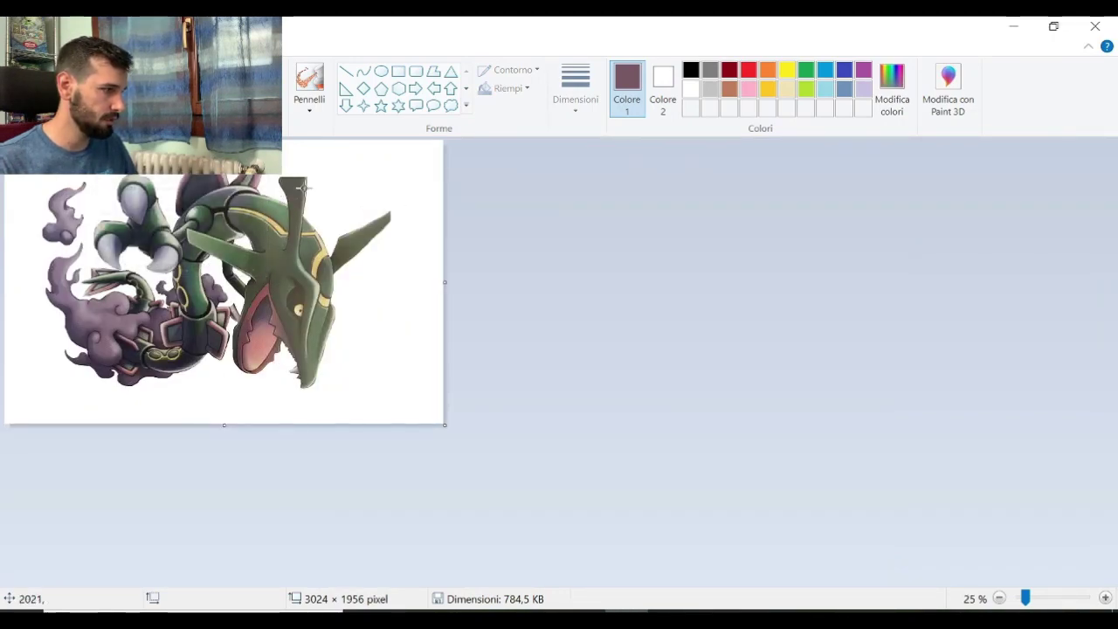
pyautogui.scroll(1, 273, 363)
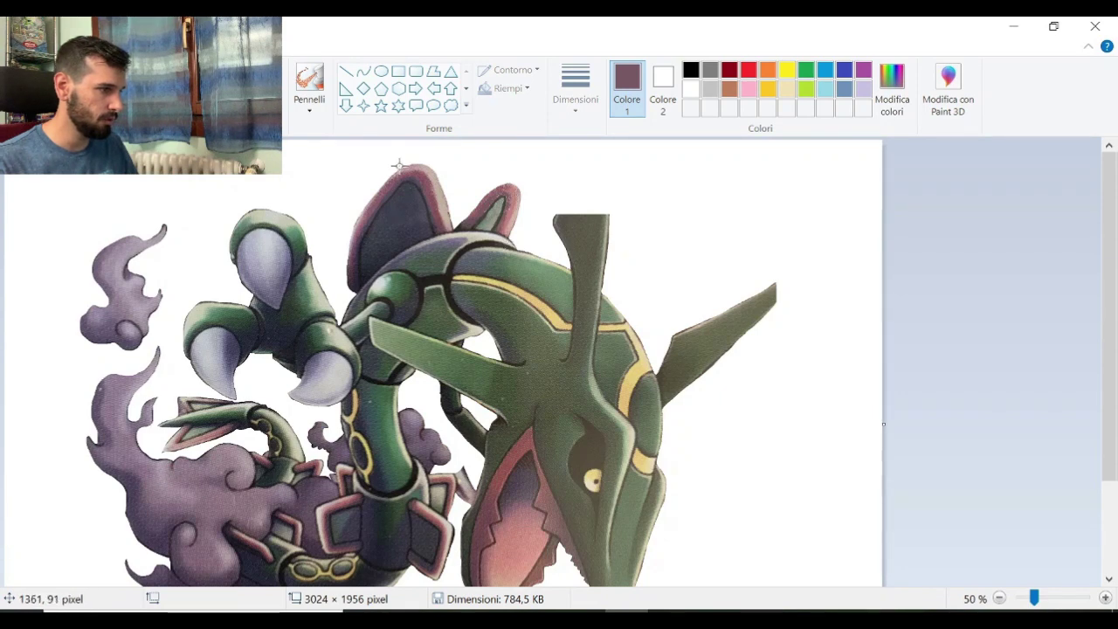
pyautogui.click(347, 73)
pyautogui.moveTo(94, 154); pyautogui.dragTo(921, 161)
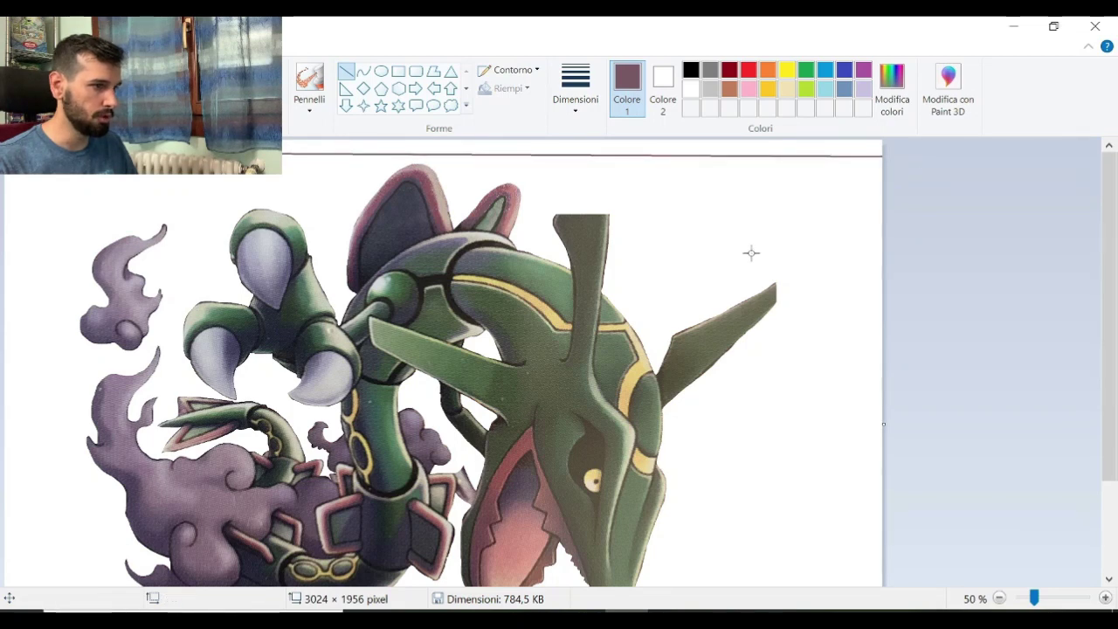
# Step: Outline a pointed tip above the cropped head horn with two curves in dark grey sampled from its edge
pyautogui.scroll(1, 661, 394)
pyautogui.moveTo(521, 585); pyautogui.dragTo(838, 578)
pyautogui.moveTo(709, 581); pyautogui.dragTo(768, 581)
pyautogui.click(363, 70)
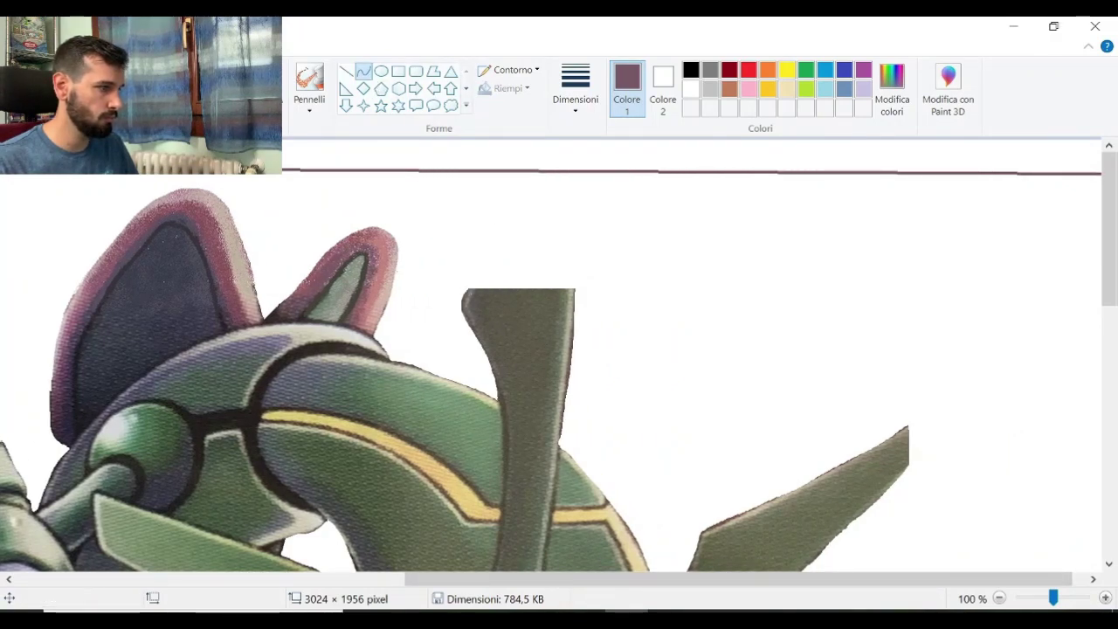
pyautogui.click(262, 98)
pyautogui.click(484, 287)
pyautogui.moveTo(470, 289); pyautogui.dragTo(563, 144)
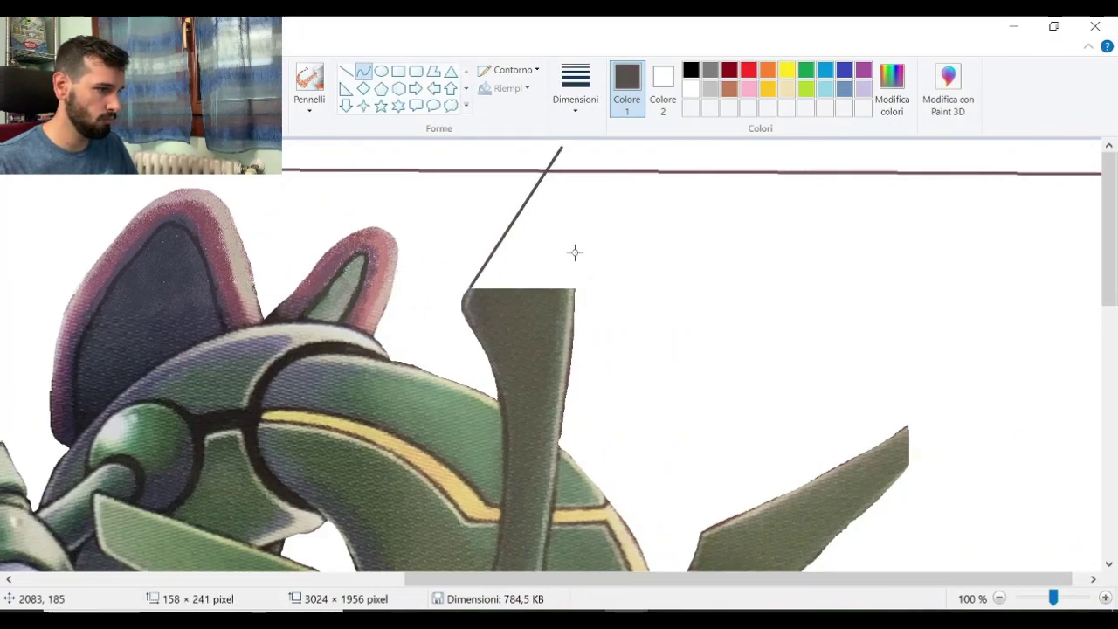
pyautogui.moveTo(572, 288)
pyautogui.mouseDown()
pyautogui.moveTo(569, 150)
pyautogui.moveTo(576, 178)
pyautogui.mouseUp()
# Step: Brush the outlined horn tip full of dark olive green sampled from the horn just below the crop
pyautogui.click(262, 98)
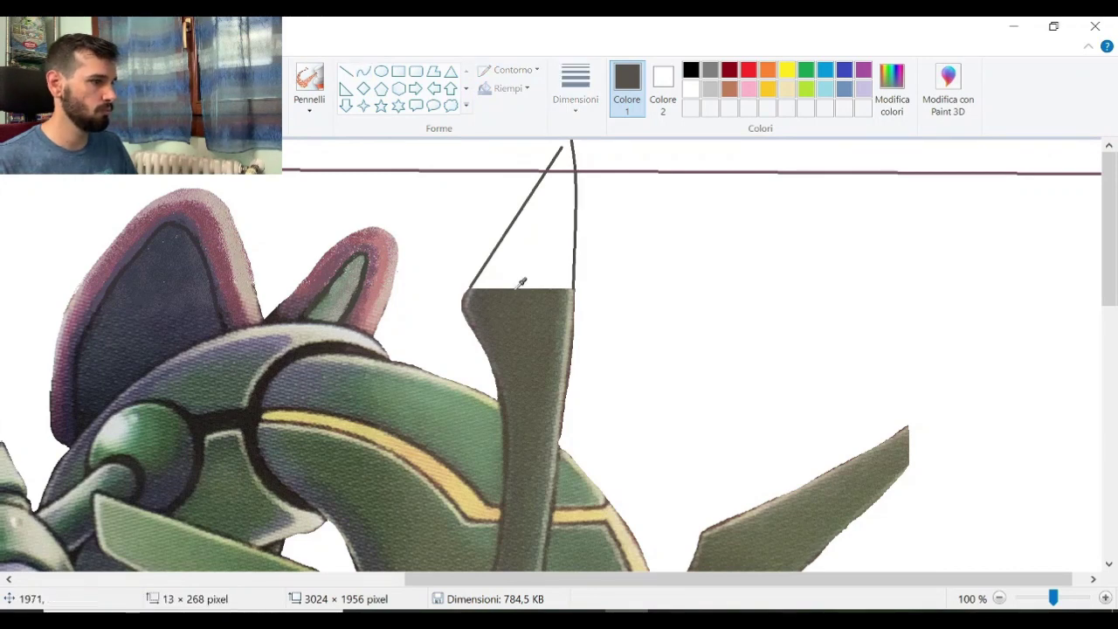
pyautogui.click(499, 299)
pyautogui.click(309, 107)
pyautogui.click(422, 139)
pyautogui.click(575, 103)
pyautogui.click(603, 241)
pyautogui.moveTo(545, 251)
pyautogui.mouseDown()
pyautogui.moveTo(505, 264)
pyautogui.moveTo(561, 147)
pyautogui.moveTo(576, 188)
pyautogui.moveTo(570, 273)
pyautogui.moveTo(580, 221)
pyautogui.moveTo(566, 266)
pyautogui.moveTo(483, 281)
pyautogui.moveTo(560, 187)
pyautogui.moveTo(536, 255)
pyautogui.moveTo(510, 245)
pyautogui.moveTo(545, 199)
pyautogui.moveTo(541, 279)
pyautogui.mouseUp()
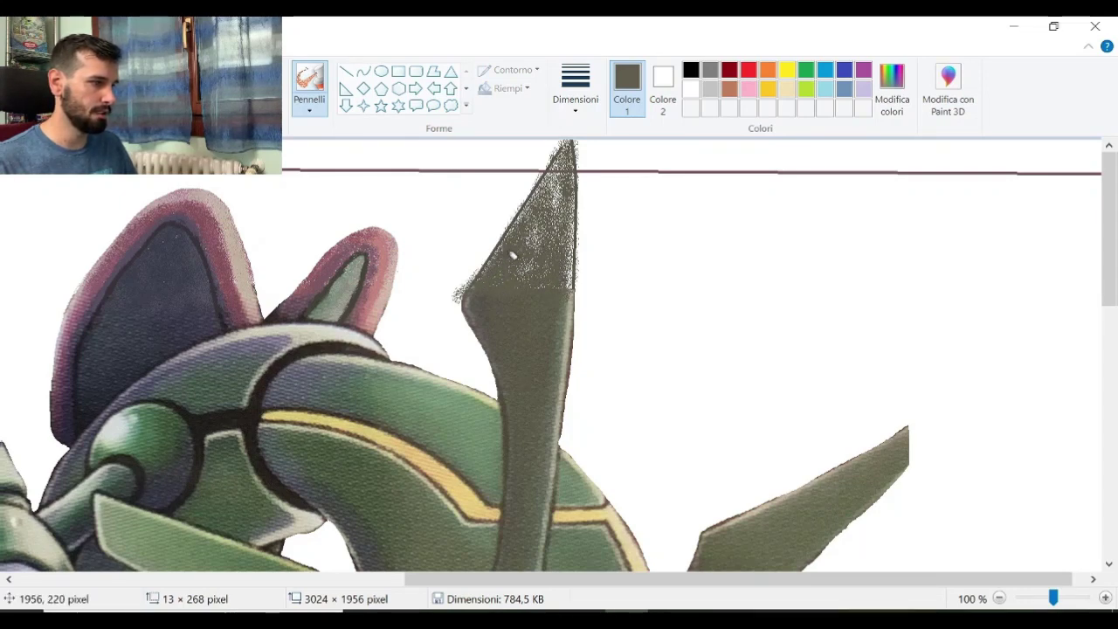
pyautogui.moveTo(577, 236)
pyautogui.mouseDown()
pyautogui.moveTo(568, 144)
pyautogui.moveTo(551, 180)
pyautogui.moveTo(533, 187)
pyautogui.moveTo(517, 260)
pyautogui.moveTo(536, 201)
pyautogui.mouseUp()
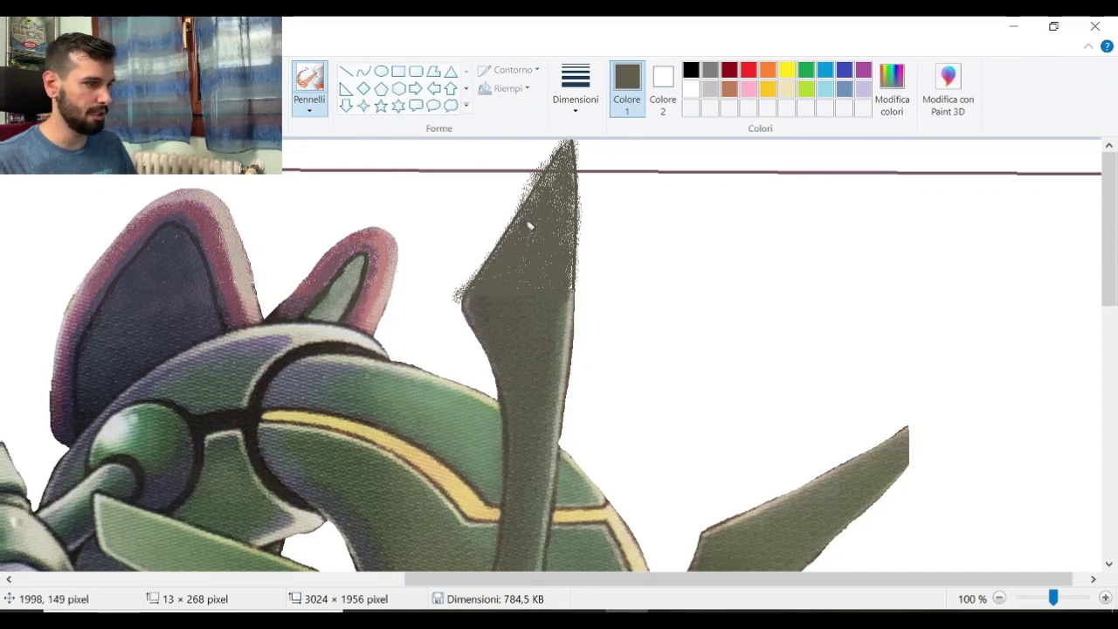
pyautogui.moveTo(555, 160)
pyautogui.mouseDown()
pyautogui.moveTo(555, 120)
pyautogui.moveTo(567, 155)
pyautogui.moveTo(544, 181)
pyautogui.mouseUp()
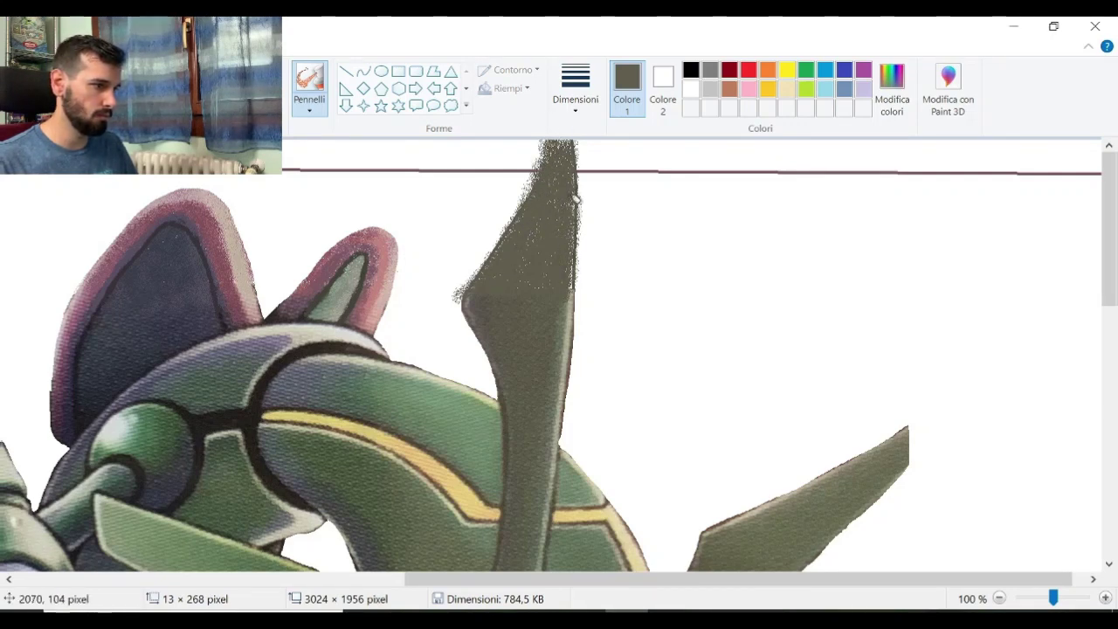
pyautogui.moveTo(577, 255); pyautogui.dragTo(576, 162)
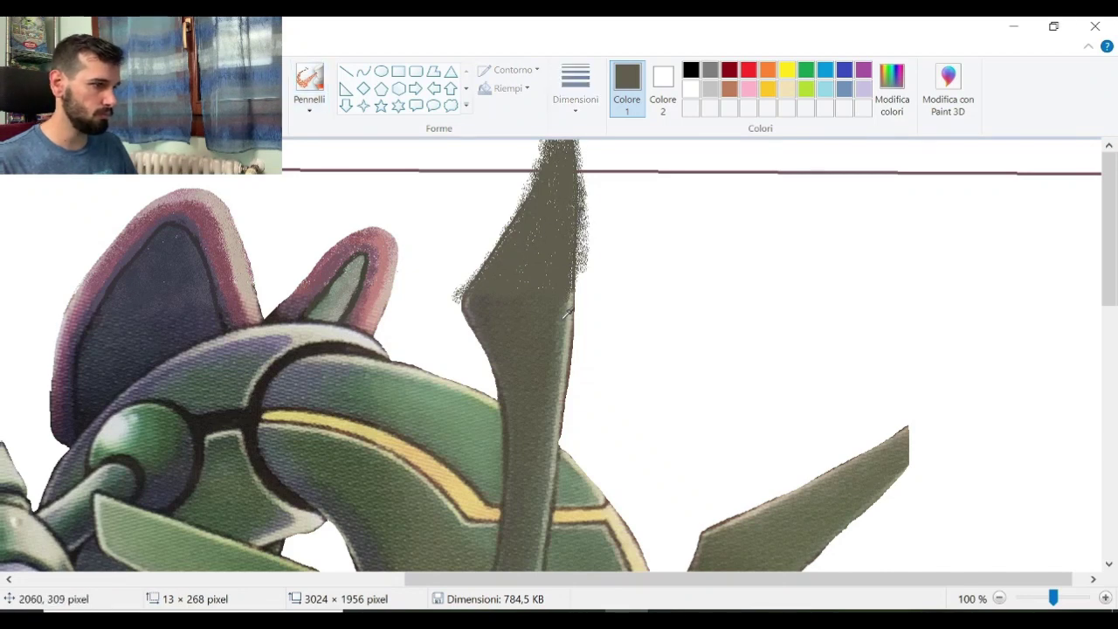
# Step: Extend the horn's lighter highlight up the new tip's right side with colours sampled from the existing edge
pyautogui.click(254, 95)
pyautogui.click(577, 270)
pyautogui.moveTo(579, 267); pyautogui.dragTo(581, 238)
pyautogui.click(254, 96)
pyautogui.click(575, 341)
pyautogui.moveTo(576, 337)
pyautogui.mouseDown()
pyautogui.moveTo(575, 133)
pyautogui.moveTo(581, 253)
pyautogui.mouseUp()
pyautogui.click(489, 299)
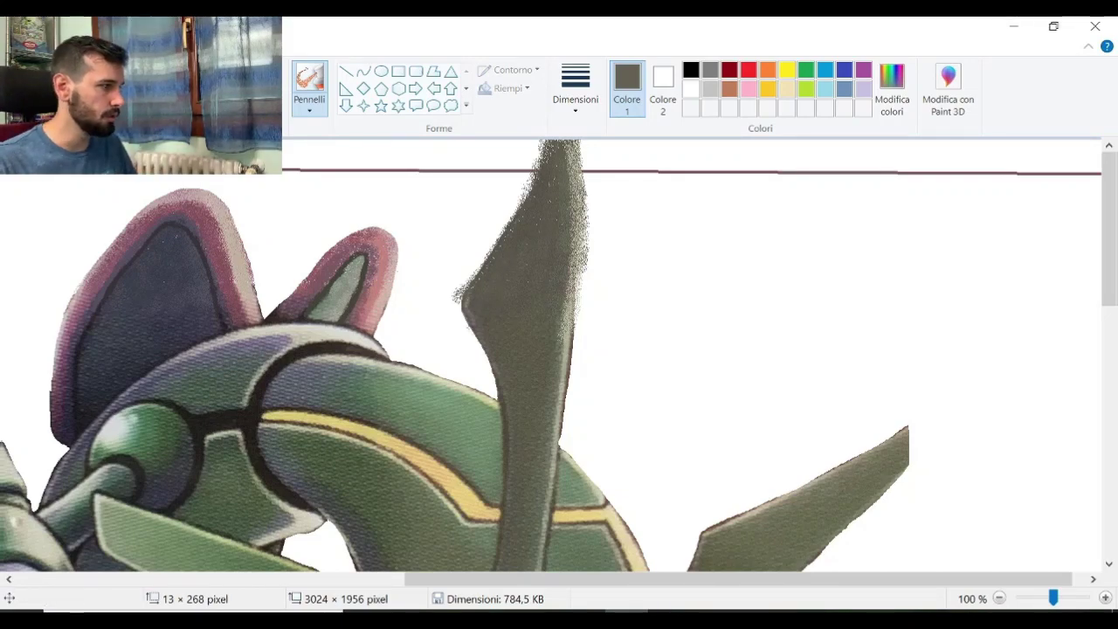
# Step: Delete the overspray around both sides of the new horn tip with freehand selections
pyautogui.click(274, 92)
pyautogui.moveTo(486, 580); pyautogui.dragTo(668, 580)
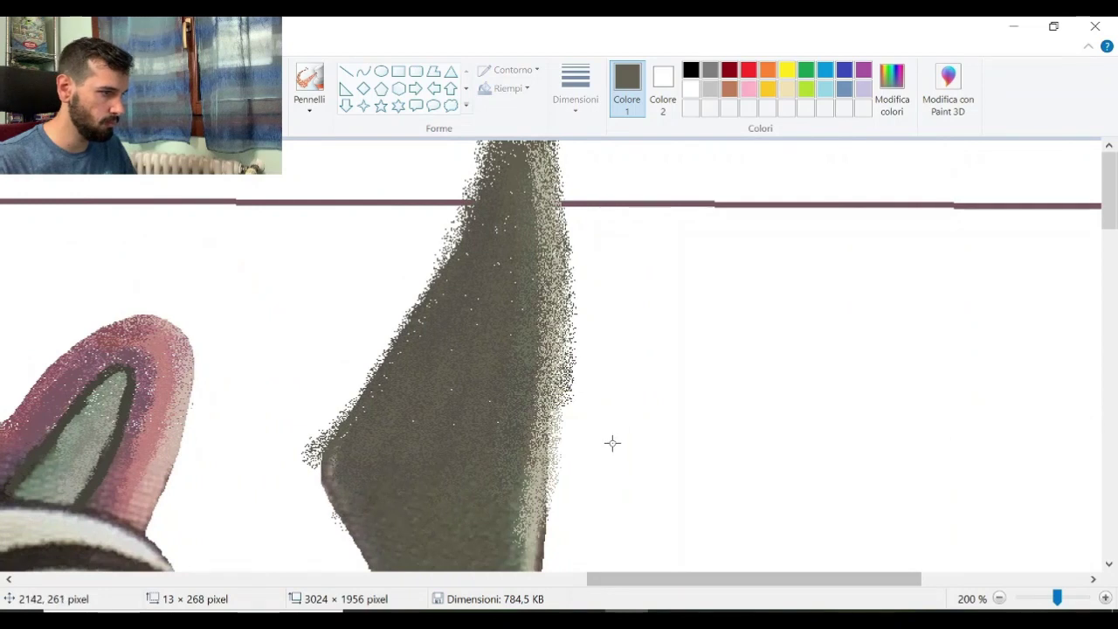
pyautogui.moveTo(500, 141)
pyautogui.mouseDown()
pyautogui.moveTo(297, 505)
pyautogui.moveTo(345, 397)
pyautogui.moveTo(297, 372)
pyautogui.mouseUp()
pyautogui.press('Delete')
pyautogui.press('Delete')
pyautogui.moveTo(330, 427)
pyautogui.mouseDown()
pyautogui.moveTo(436, 128)
pyautogui.moveTo(308, 360)
pyautogui.mouseUp()
pyautogui.press('Delete')
pyautogui.moveTo(532, 145)
pyautogui.mouseDown()
pyautogui.moveTo(552, 367)
pyautogui.moveTo(576, 142)
pyautogui.moveTo(535, 144)
pyautogui.mouseUp()
pyautogui.press('Delete')
pyautogui.moveTo(547, 537)
pyautogui.mouseDown()
pyautogui.moveTo(649, 443)
pyautogui.moveTo(552, 550)
pyautogui.mouseUp()
pyautogui.press('Delete')
pyautogui.moveTo(532, 145)
pyautogui.mouseDown()
pyautogui.moveTo(550, 244)
pyautogui.moveTo(622, 437)
pyautogui.moveTo(552, 148)
pyautogui.mouseUp()
pyautogui.press('Delete')
# Step: Outline both sides of the new horn tip with curves in a brownish colour sampled from its edge
pyautogui.click(544, 547)
pyautogui.click(576, 89)
pyautogui.click(363, 71)
pyautogui.moveTo(545, 517)
pyautogui.mouseDown()
pyautogui.moveTo(551, 242)
pyautogui.moveTo(529, 144)
pyautogui.mouseUp()
pyautogui.moveTo(545, 208); pyautogui.dragTo(555, 220)
pyautogui.click(363, 71)
pyautogui.moveTo(324, 457); pyautogui.dragTo(496, 140)
pyautogui.moveTo(463, 248); pyautogui.dragTo(486, 225)
pyautogui.click(347, 72)
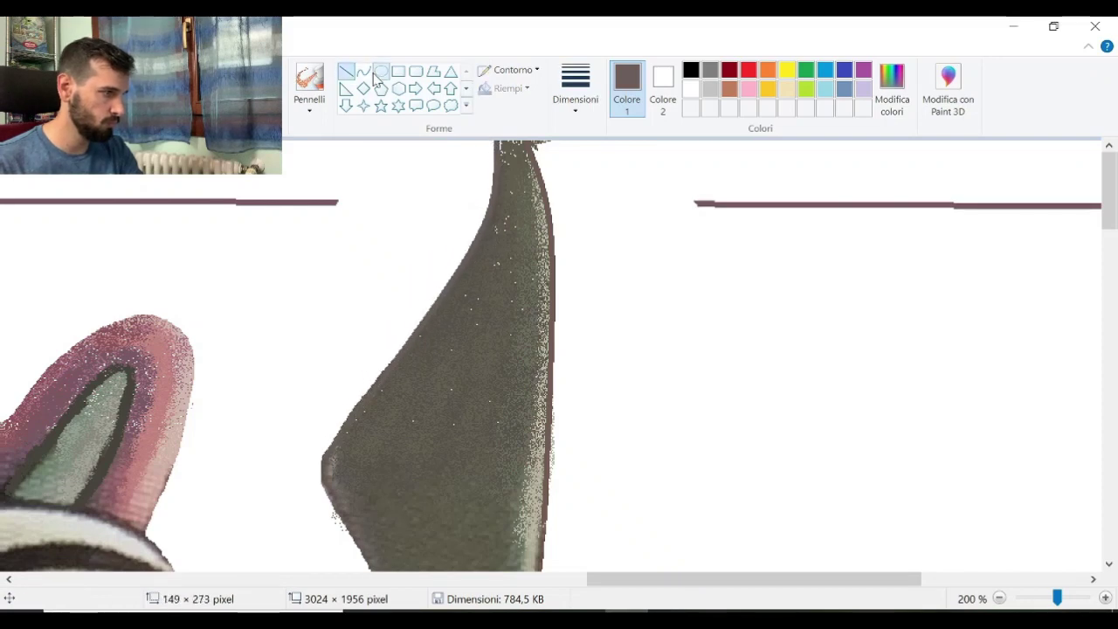
pyautogui.click(364, 70)
# Step: Draw a straight line from the upper horn tip to its left corner, outside the concave left edge
pyautogui.scroll(-3, 179, 392)
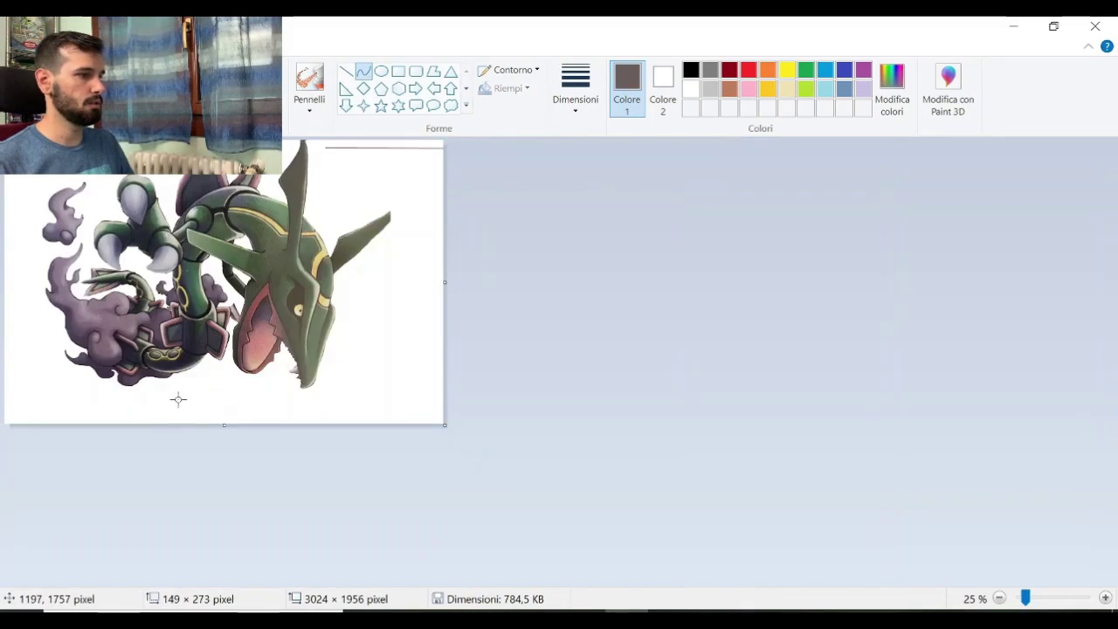
pyautogui.scroll(1, 168, 432)
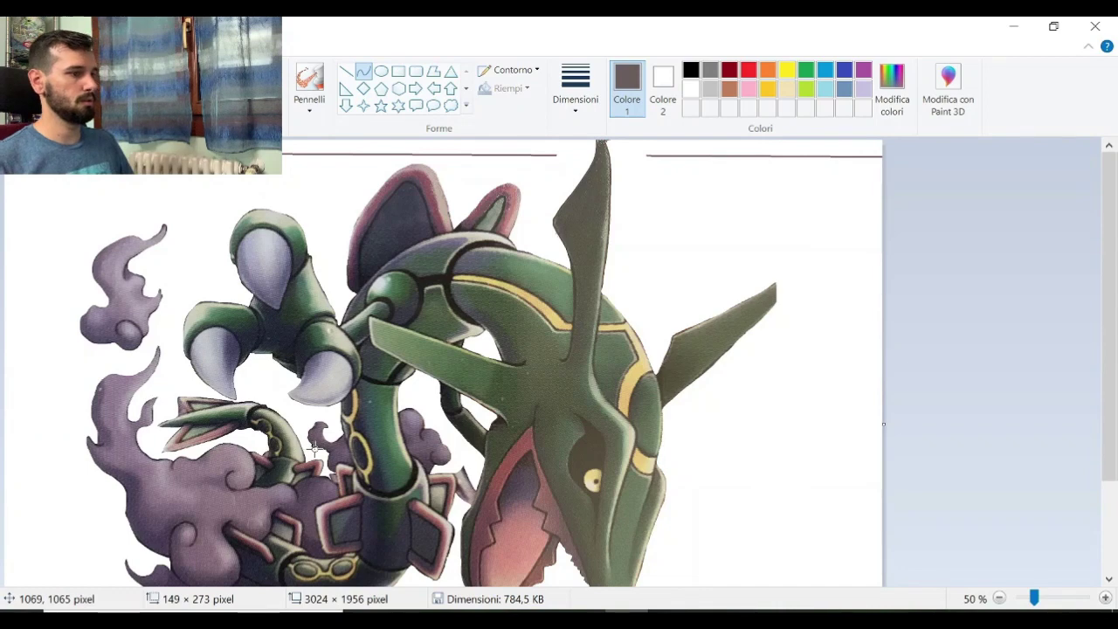
pyautogui.scroll(-1, 315, 449)
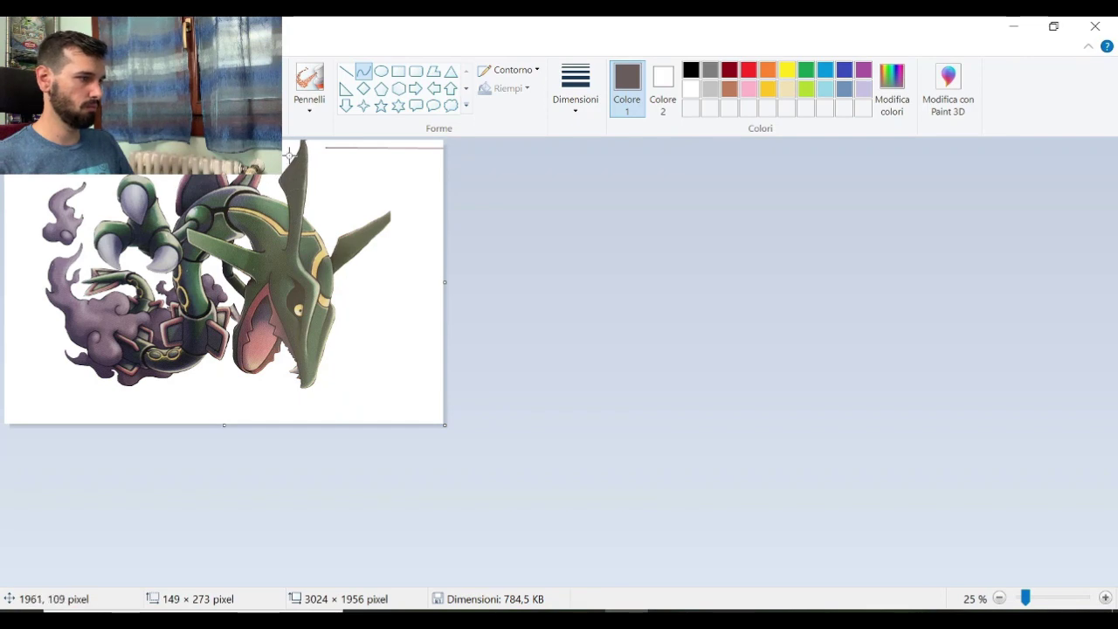
pyautogui.scroll(2, 288, 390)
pyautogui.moveTo(335, 580); pyautogui.dragTo(699, 596)
pyautogui.scroll(1, 595, 511)
pyautogui.moveTo(551, 580); pyautogui.dragTo(694, 576)
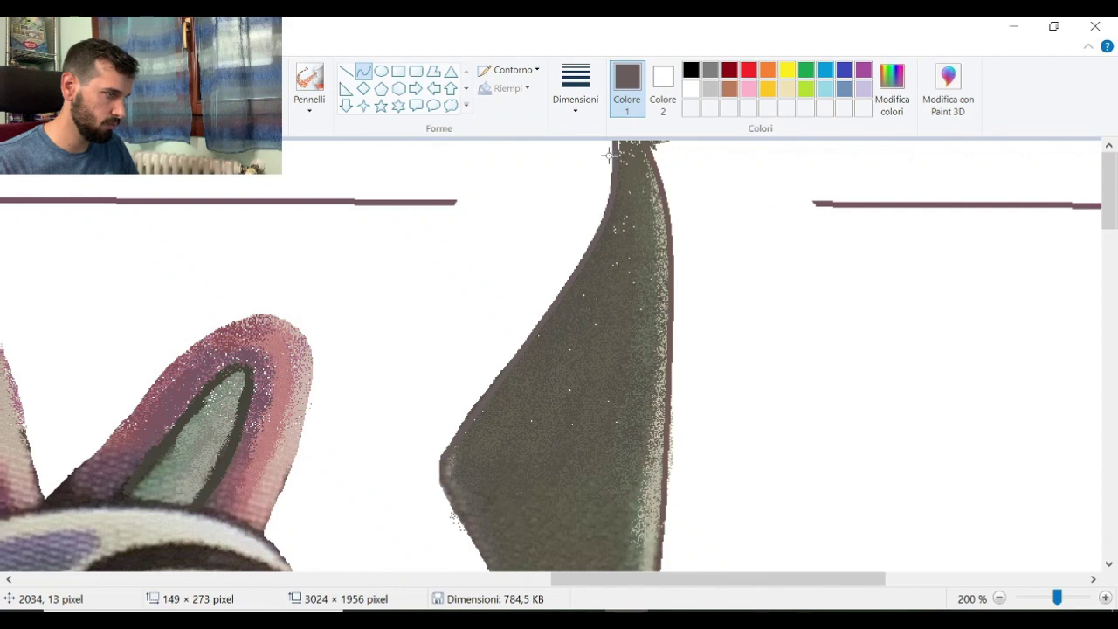
pyautogui.click(347, 70)
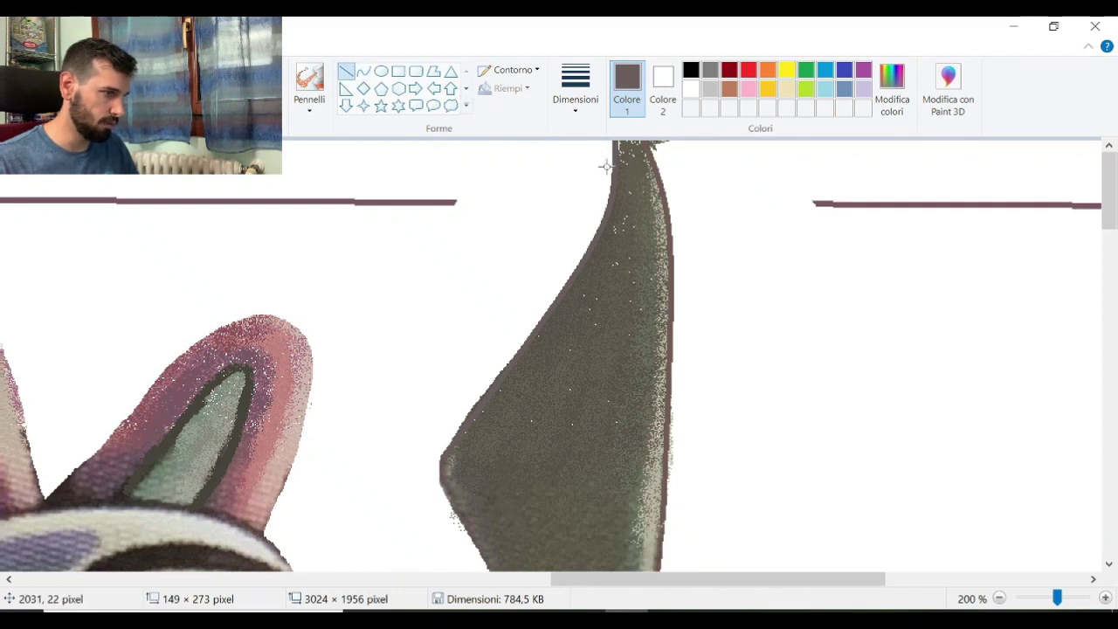
pyautogui.moveTo(607, 166); pyautogui.dragTo(443, 452)
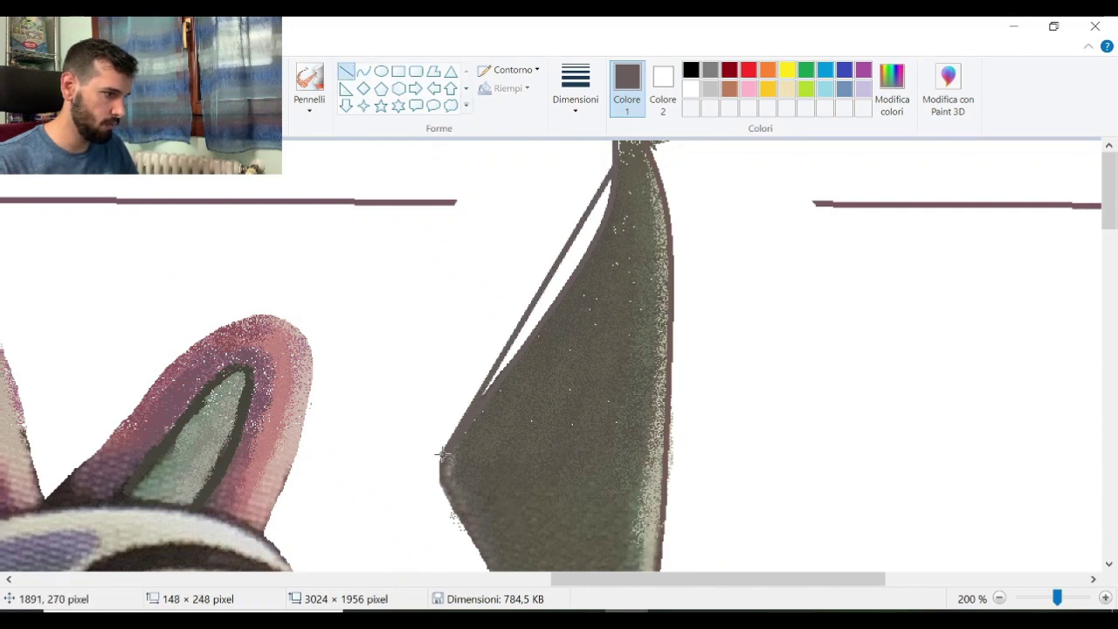
# Step: Paint the upper part of the gap between the straight line and the horn with green sampled from the horn
pyautogui.scroll(-2, 287, 250)
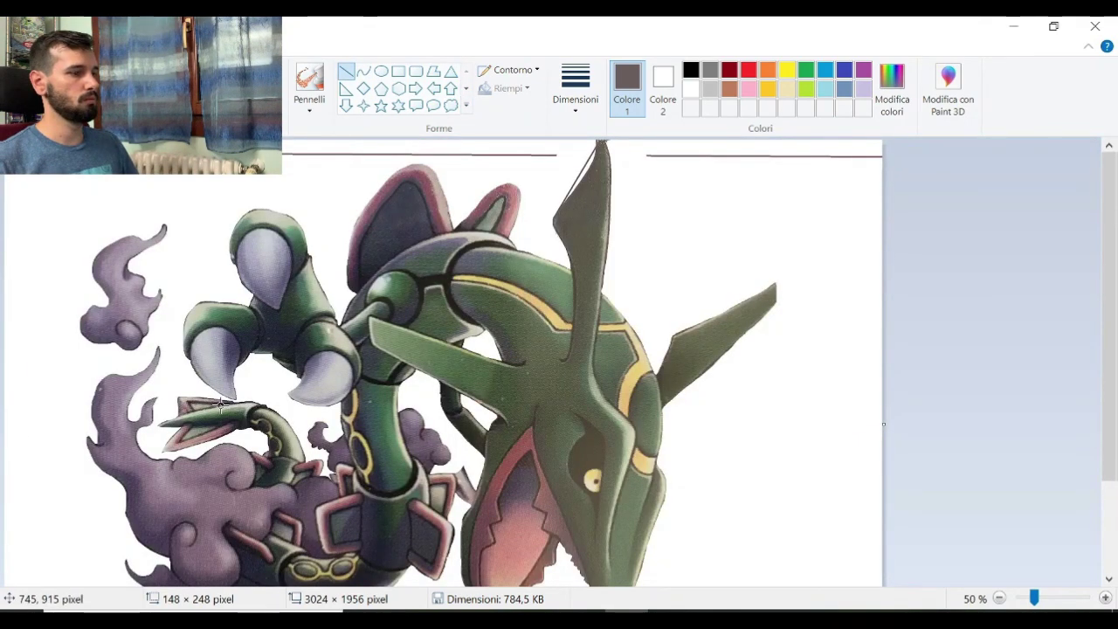
pyautogui.scroll(1, 311, 461)
pyautogui.scroll(2, 658, 486)
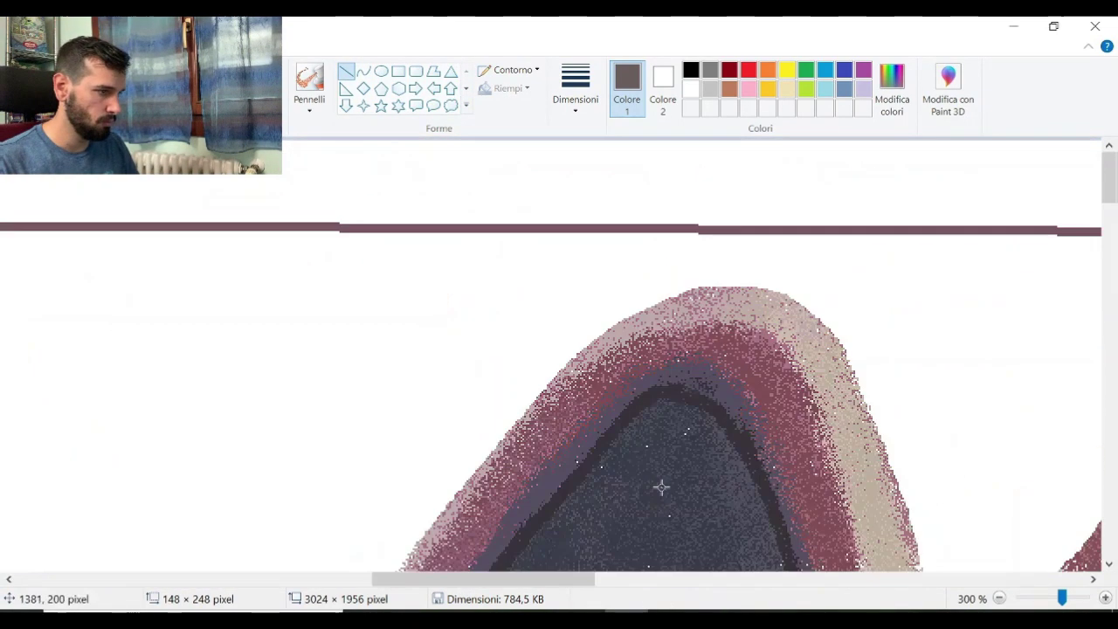
pyautogui.moveTo(594, 580); pyautogui.dragTo(846, 599)
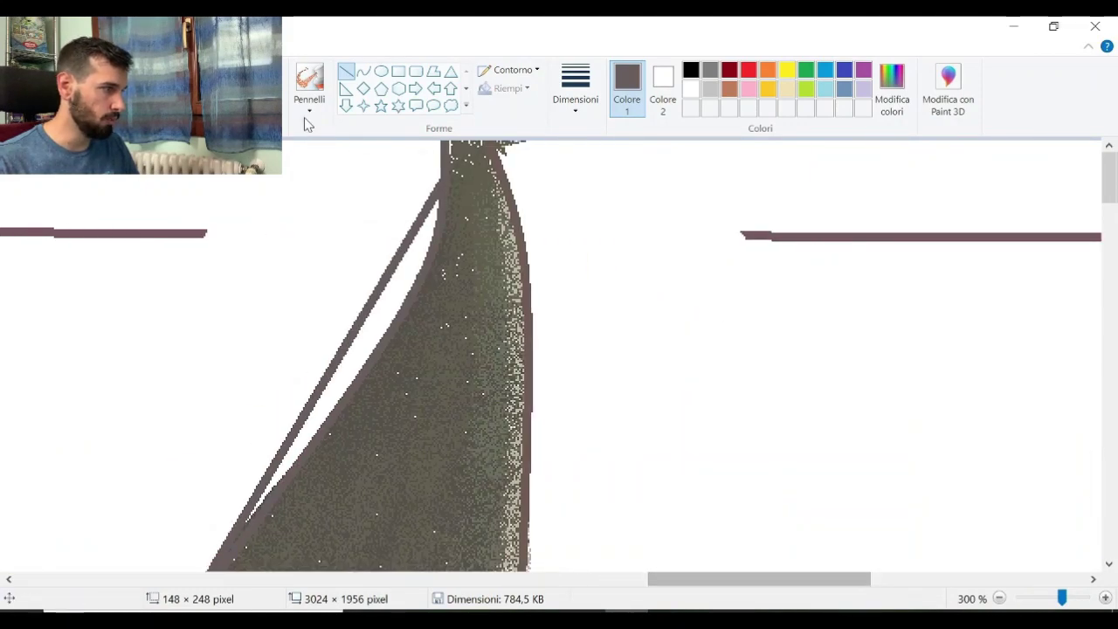
pyautogui.click(251, 93)
pyautogui.click(432, 326)
pyautogui.moveTo(396, 312); pyautogui.dragTo(390, 326)
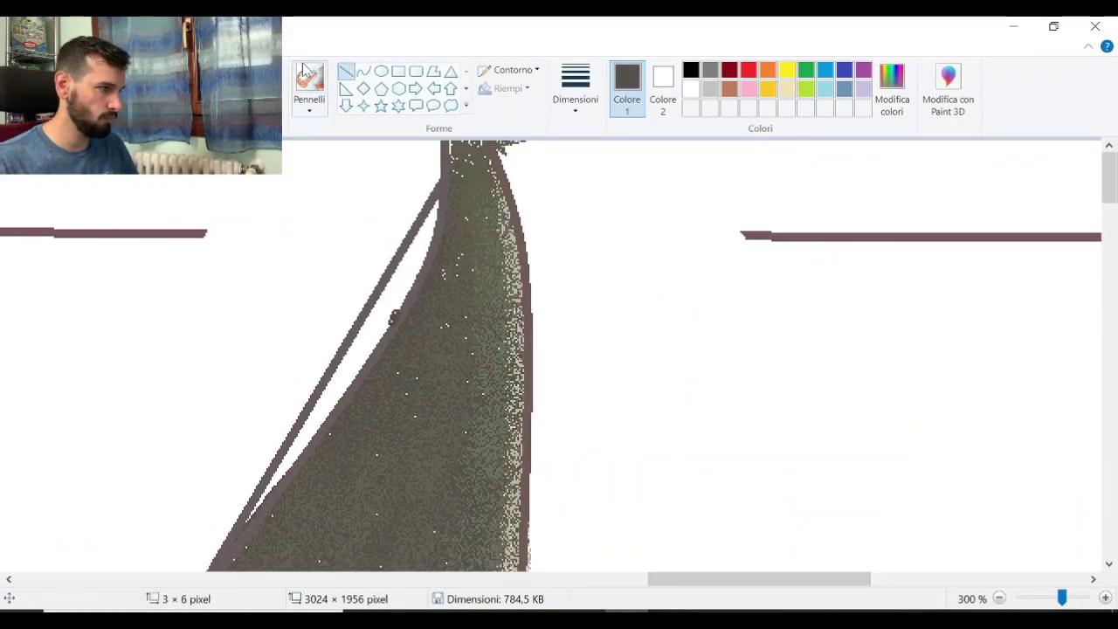
pyautogui.hotkey('ctrl', 'z')
pyautogui.click(309, 80)
pyautogui.moveTo(441, 206); pyautogui.dragTo(341, 379)
# Step: Change the brush size and fill the rest of the gap down to the horn's corner, resampling the horn's green
pyautogui.click(576, 89)
pyautogui.click(579, 247)
pyautogui.moveTo(255, 522)
pyautogui.mouseDown()
pyautogui.moveTo(341, 382)
pyautogui.moveTo(274, 501)
pyautogui.mouseUp()
pyautogui.click(250, 92)
pyautogui.click(443, 228)
pyautogui.moveTo(421, 258); pyautogui.dragTo(268, 519)
pyautogui.scroll(-3, 268, 520)
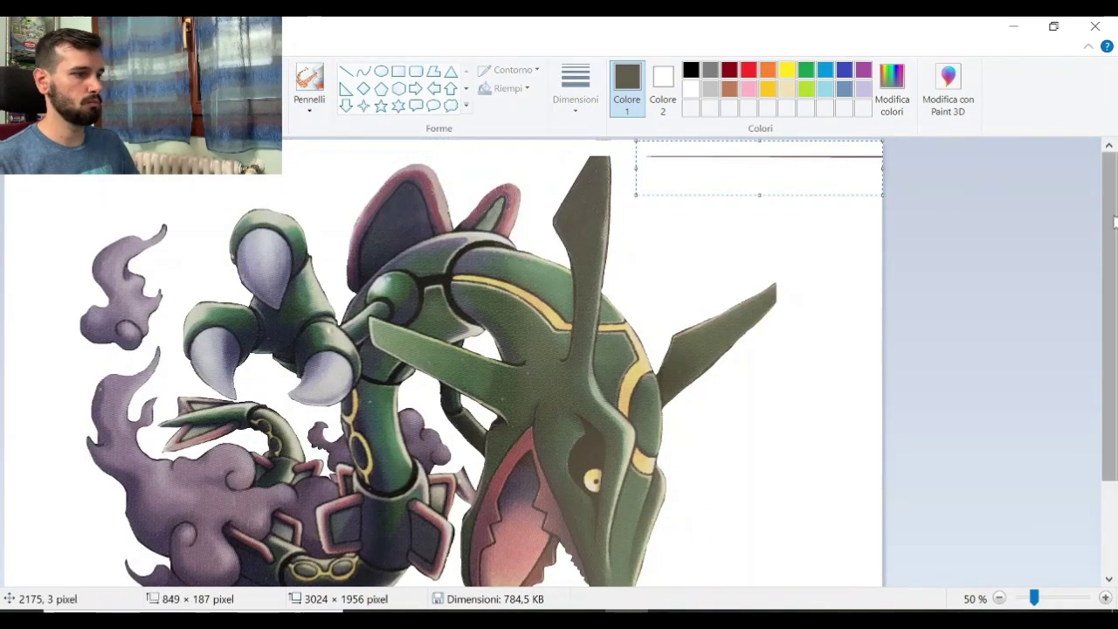
pyautogui.scroll(-1, 223, 374)
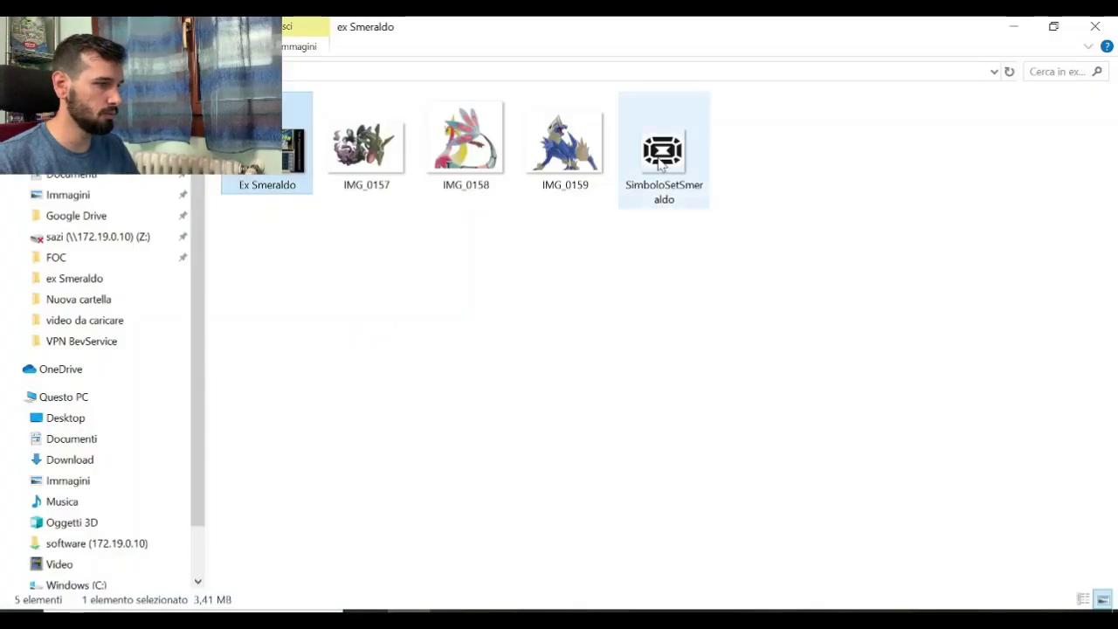
# Step: Open the SimboloSetSmeraldo image for editing and copy the set symbol
pyautogui.rightClick(660, 166)
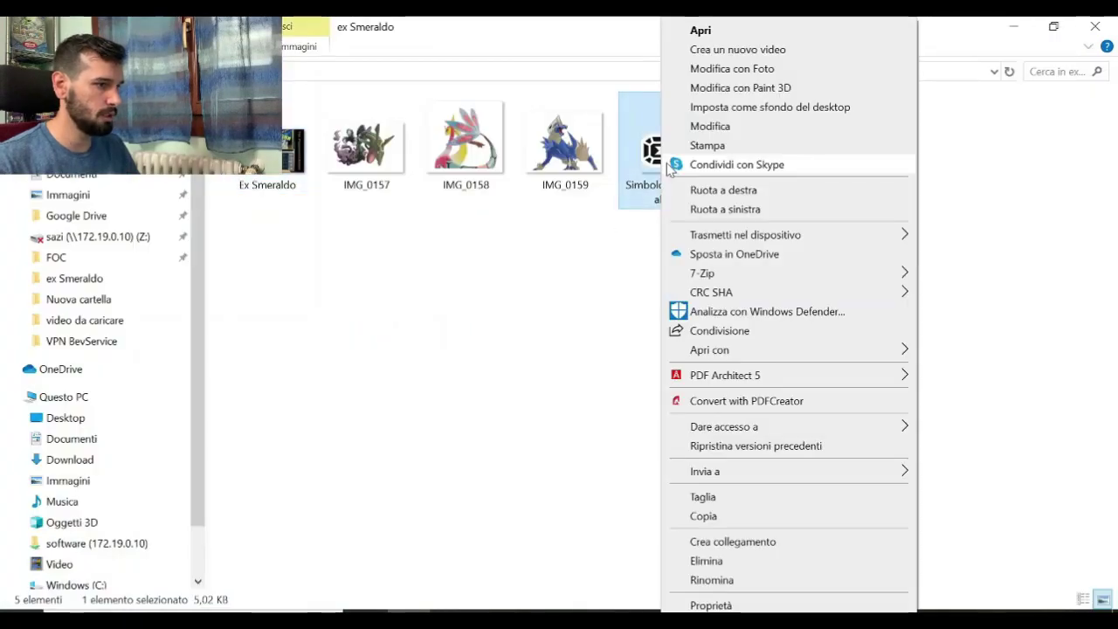
pyautogui.click(690, 127)
pyautogui.scroll(2, 66, 287)
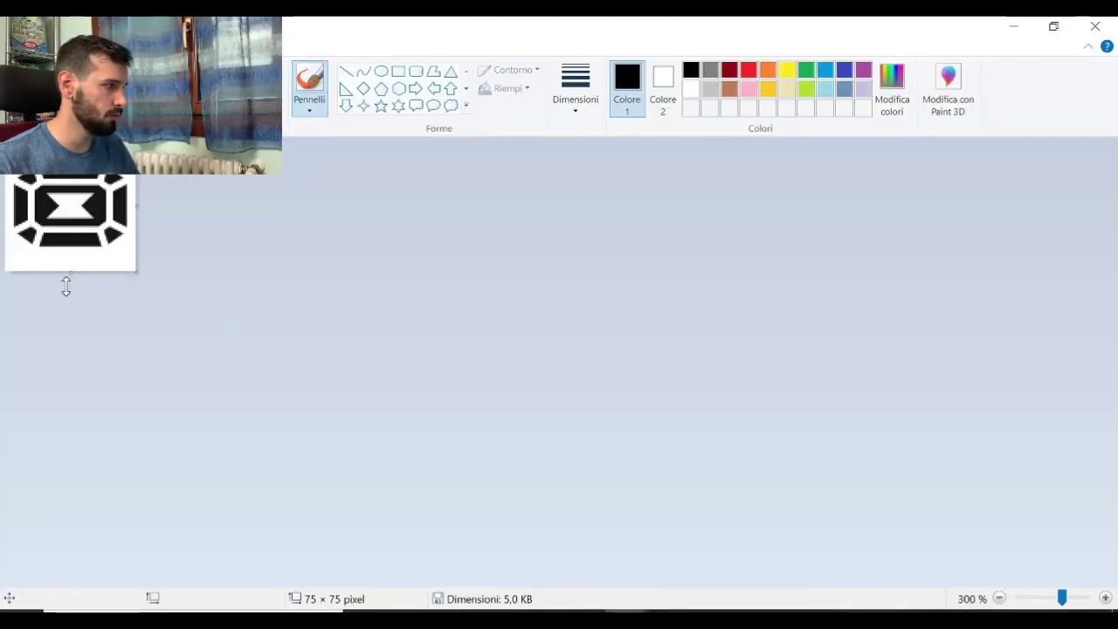
pyautogui.click(112, 77)
pyautogui.moveTo(7, 176); pyautogui.dragTo(138, 255)
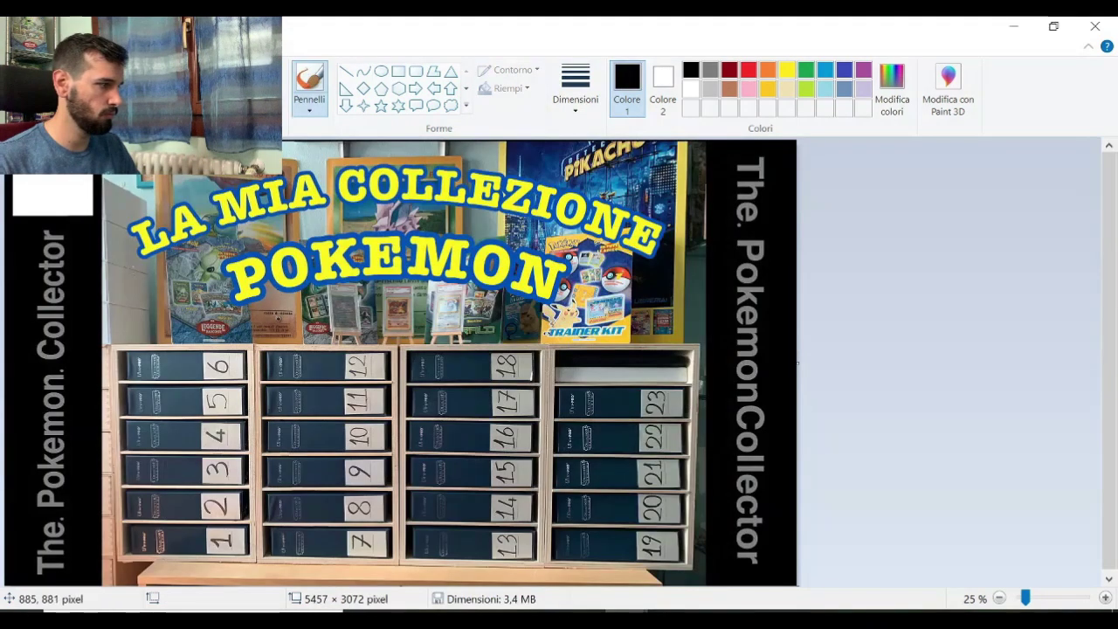
# Step: Switch to the Ex Smeraldo image, paste the symbol over the white box in its upper-left corner and enlarge it
pyautogui.click(599, 562)
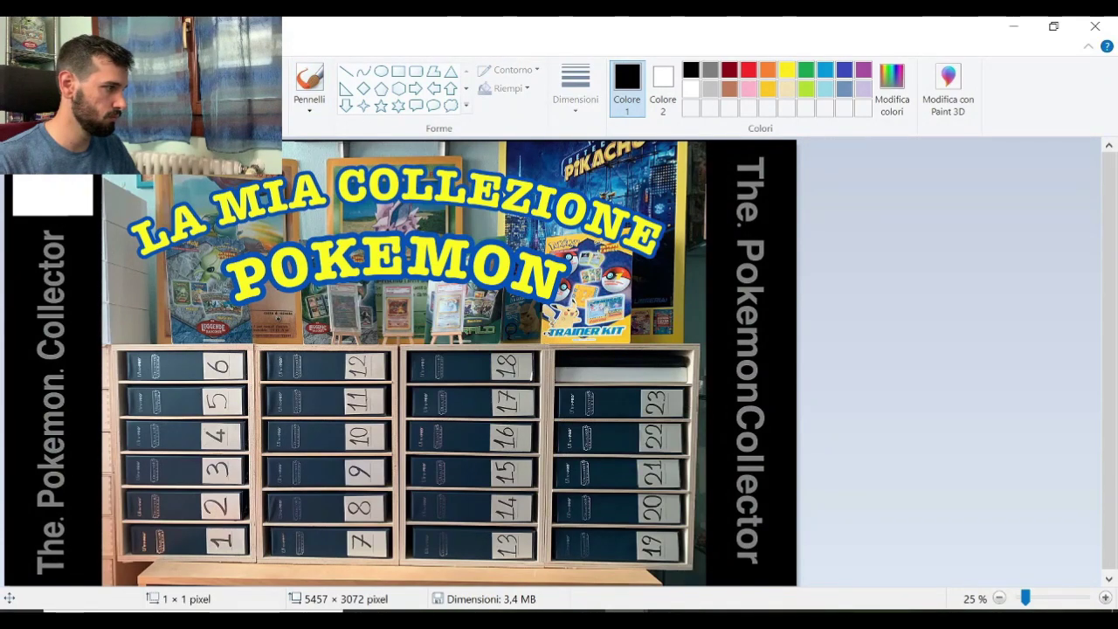
pyautogui.scroll(3, 56, 192)
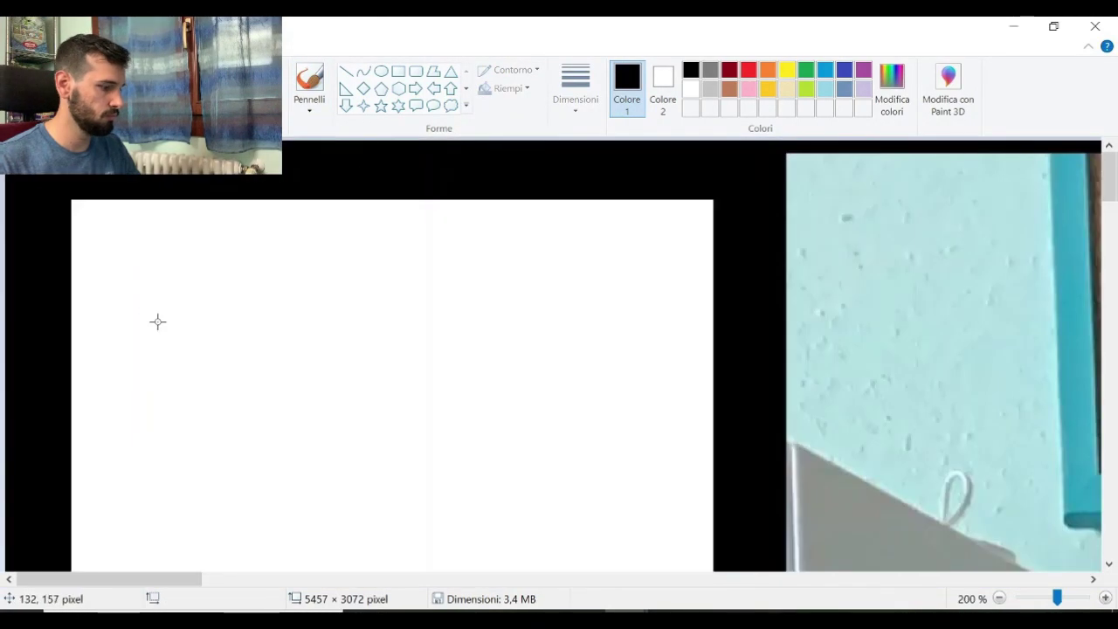
pyautogui.hotkey('ctrl', 'v')
pyautogui.moveTo(49, 179); pyautogui.dragTo(203, 295)
pyautogui.moveTo(242, 330)
pyautogui.mouseDown()
pyautogui.moveTo(529, 536)
pyautogui.moveTo(599, 550)
pyautogui.mouseUp()
# Step: Adjust the pasted symbol's size and position so it fits centred inside the white box
pyautogui.scroll(-1, 304, 403)
pyautogui.moveTo(69, 188); pyautogui.dragTo(307, 351)
pyautogui.moveTo(224, 312); pyautogui.dragTo(200, 317)
pyautogui.moveTo(281, 355); pyautogui.dragTo(345, 414)
pyautogui.moveTo(232, 357); pyautogui.dragTo(225, 349)
pyautogui.scroll(-2, 225, 348)
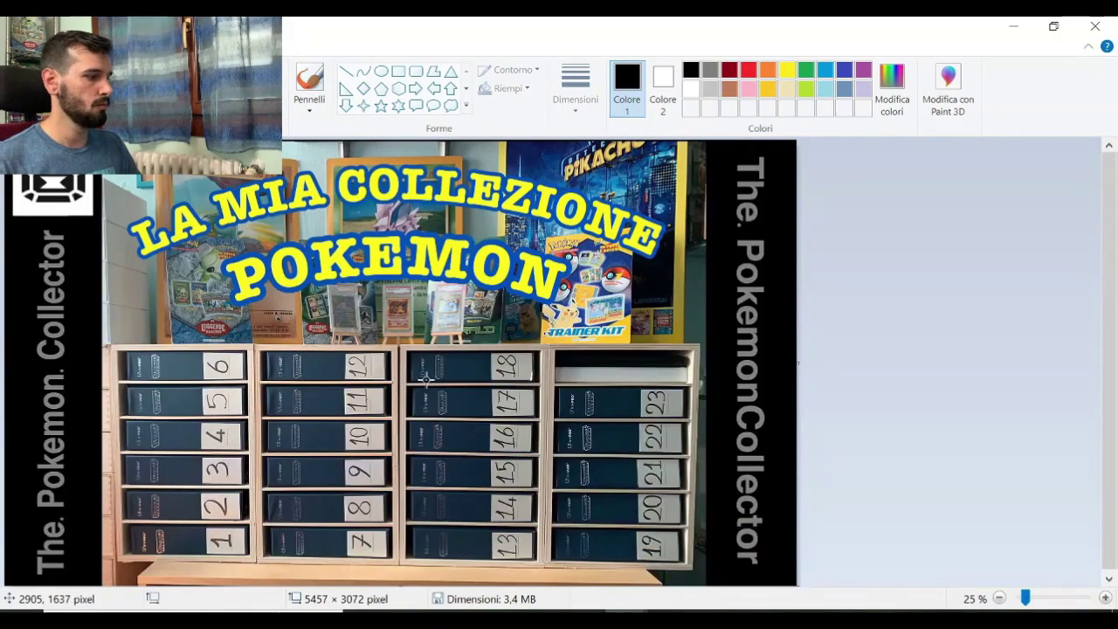
# Step: Select the whole Rayquaza artwork in the IMG_0157 image, copy it, and return to the Ex Smeraldo image
pyautogui.hotkey('alt', 'Tab')
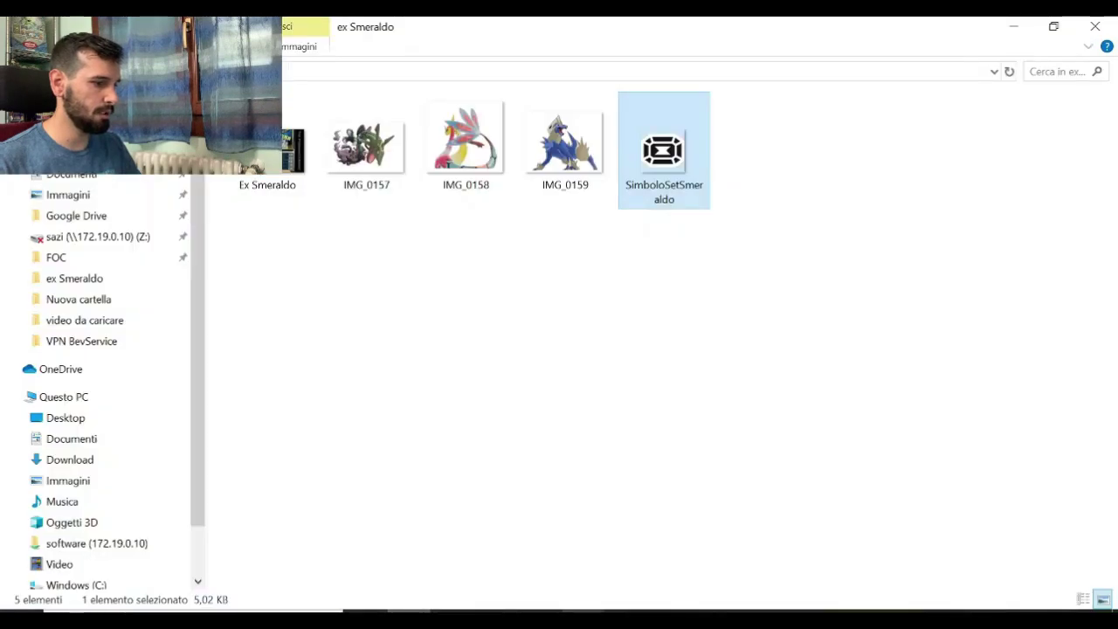
pyautogui.moveTo(603, 611)
pyautogui.click(437, 559)
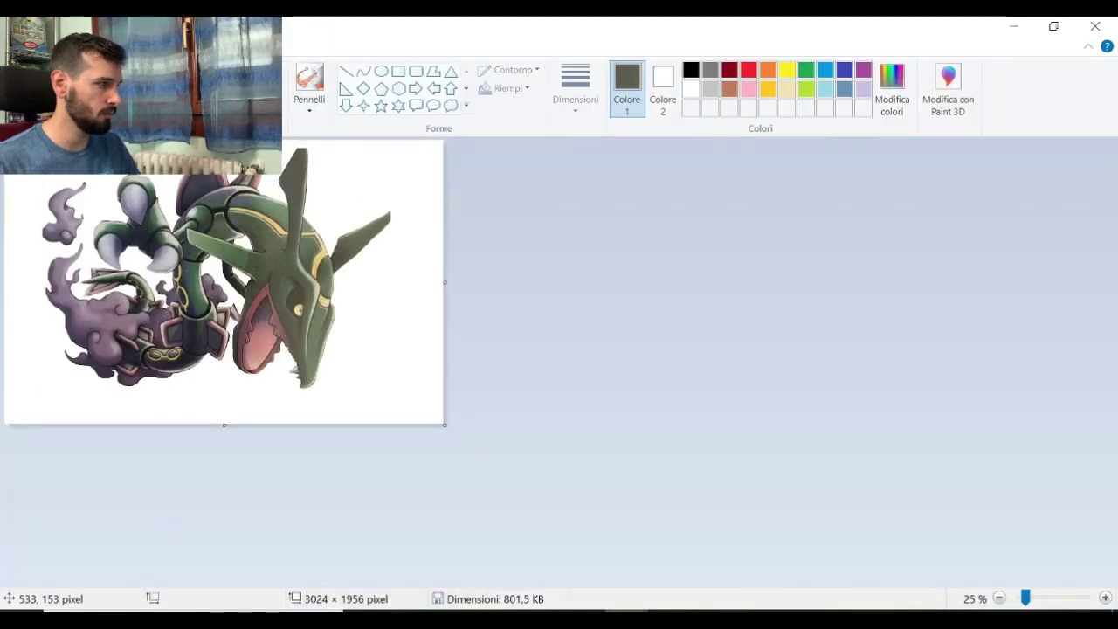
pyautogui.moveTo(383, 399); pyautogui.dragTo(404, 397)
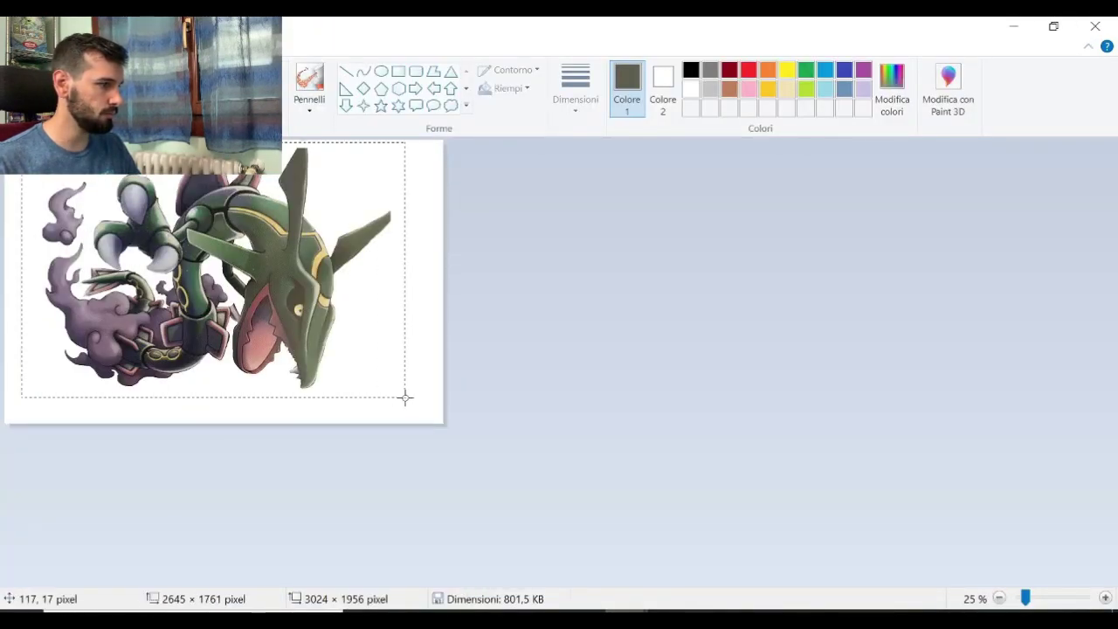
pyautogui.moveTo(676, 606)
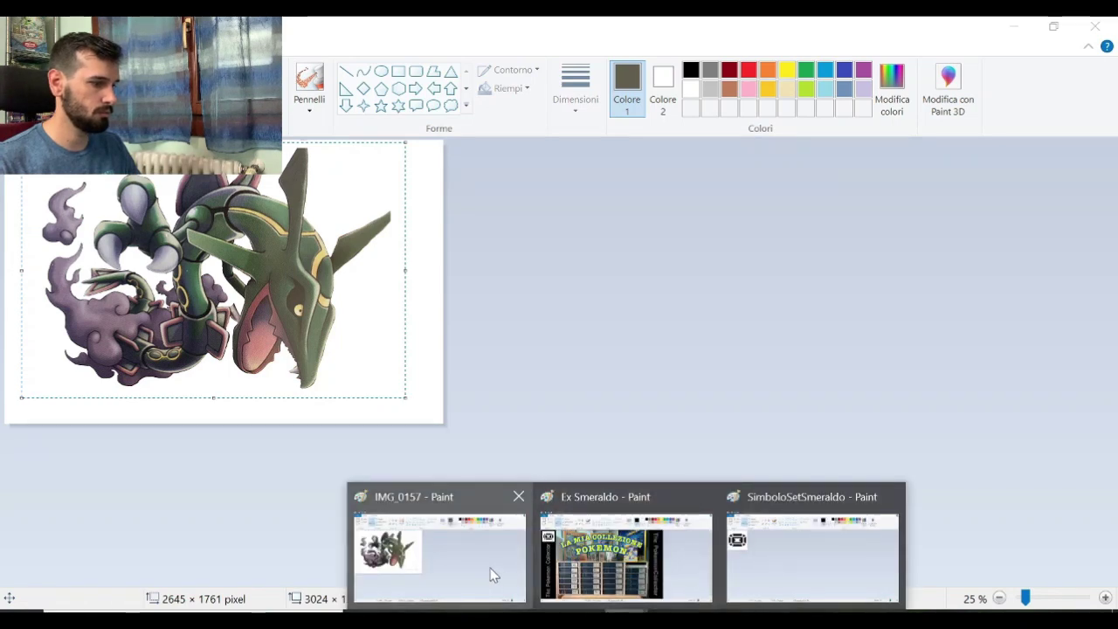
pyautogui.click(599, 550)
pyautogui.hotkey('ctrl', 'v')
pyautogui.click(115, 108)
pyautogui.click(164, 264)
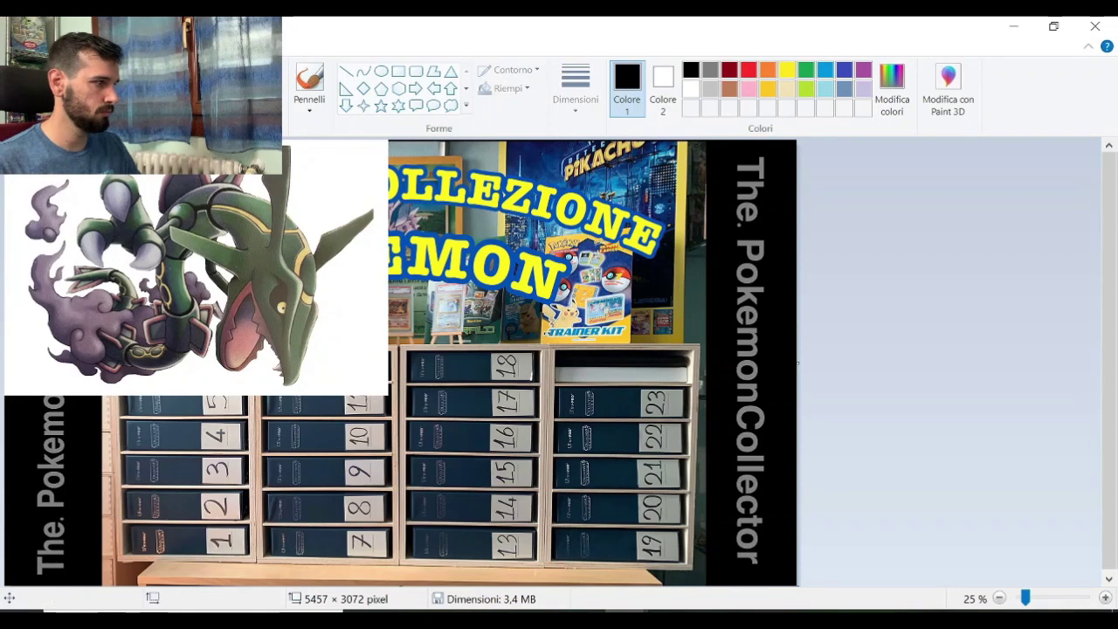
pyautogui.hotkey('ctrl', 'z')
# Step: Paste the Rayquaza artwork with transparent selection and move it to the upper-right corner of the Ex Smeraldo image
pyautogui.hotkey('ctrl', 'v')
pyautogui.click(87, 105)
pyautogui.click(149, 262)
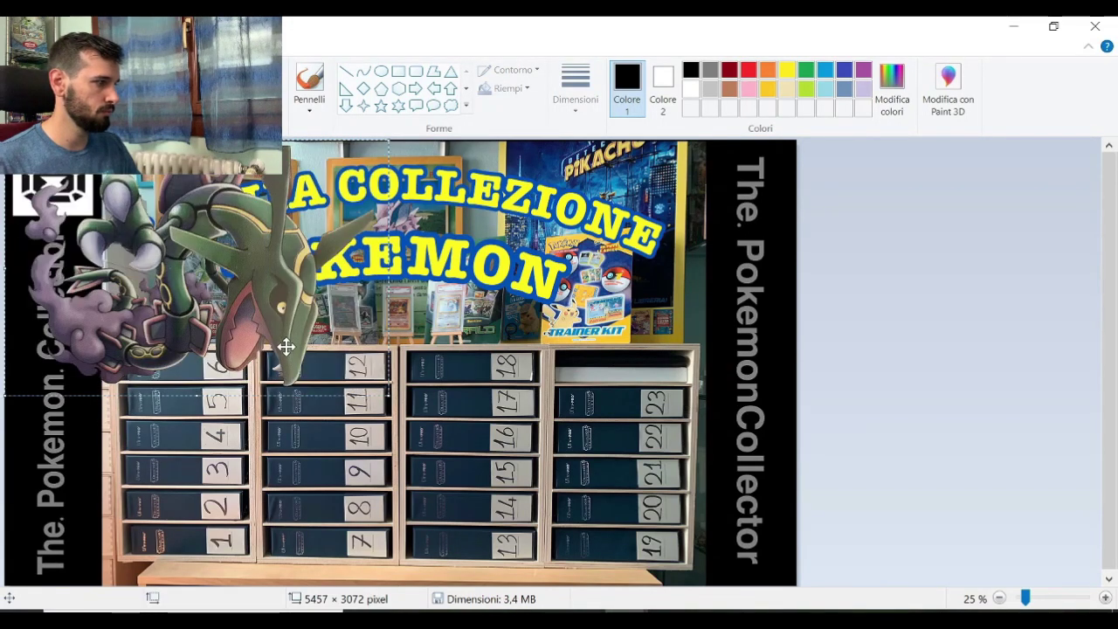
pyautogui.moveTo(296, 298); pyautogui.dragTo(685, 298)
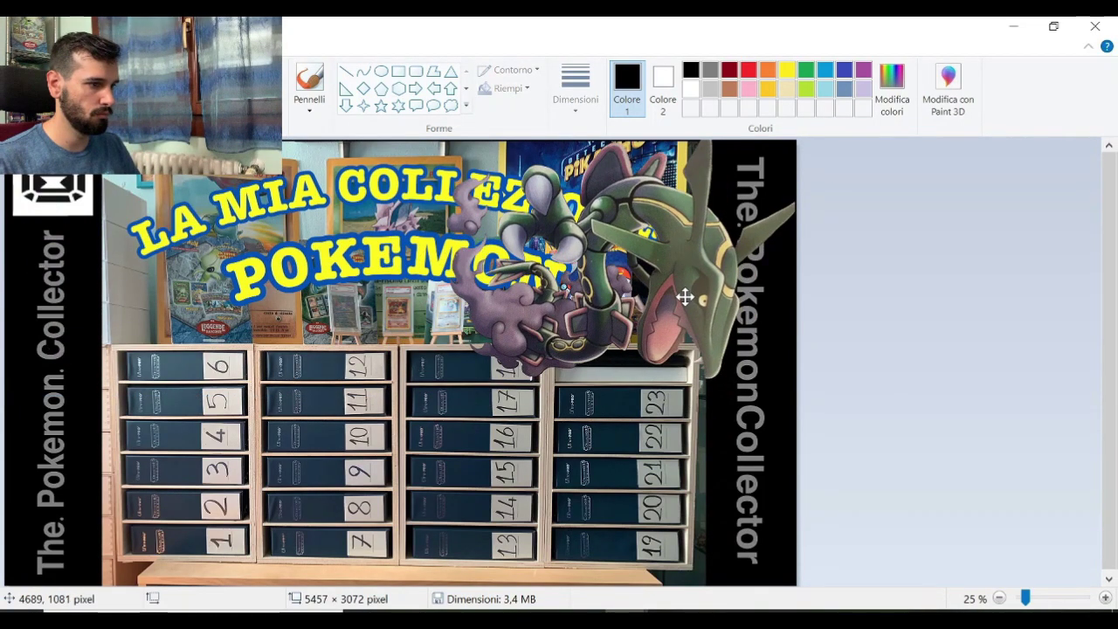
pyautogui.moveTo(685, 297); pyautogui.dragTo(684, 297)
# Step: Scale the pasted Rayquaza to about 2412 × 1548 pixels and settle it above the shelves in the upper-right corner
pyautogui.moveTo(420, 388); pyautogui.dragTo(473, 363)
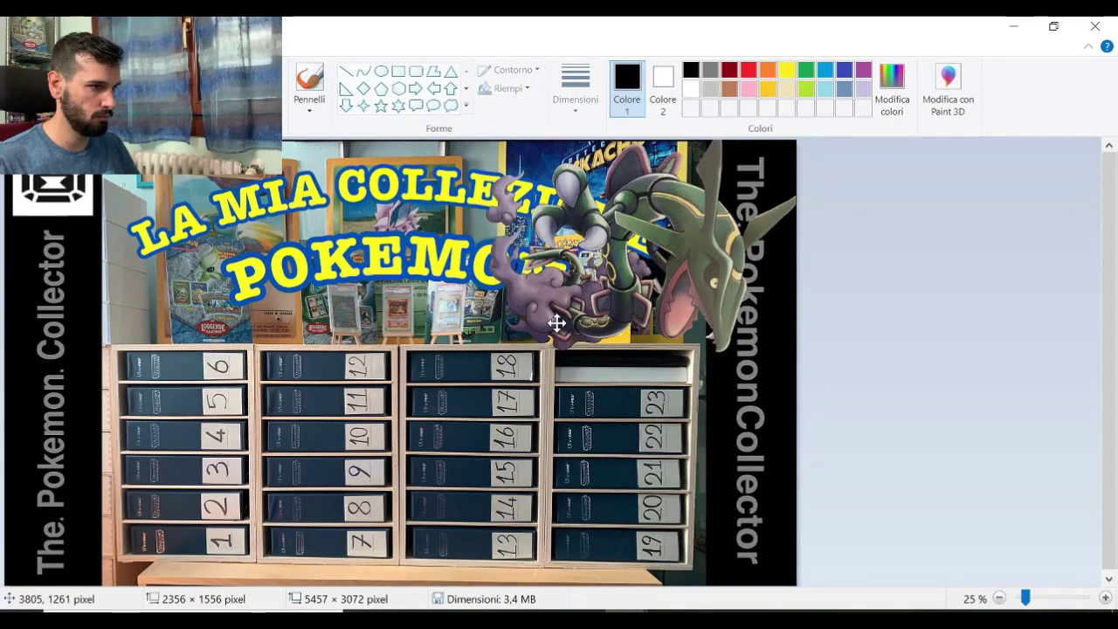
pyautogui.moveTo(631, 361); pyautogui.dragTo(632, 347)
pyautogui.moveTo(469, 353); pyautogui.dragTo(463, 362)
pyautogui.moveTo(463, 251); pyautogui.dragTo(459, 252)
pyautogui.moveTo(608, 268); pyautogui.dragTo(612, 264)
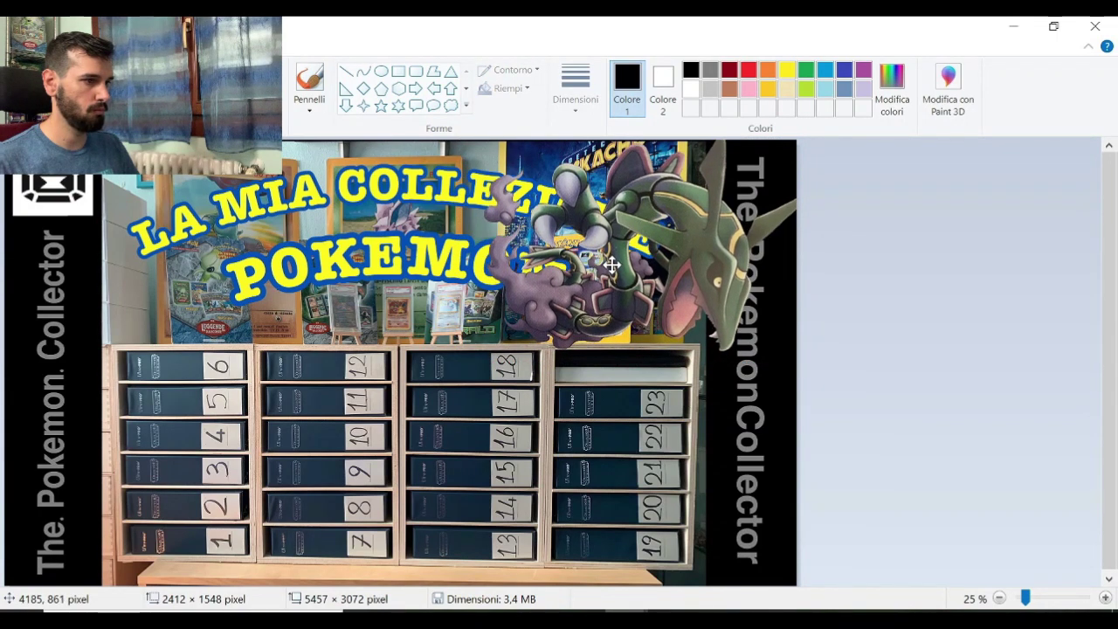
pyautogui.click(357, 296)
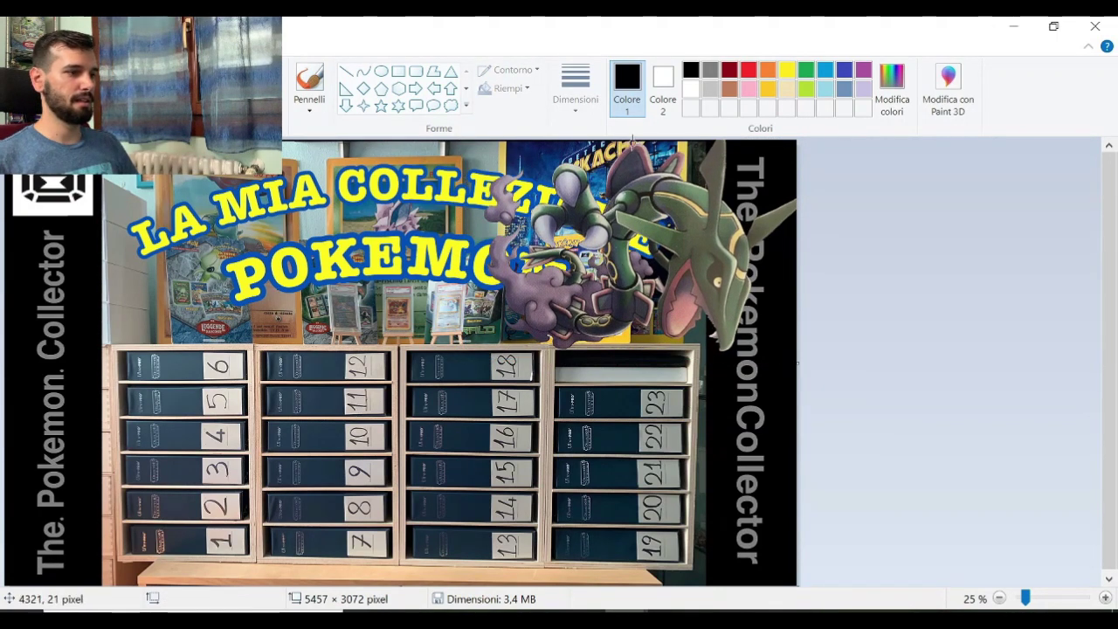
# Step: Open the IMG_0158 image for editing, select the whole Milotic artwork and copy it
pyautogui.click(486, 611)
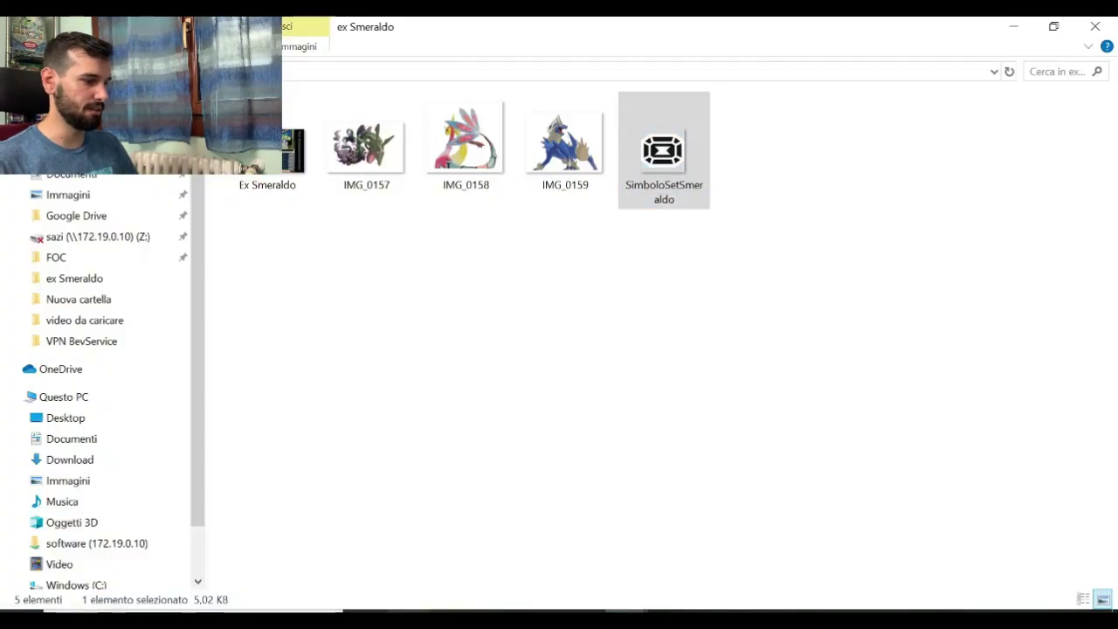
pyautogui.rightClick(472, 149)
pyautogui.click(526, 126)
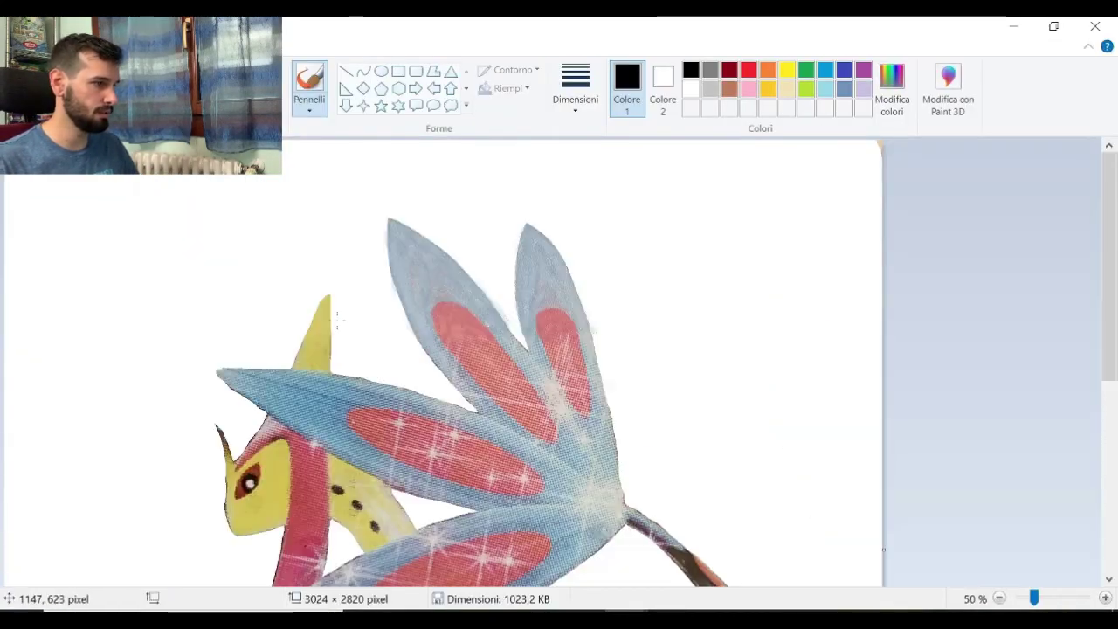
pyautogui.scroll(-1, 338, 320)
pyautogui.click(109, 79)
pyautogui.moveTo(40, 167)
pyautogui.mouseDown()
pyautogui.moveTo(157, 337)
pyautogui.moveTo(379, 503)
pyautogui.mouseUp()
pyautogui.moveTo(446, 532); pyautogui.dragTo(433, 540)
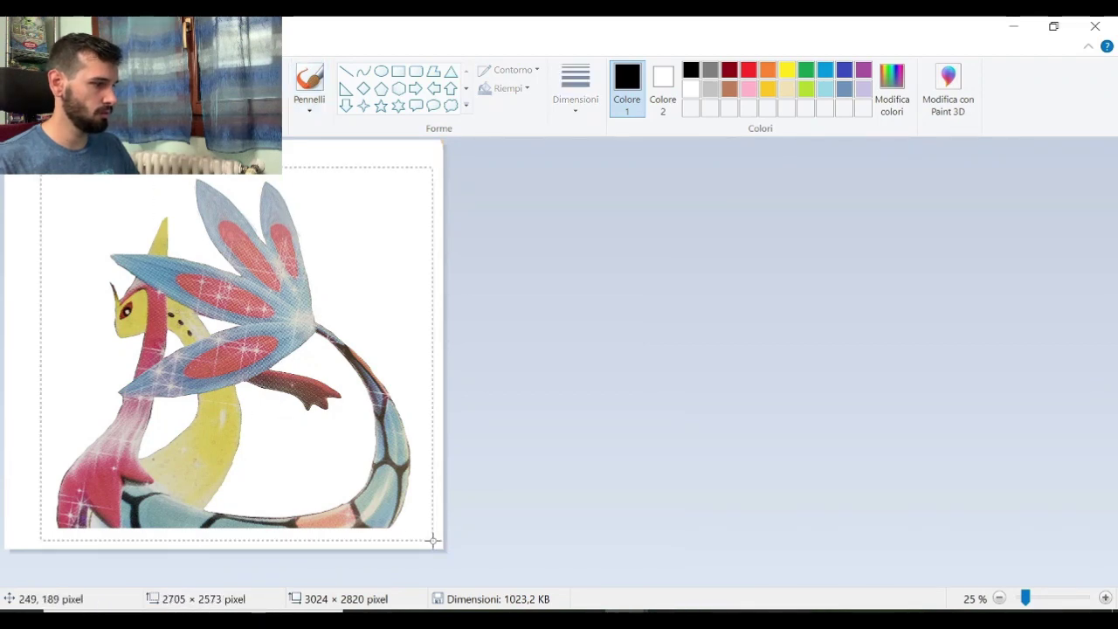
pyautogui.hotkey('ctrl', 'c')
# Step: Switch to the Ex Smeraldo image, paste the Milotic and shrink it to about 1652 × 1548 pixels
pyautogui.click(531, 556)
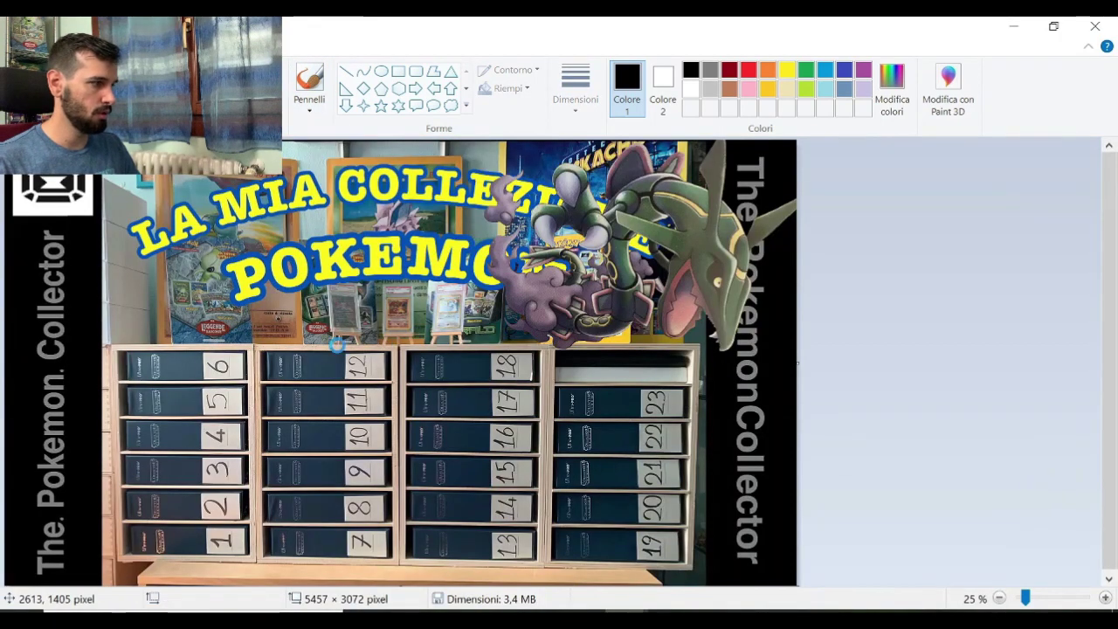
pyautogui.hotkey('ctrl', 'v')
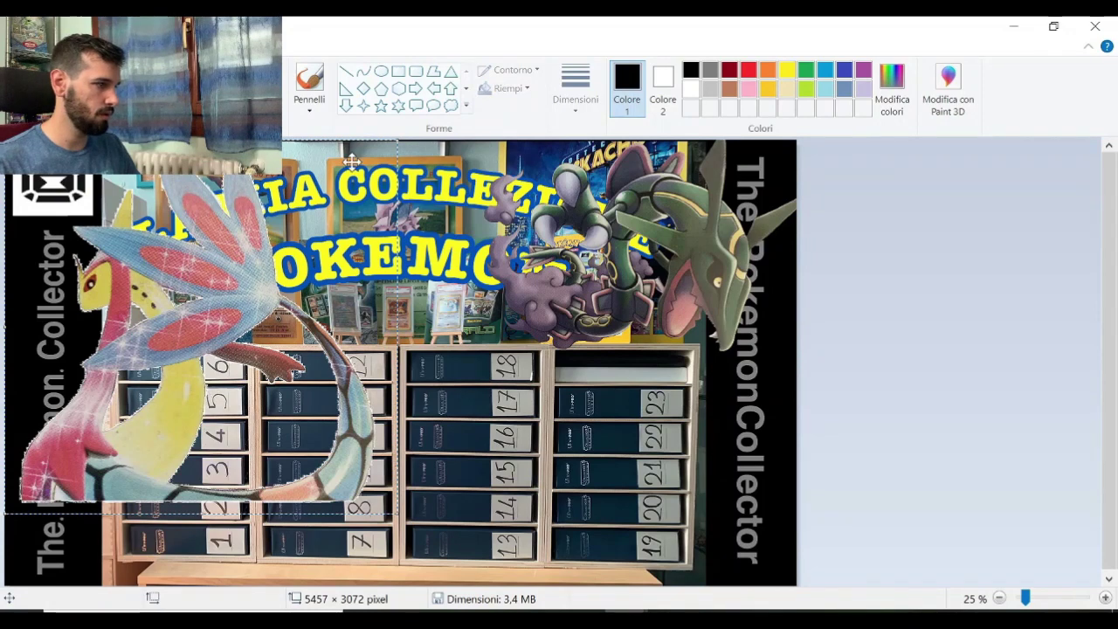
pyautogui.moveTo(395, 142); pyautogui.dragTo(245, 289)
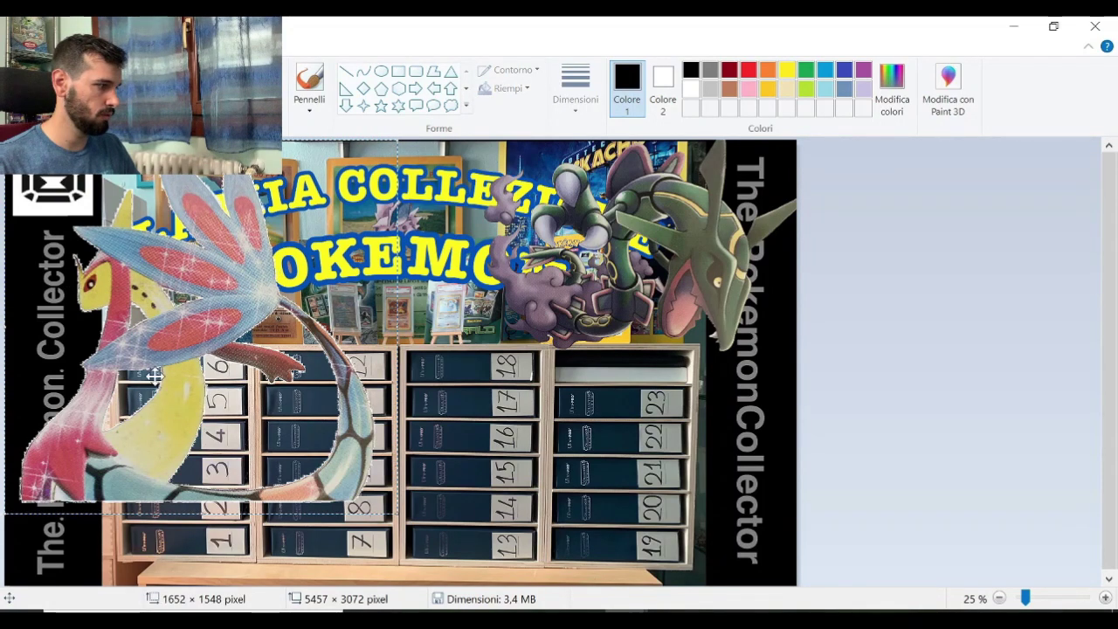
# Step: Flip the pasted Milotic horizontally and place it in the lower-left corner of the image
pyautogui.rightClick(127, 436)
pyautogui.moveTo(175, 390)
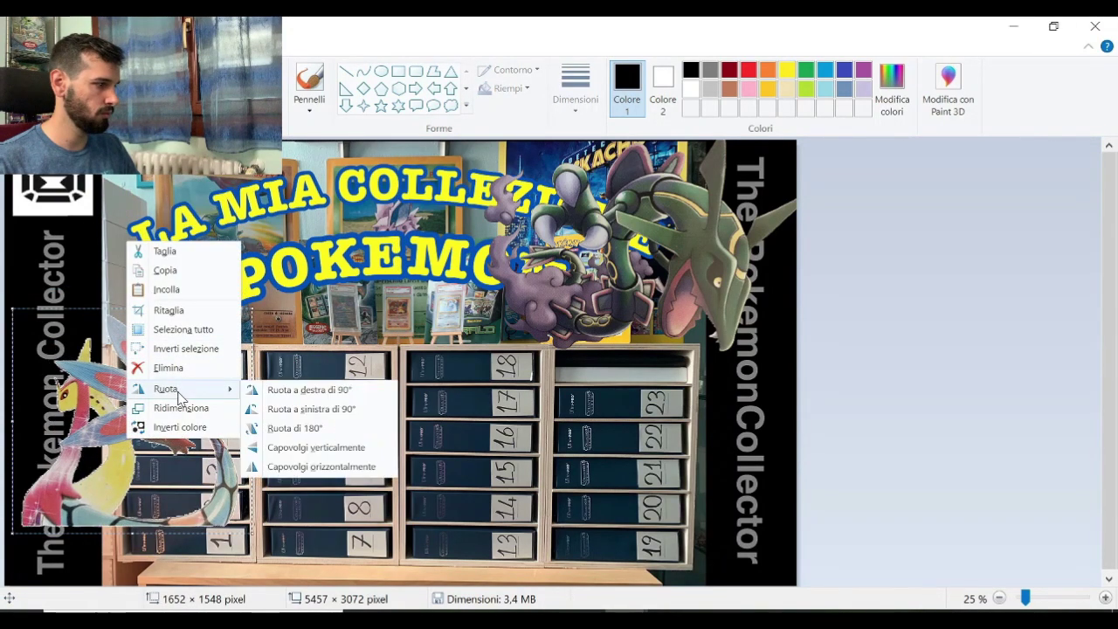
pyautogui.click(295, 466)
pyautogui.moveTo(117, 464); pyautogui.dragTo(100, 527)
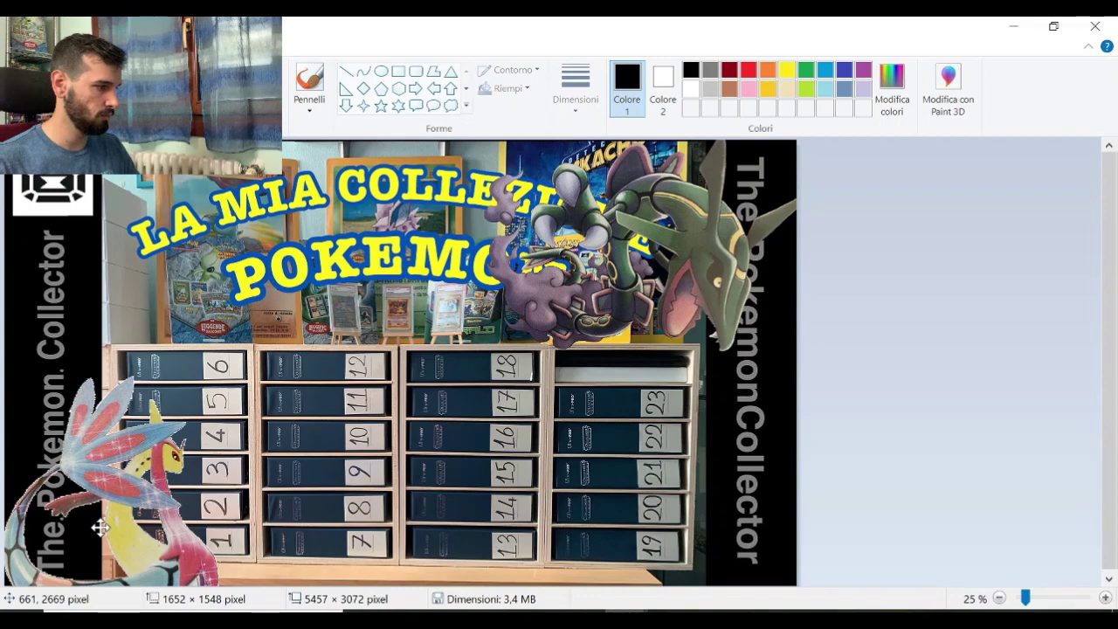
pyautogui.click(344, 489)
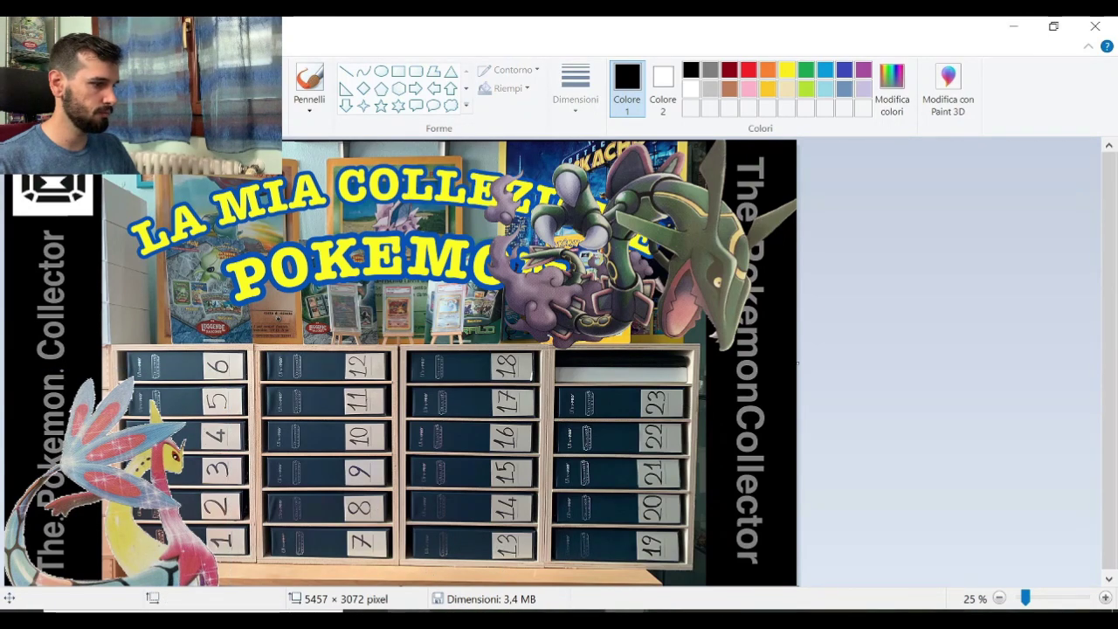
# Step: Open the IMG_0159 image for editing and select and copy the whole blue Manectric artwork
pyautogui.hotkey('alt', 'Tab')
pyautogui.click(562, 173)
pyautogui.rightClick(561, 172)
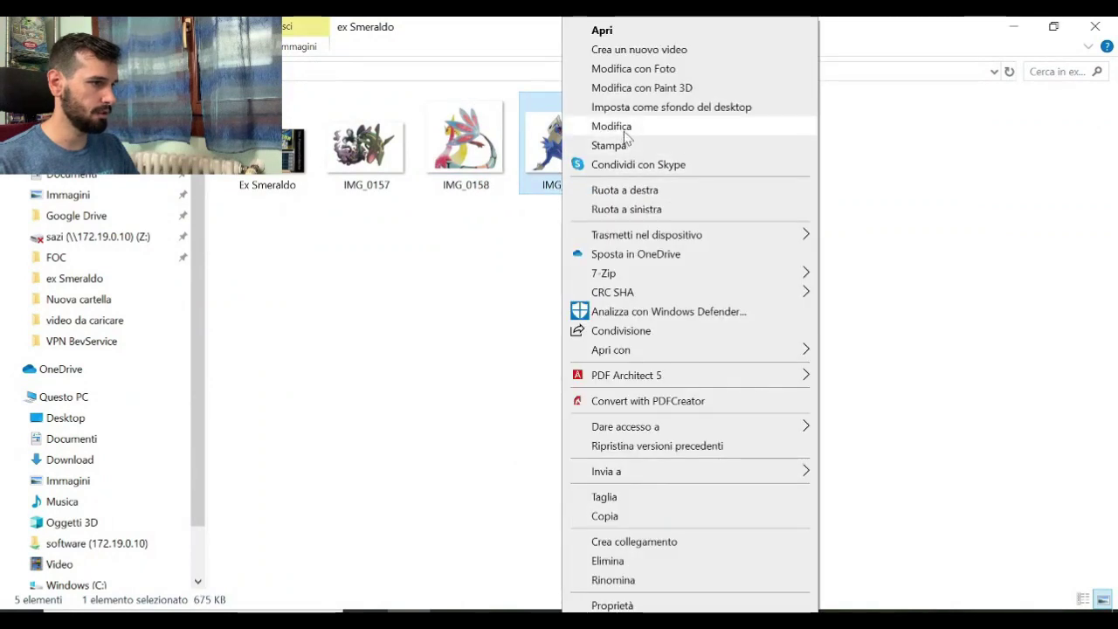
pyautogui.click(611, 126)
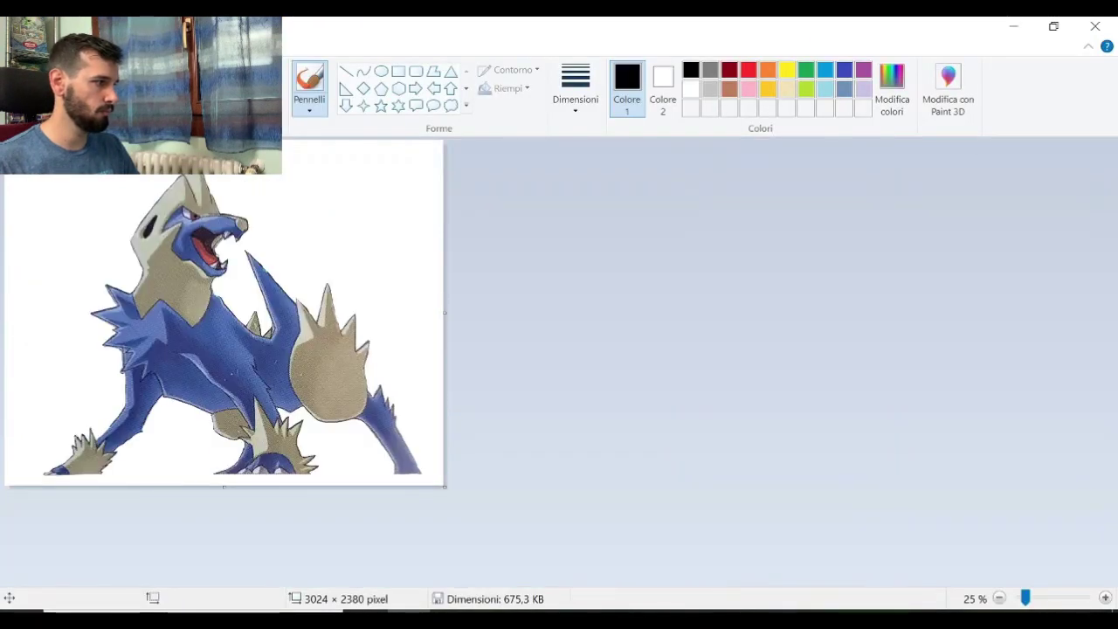
pyautogui.click(122, 79)
pyautogui.moveTo(28, 146); pyautogui.dragTo(435, 479)
# Step: Switch to the Ex Smeraldo image, paste the Manectric and shrink it to about 1552 × 1392 pixels
pyautogui.click(694, 582)
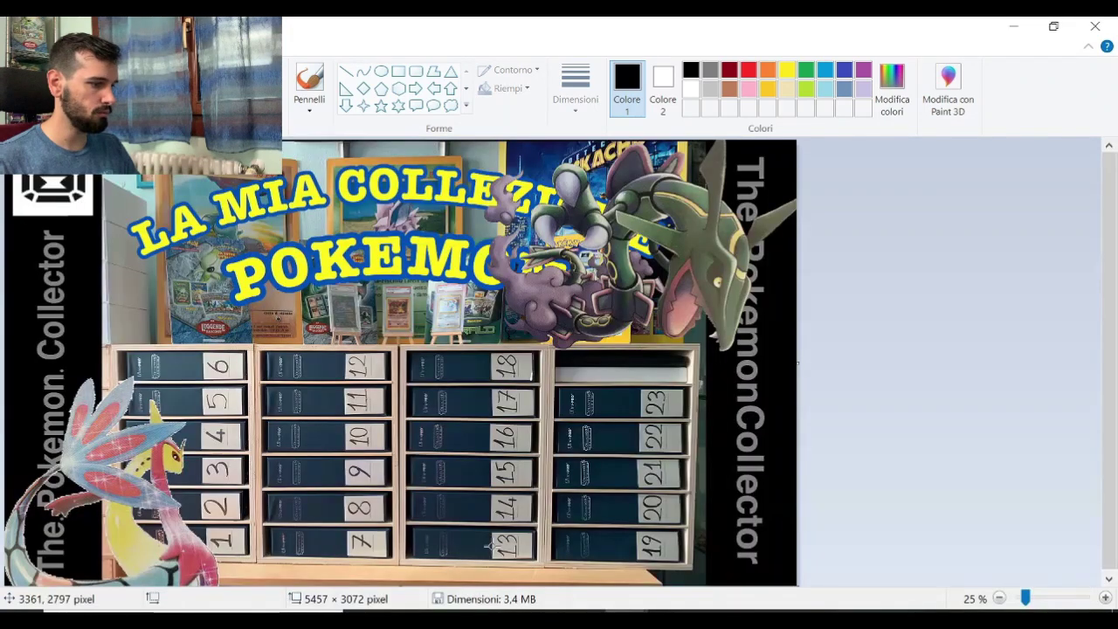
pyautogui.hotkey('ctrl', 'v')
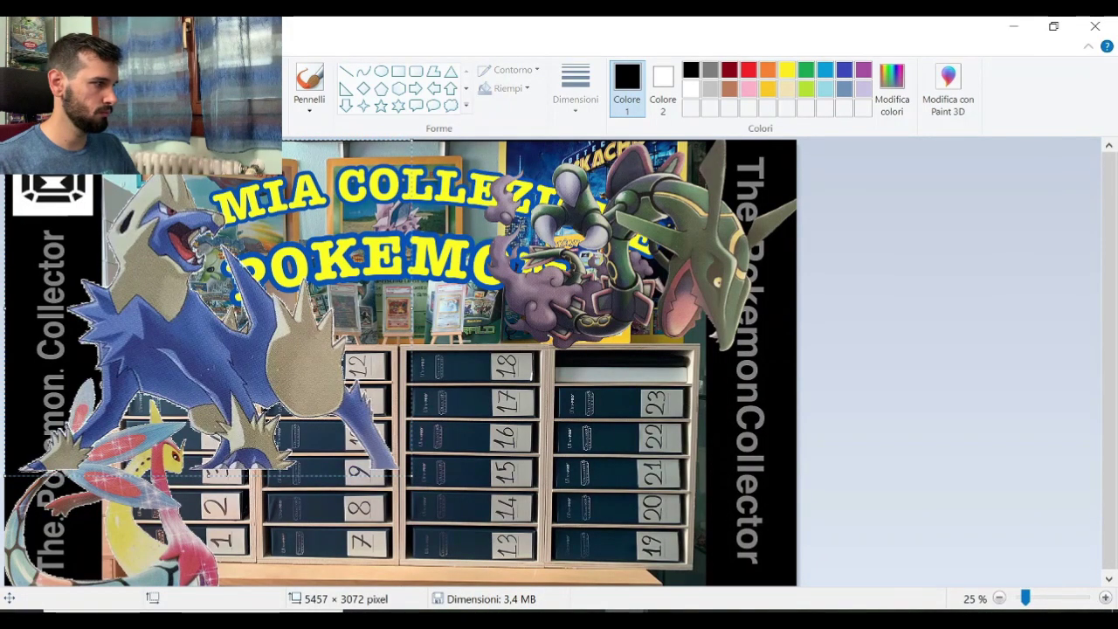
pyautogui.moveTo(162, 231); pyautogui.dragTo(200, 253)
pyautogui.moveTo(118, 213); pyautogui.dragTo(225, 297)
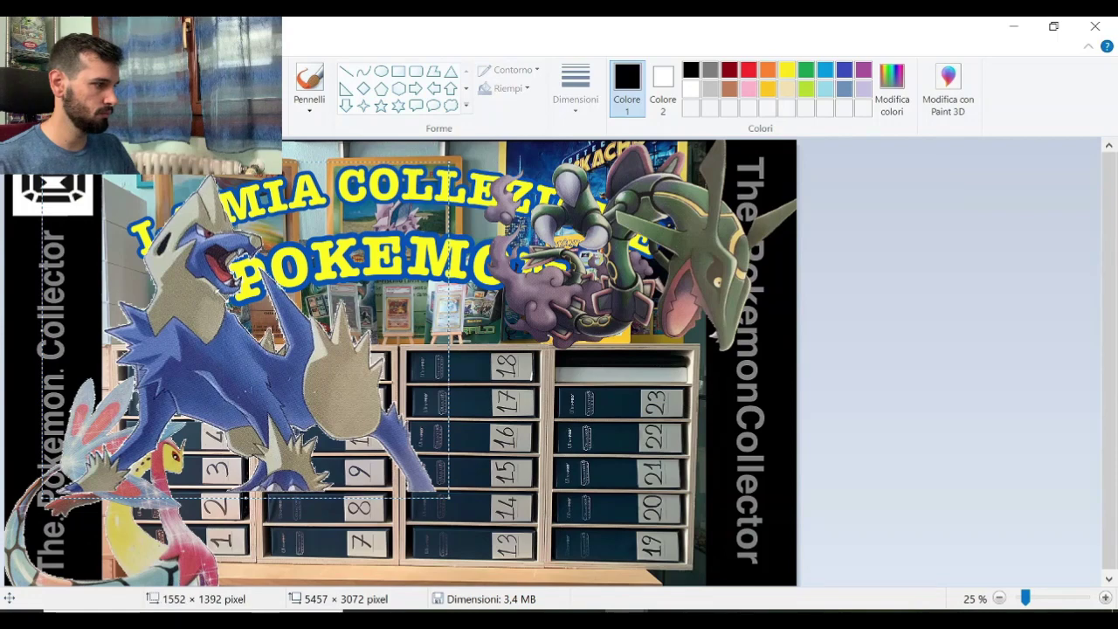
# Step: Move the Manectric to the lower-right corner of the image and widen it to about 1684 pixels
pyautogui.moveTo(656, 493)
pyautogui.mouseDown()
pyautogui.moveTo(669, 501)
pyautogui.moveTo(666, 489)
pyautogui.mouseUp()
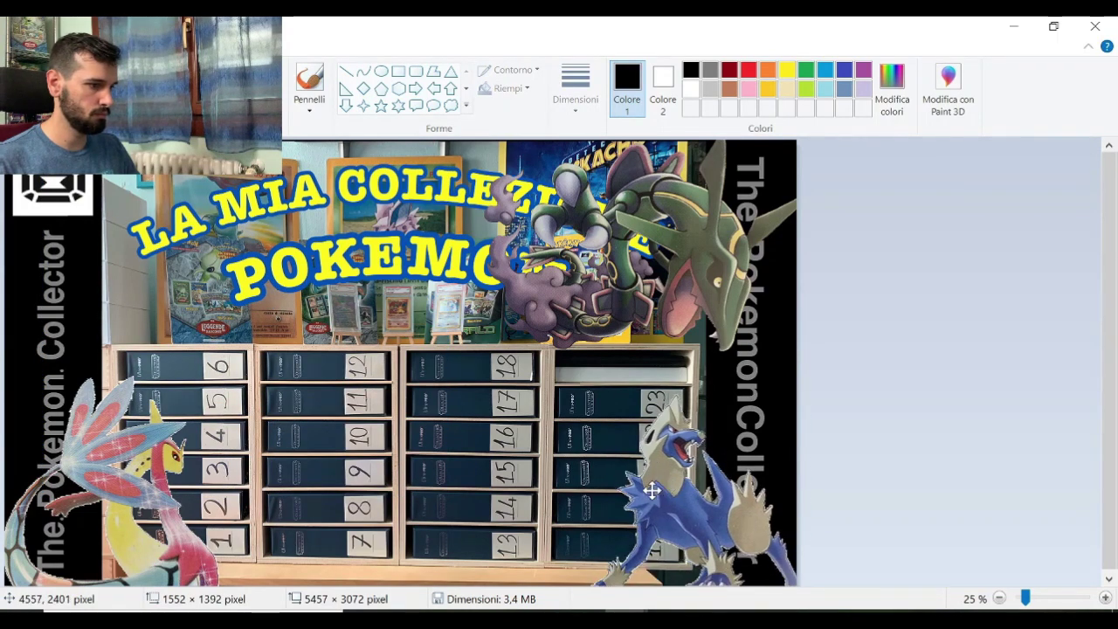
pyautogui.moveTo(583, 488); pyautogui.dragTo(565, 486)
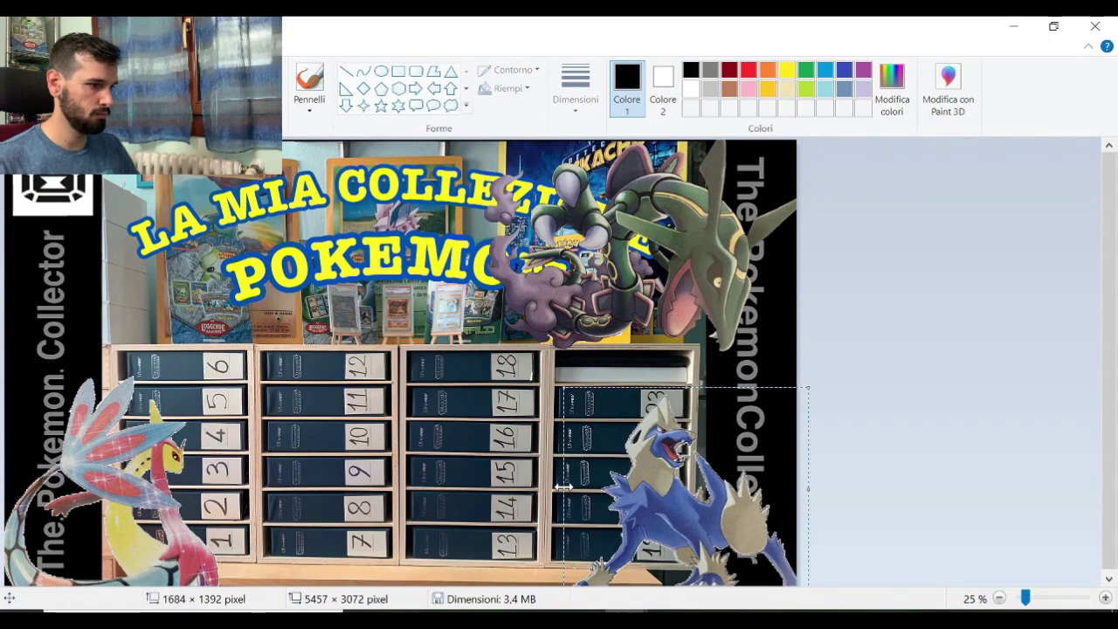
pyautogui.click(347, 476)
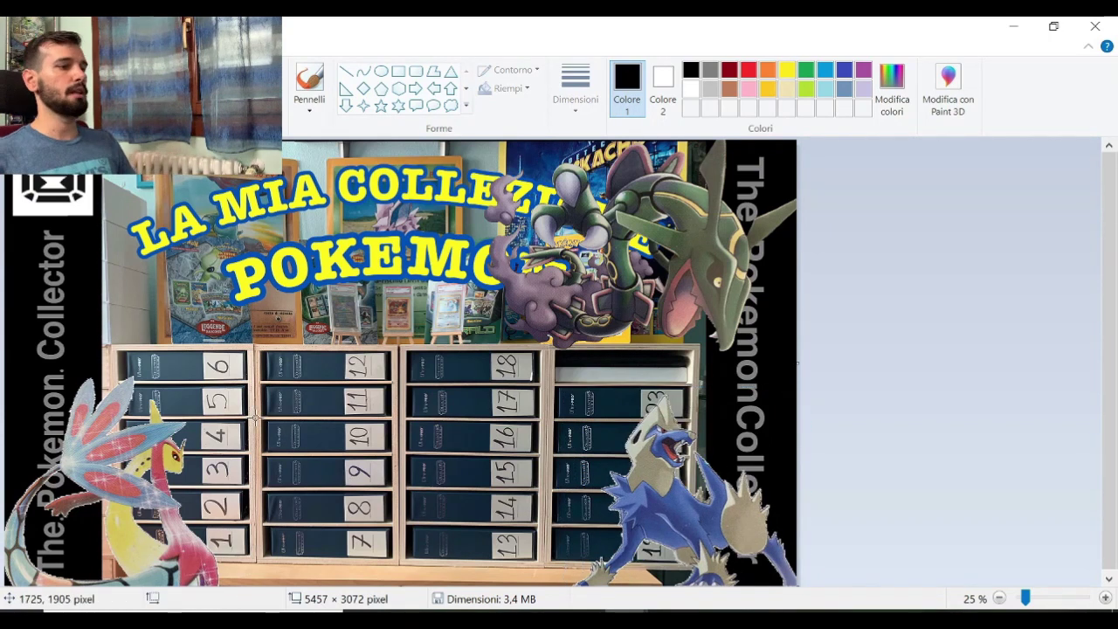